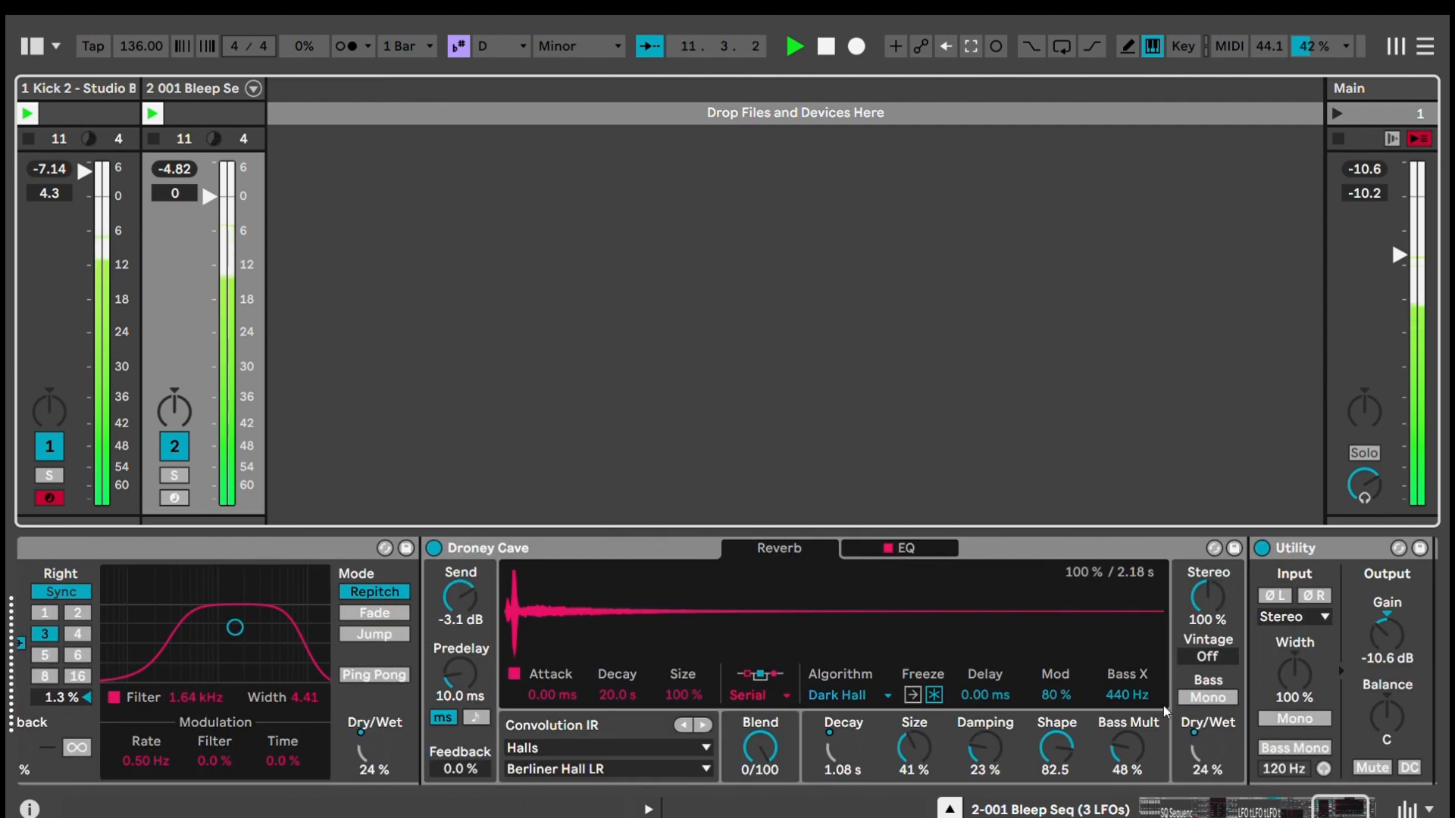
# Step: Examine the Bleep Seq rack's macros and the SQ Sequencer's Octave lane, selecting the octave value of step 4
pyautogui.moveTo(1350, 802); pyautogui.dragTo(1177, 815)
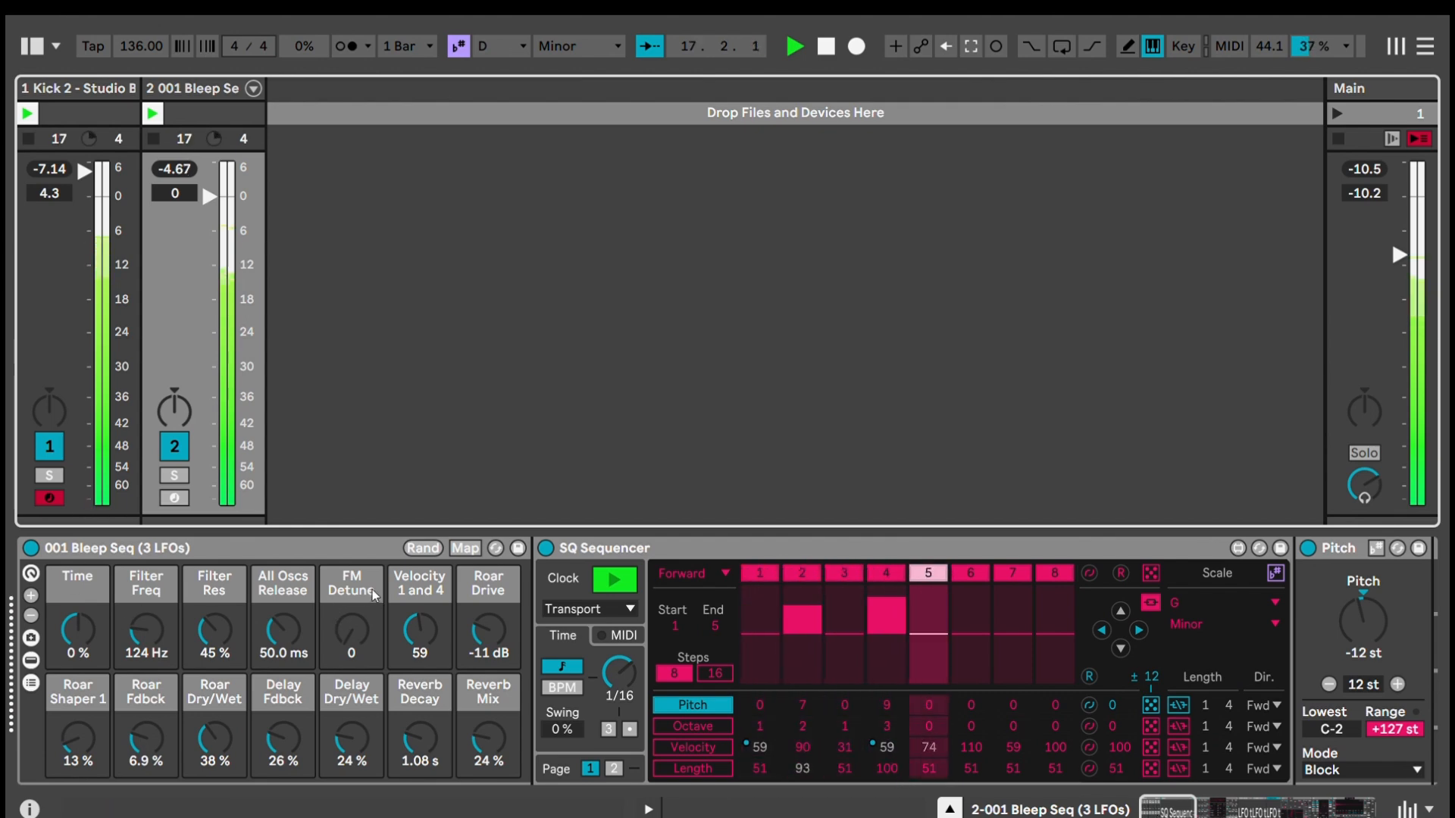
pyautogui.click(362, 530)
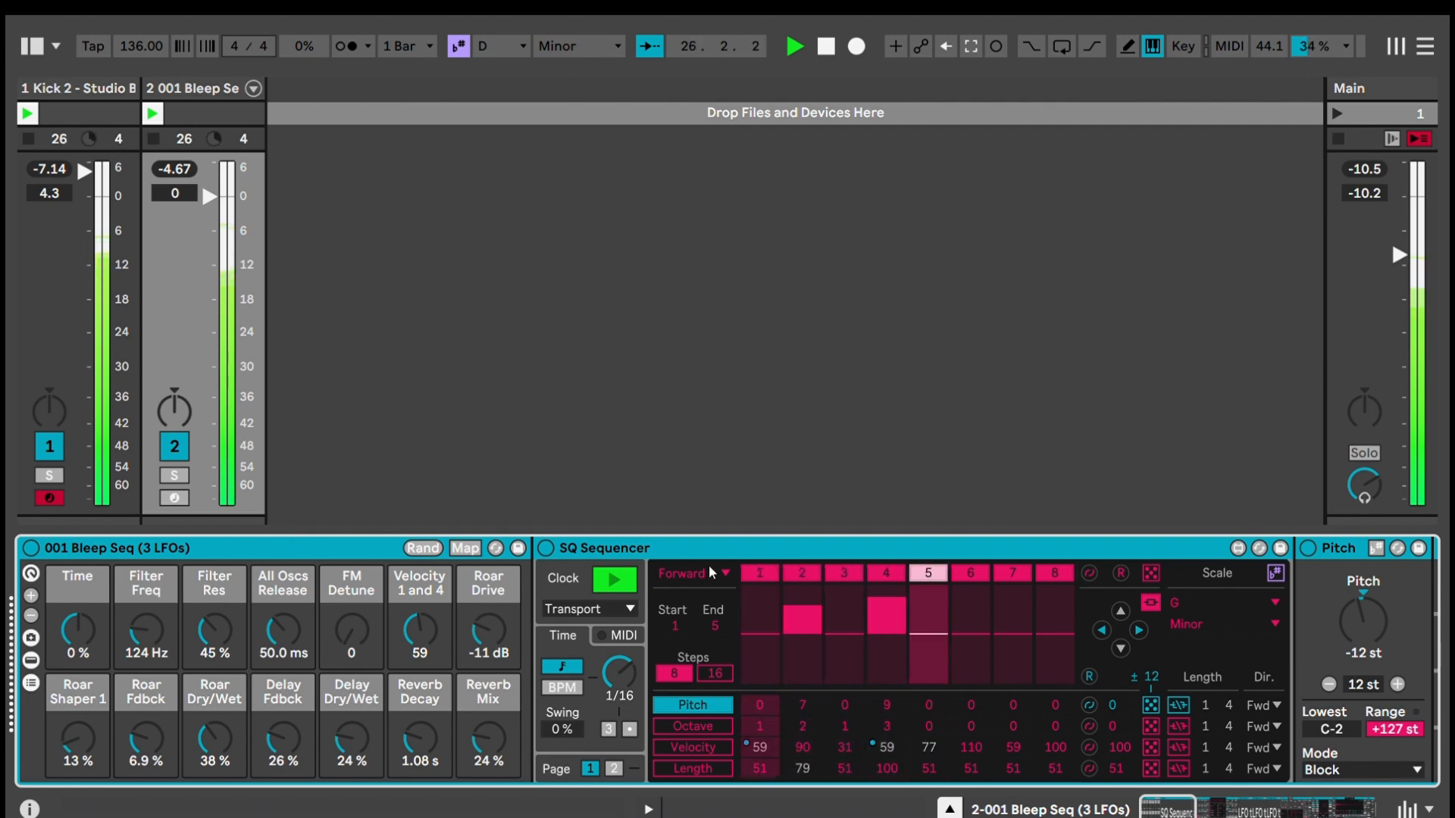
pyautogui.click(1177, 809)
pyautogui.moveTo(1179, 811); pyautogui.dragTo(1042, 811)
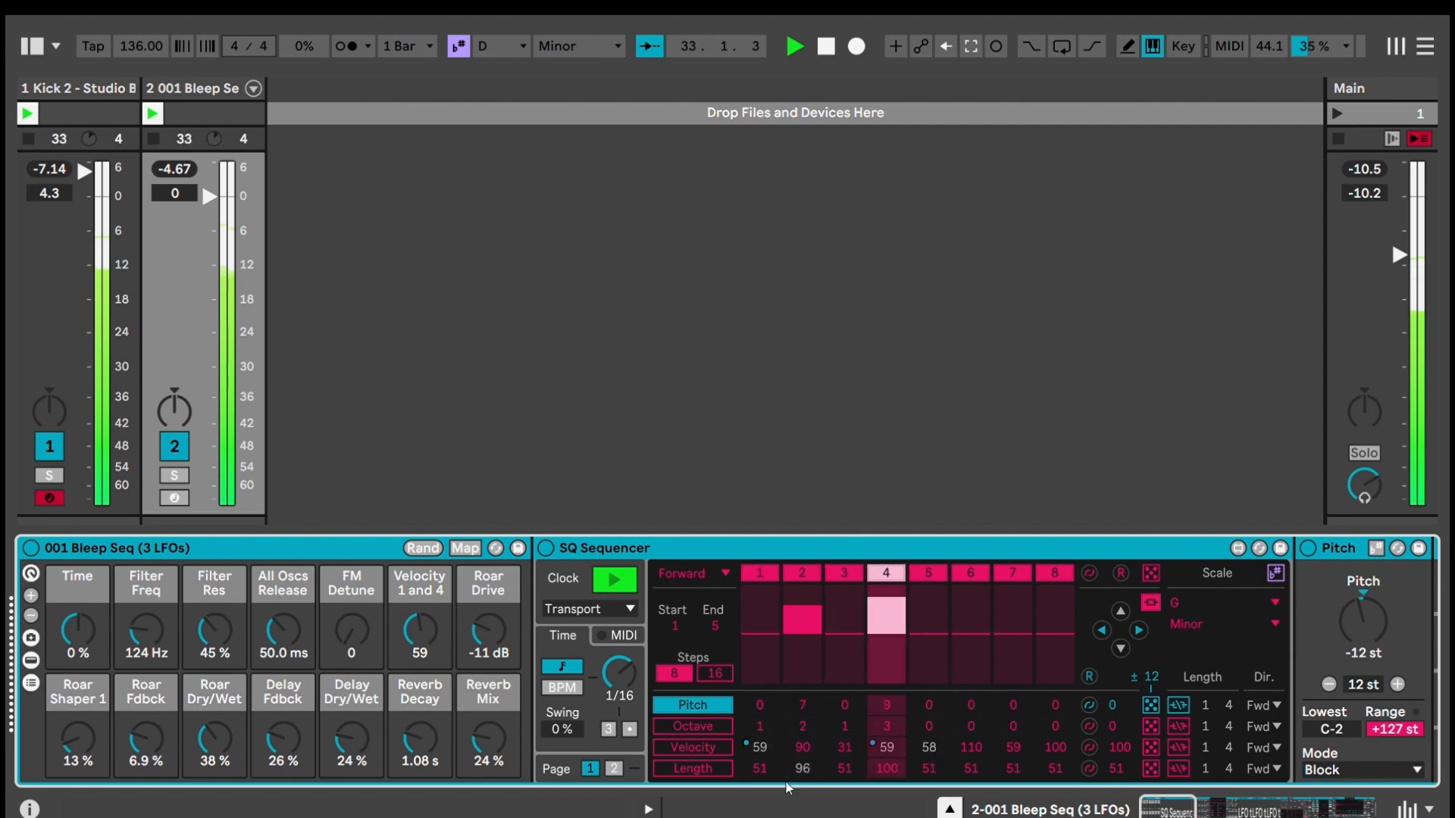
pyautogui.click(728, 721)
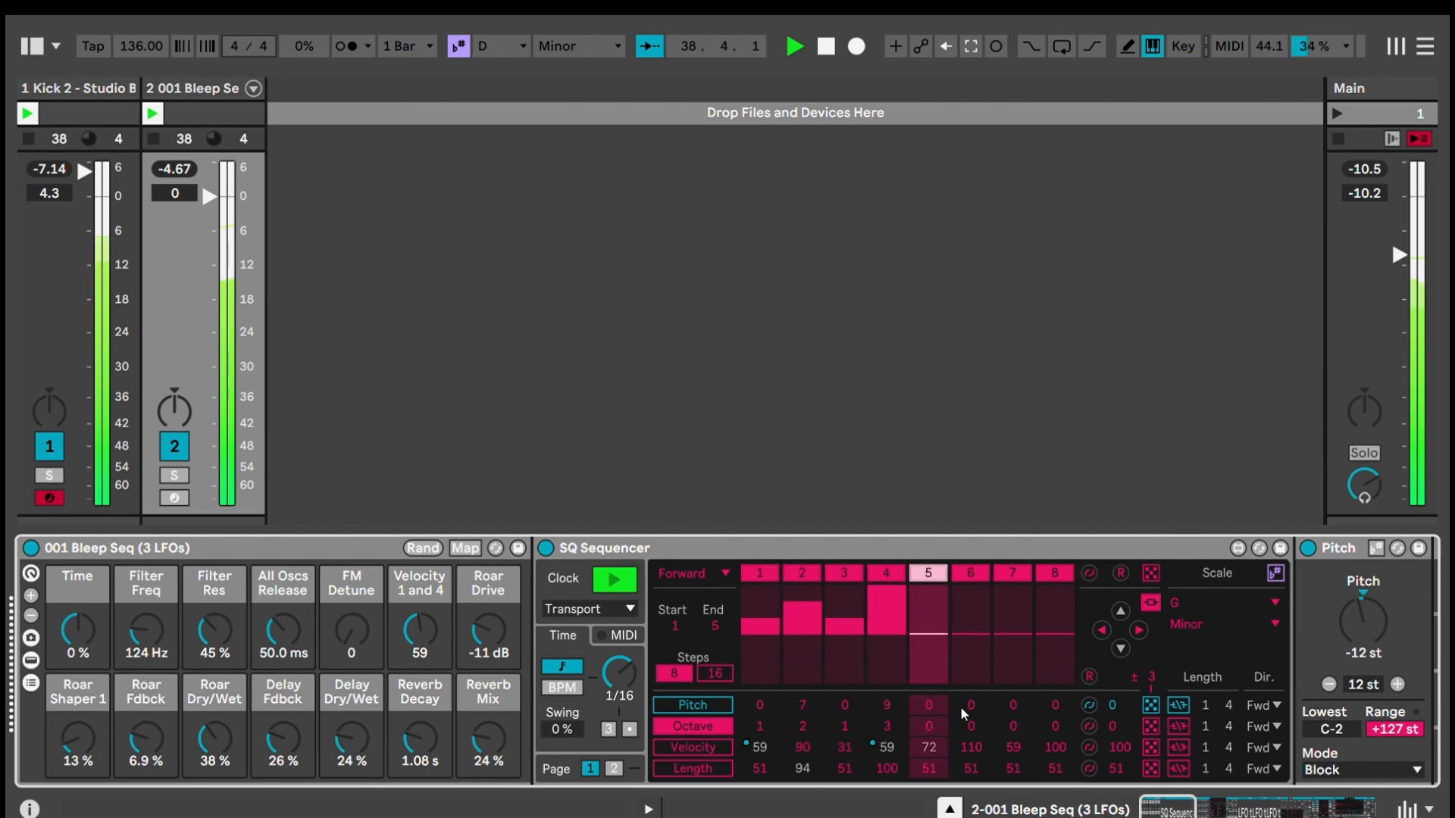
pyautogui.click(885, 718)
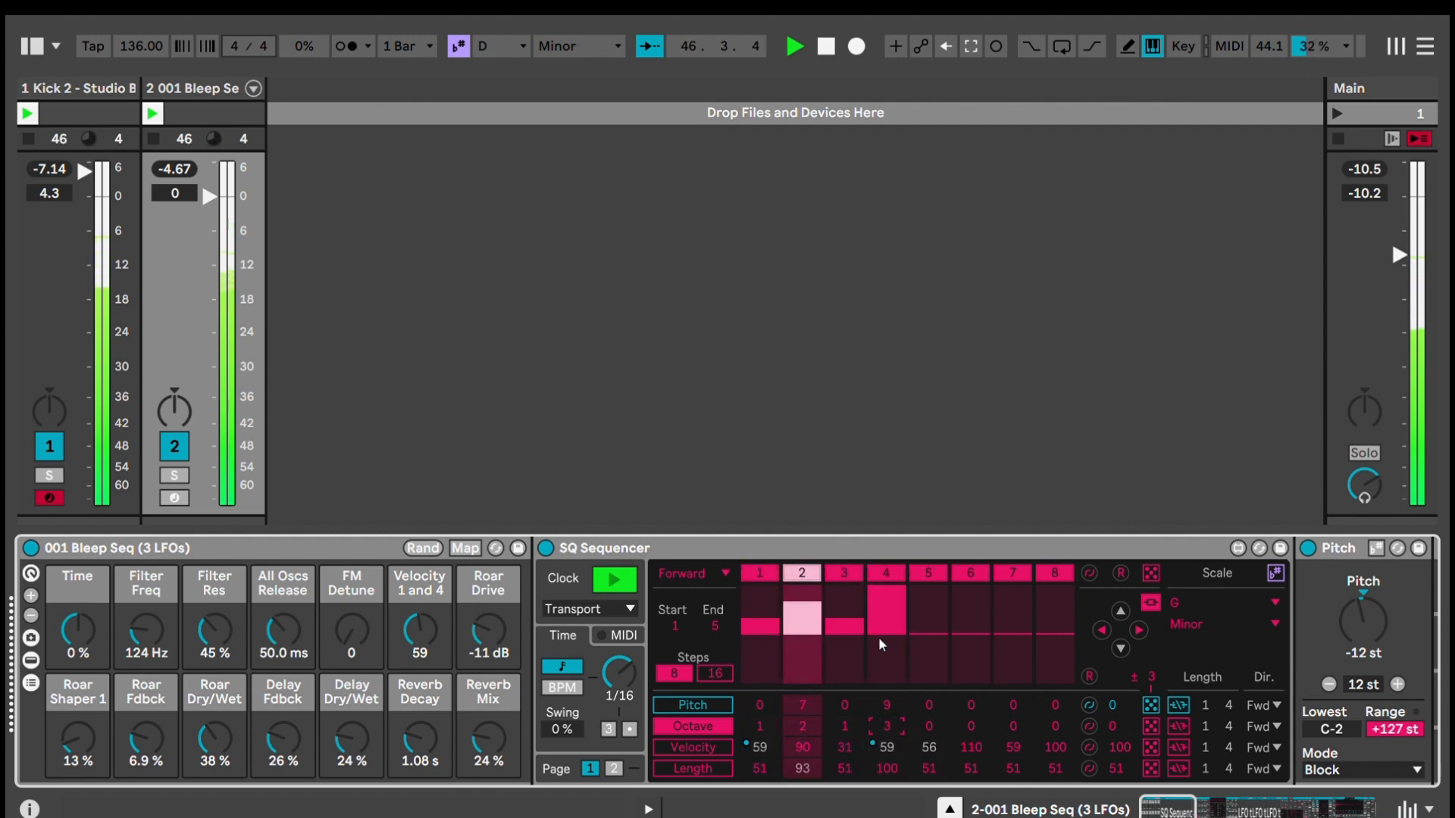
# Step: Display the pitch envelope settings of the FM synth that follows the Pitch device
pyautogui.click(1192, 811)
pyautogui.moveTo(1192, 811); pyautogui.dragTo(1213, 811)
pyautogui.click(980, 683)
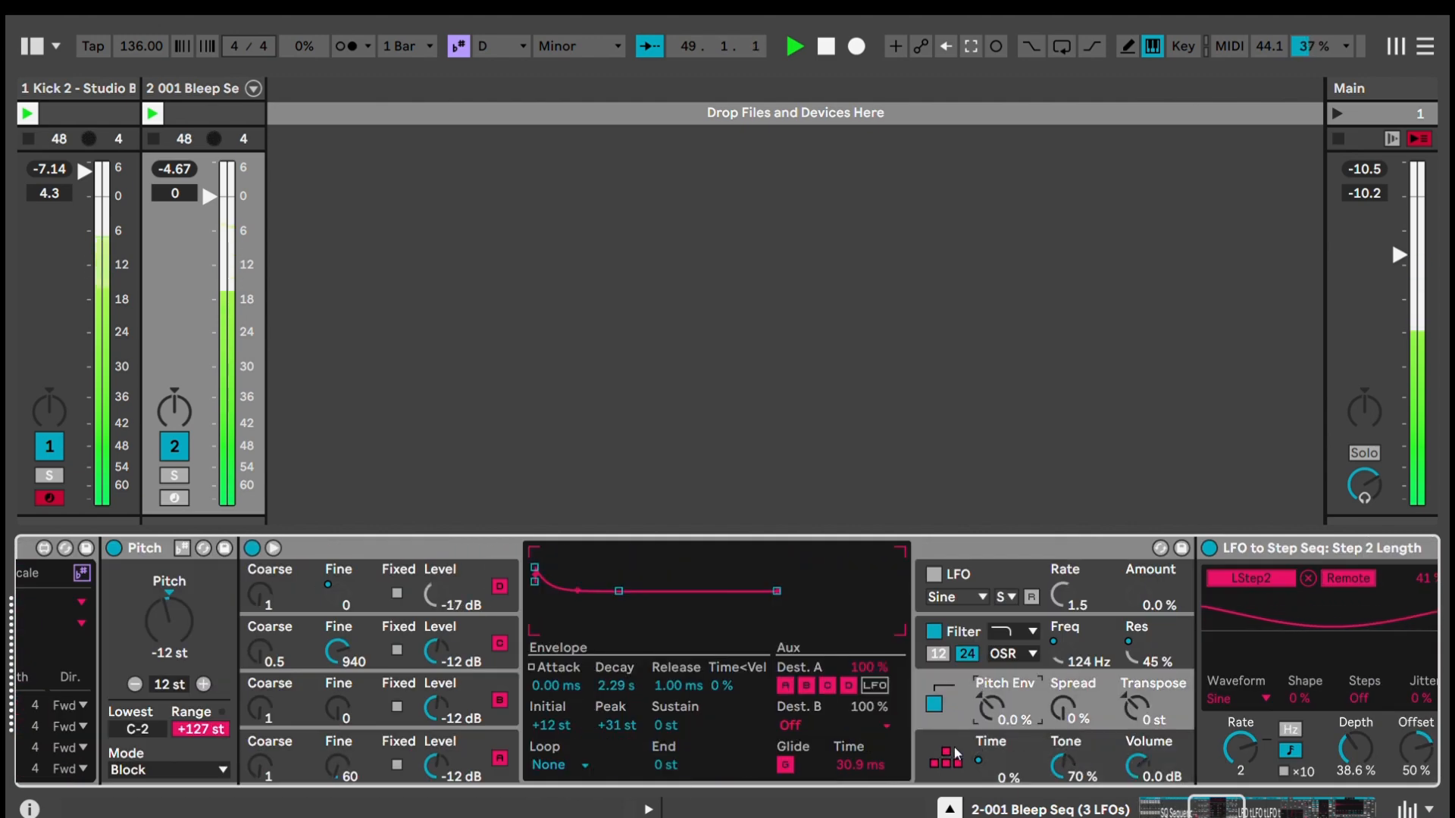
# Step: Return to the SQ Sequencer and inspect its Velocity and Length lanes
pyautogui.moveTo(1210, 805); pyautogui.dragTo(1162, 807)
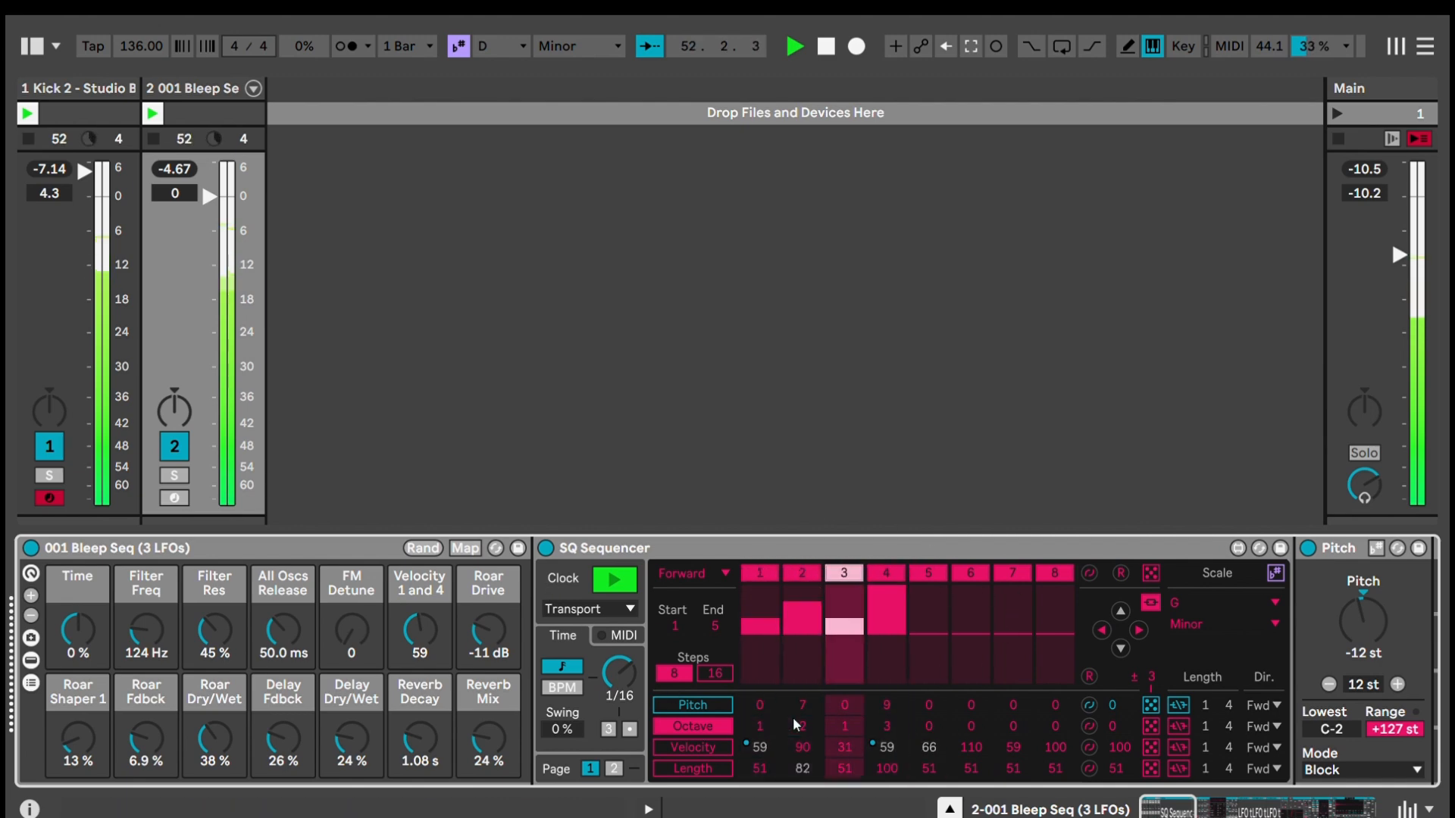
pyautogui.click(707, 744)
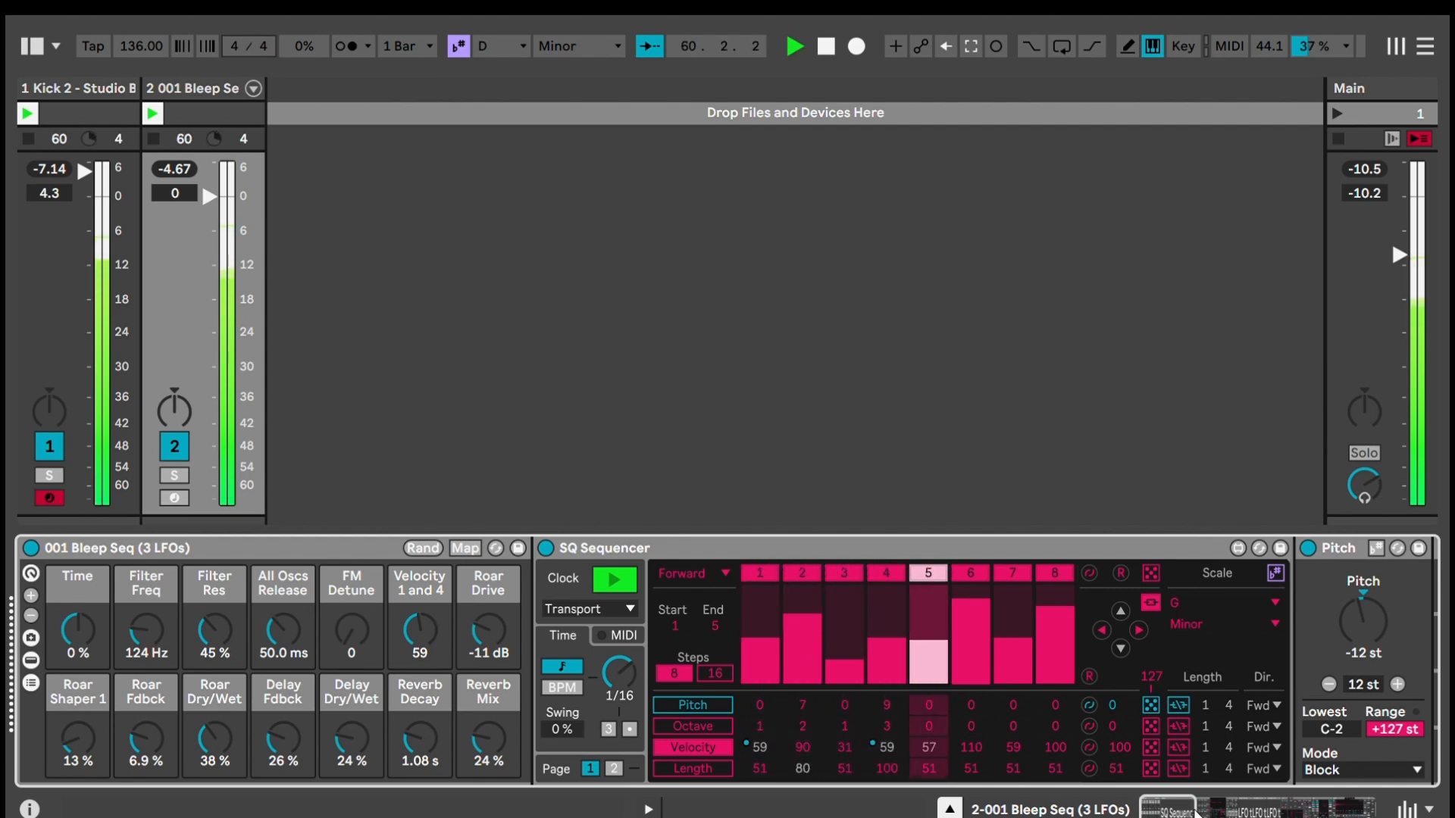
pyautogui.moveTo(1188, 806)
pyautogui.mouseDown()
pyautogui.moveTo(1221, 795)
pyautogui.moveTo(1179, 798)
pyautogui.mouseUp()
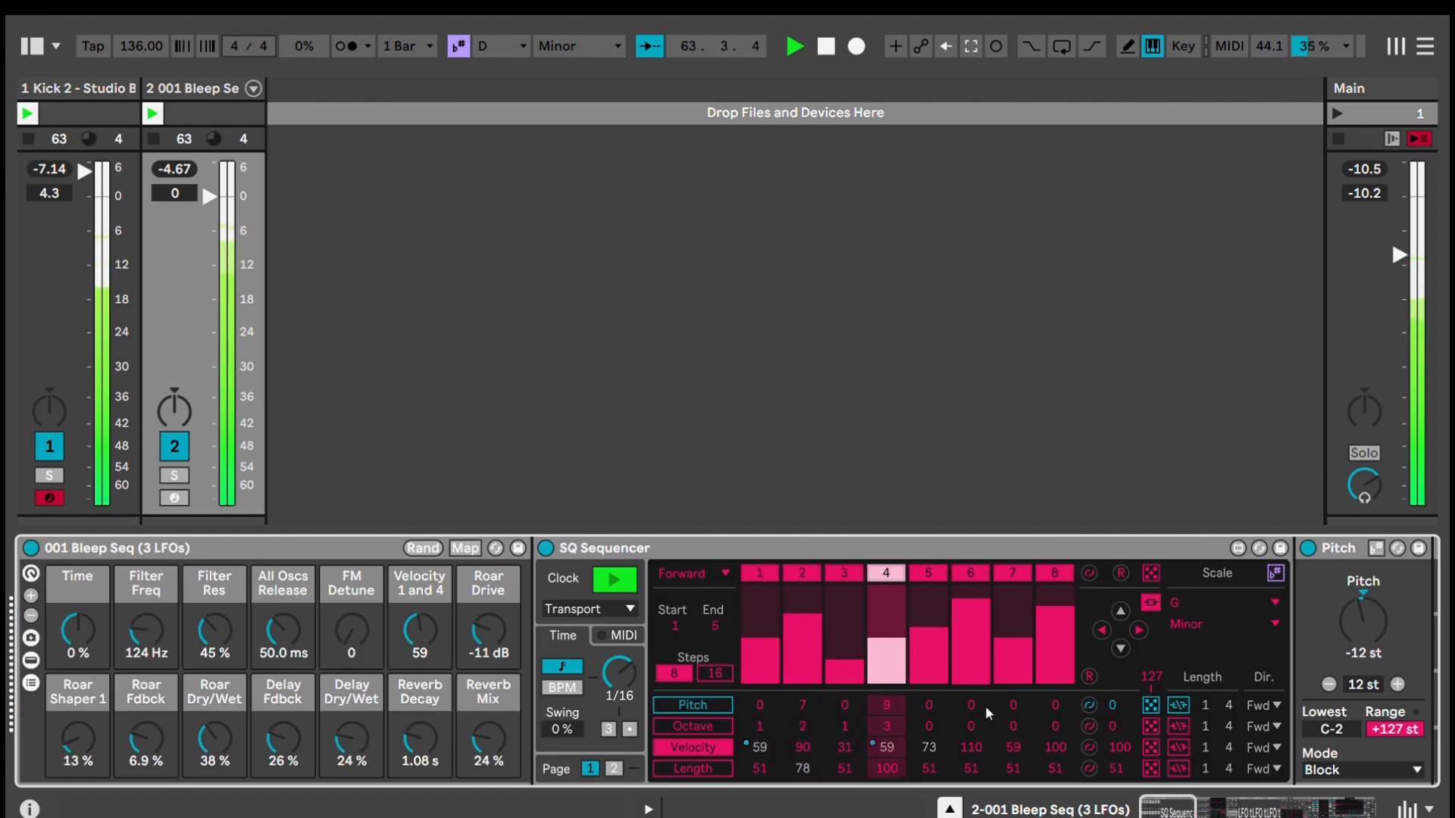
pyautogui.click(703, 767)
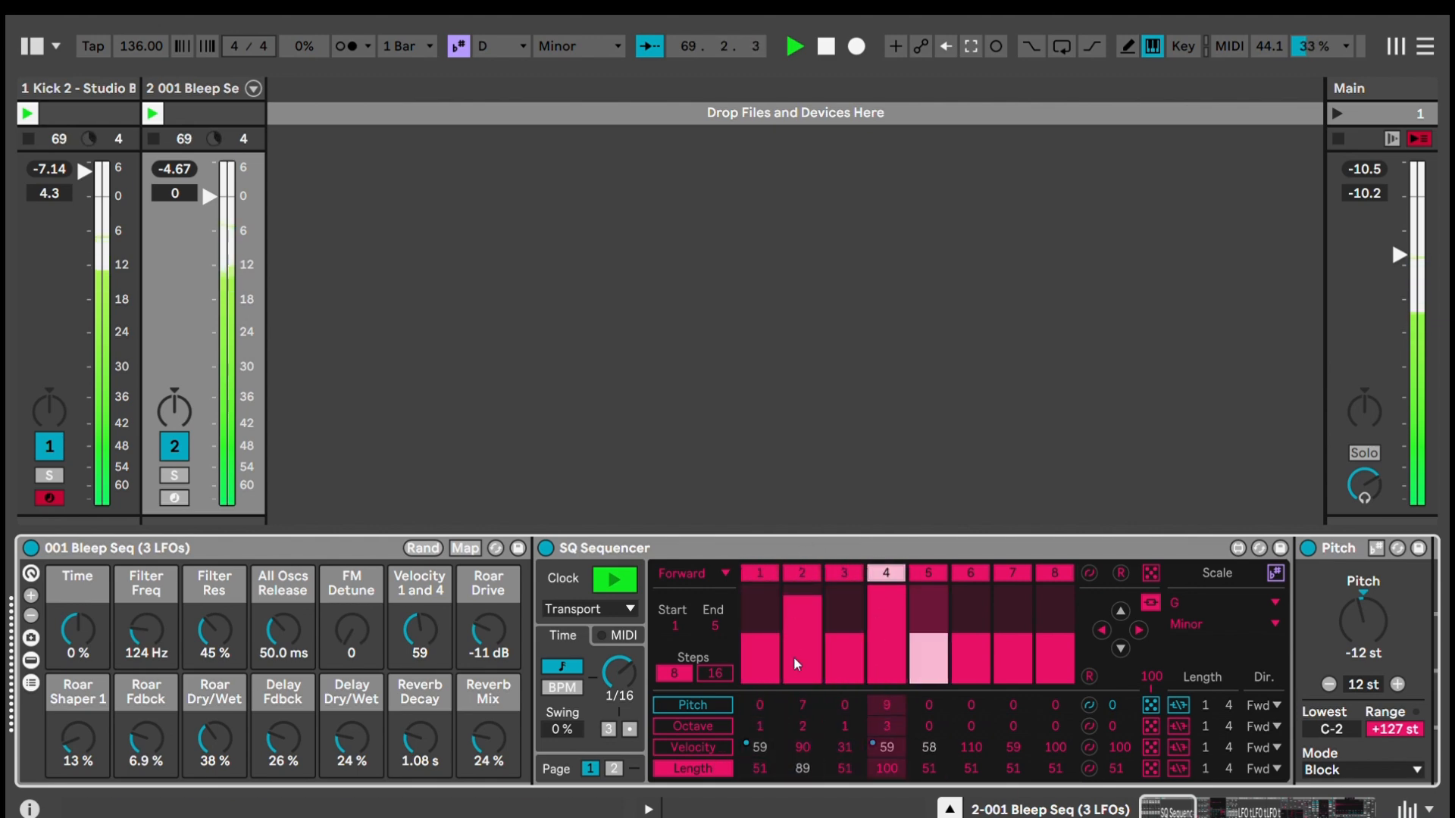
# Step: Look over the three LFO devices for Step 2 Length, FM amount (Operator Osc D) and Step 5 Velocity
pyautogui.click(1184, 802)
pyautogui.moveTo(1184, 802); pyautogui.dragTo(1257, 721)
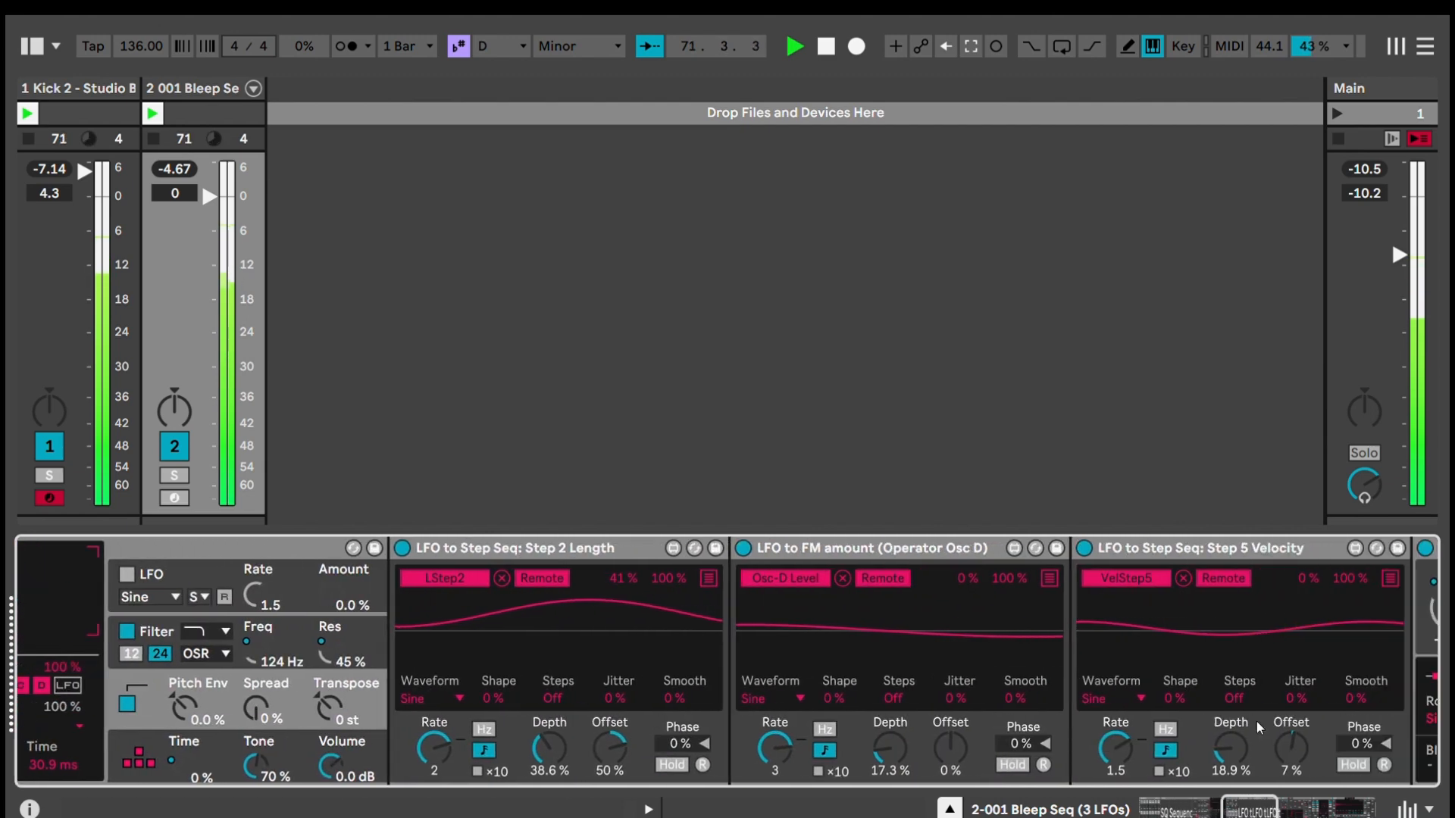
pyautogui.click(568, 546)
pyautogui.click(879, 547)
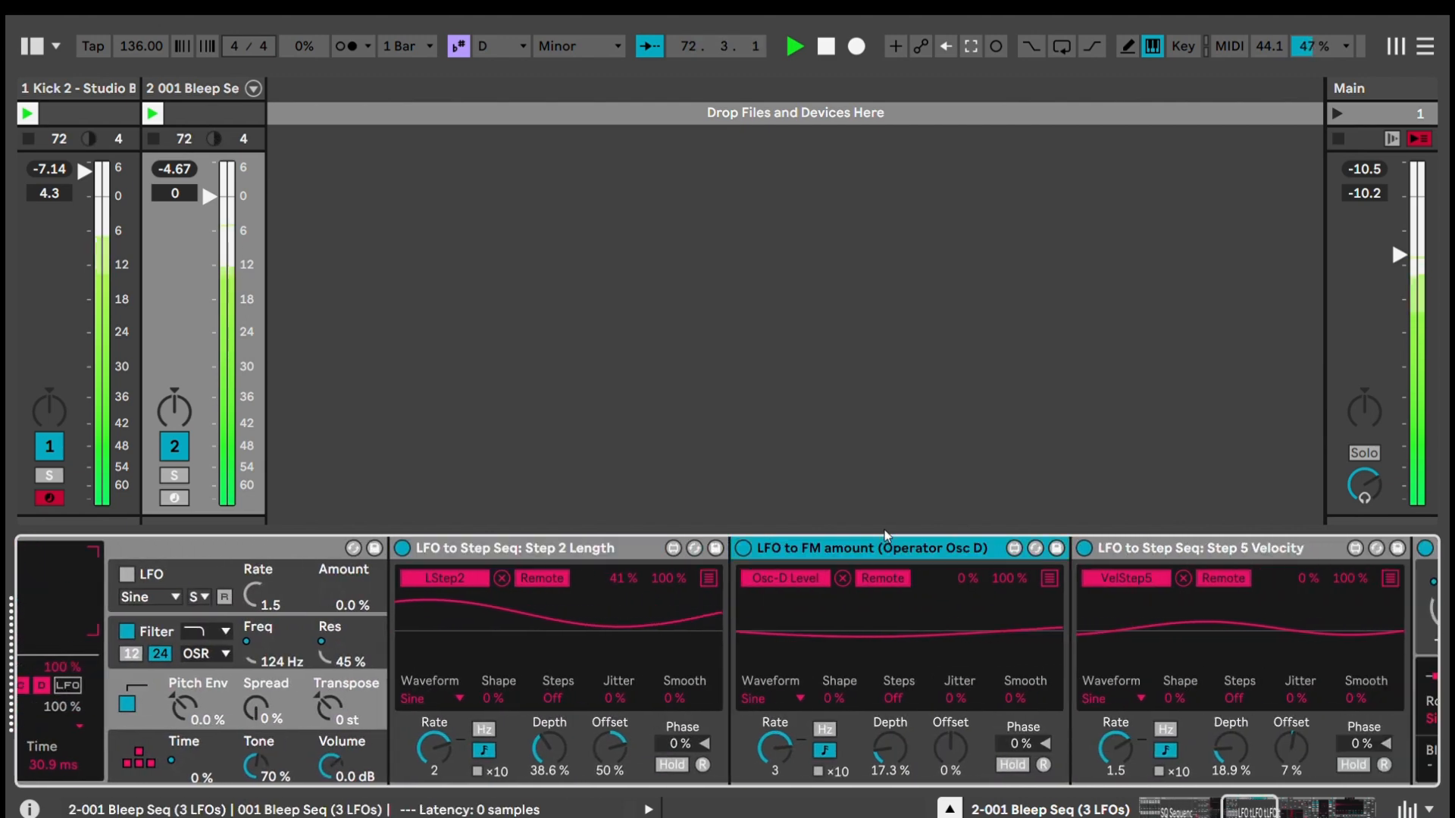
pyautogui.click(1181, 545)
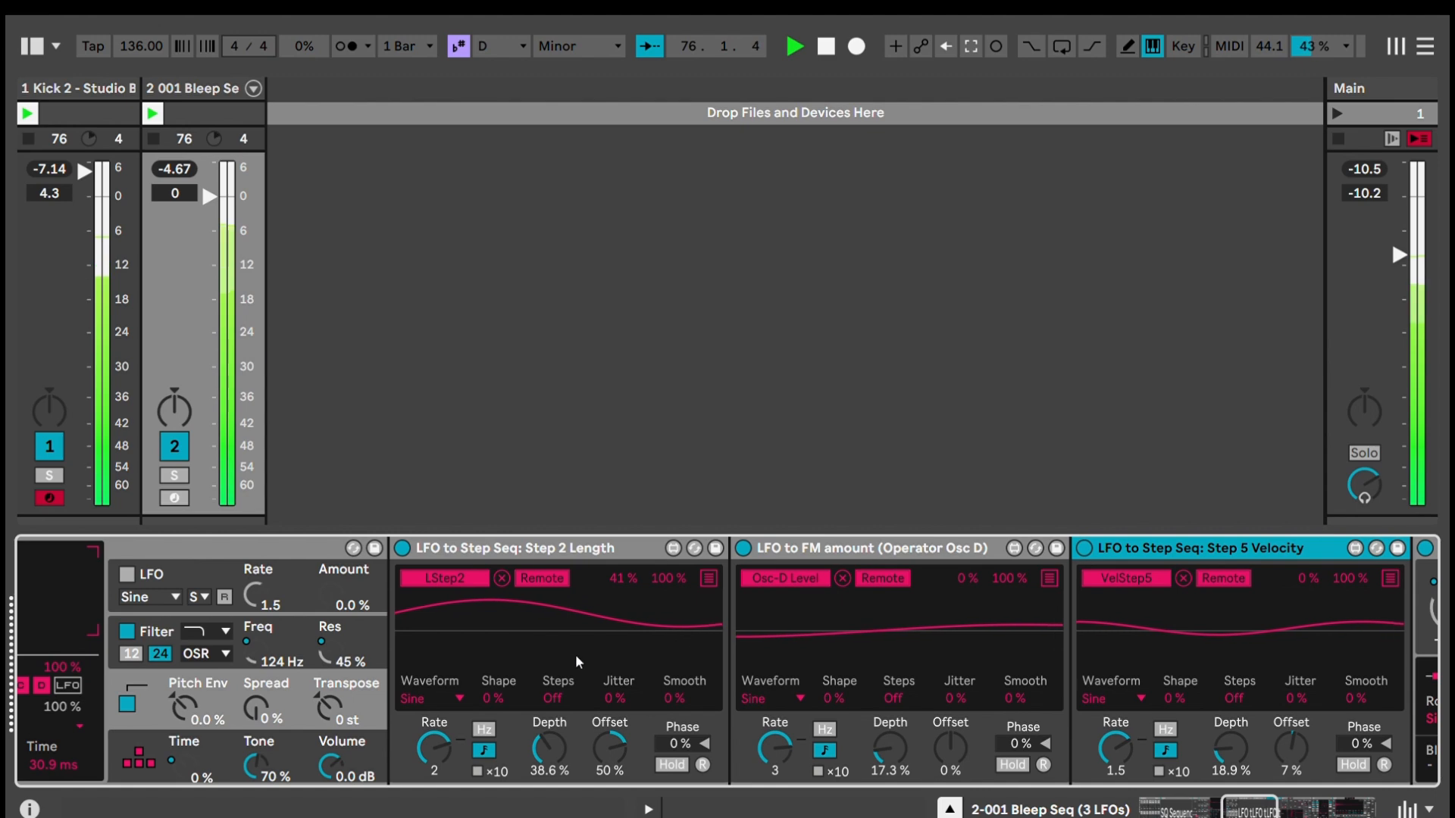
# Step: Try a stronger depth on the LFO that modulates the Step 2 Length
pyautogui.click(579, 550)
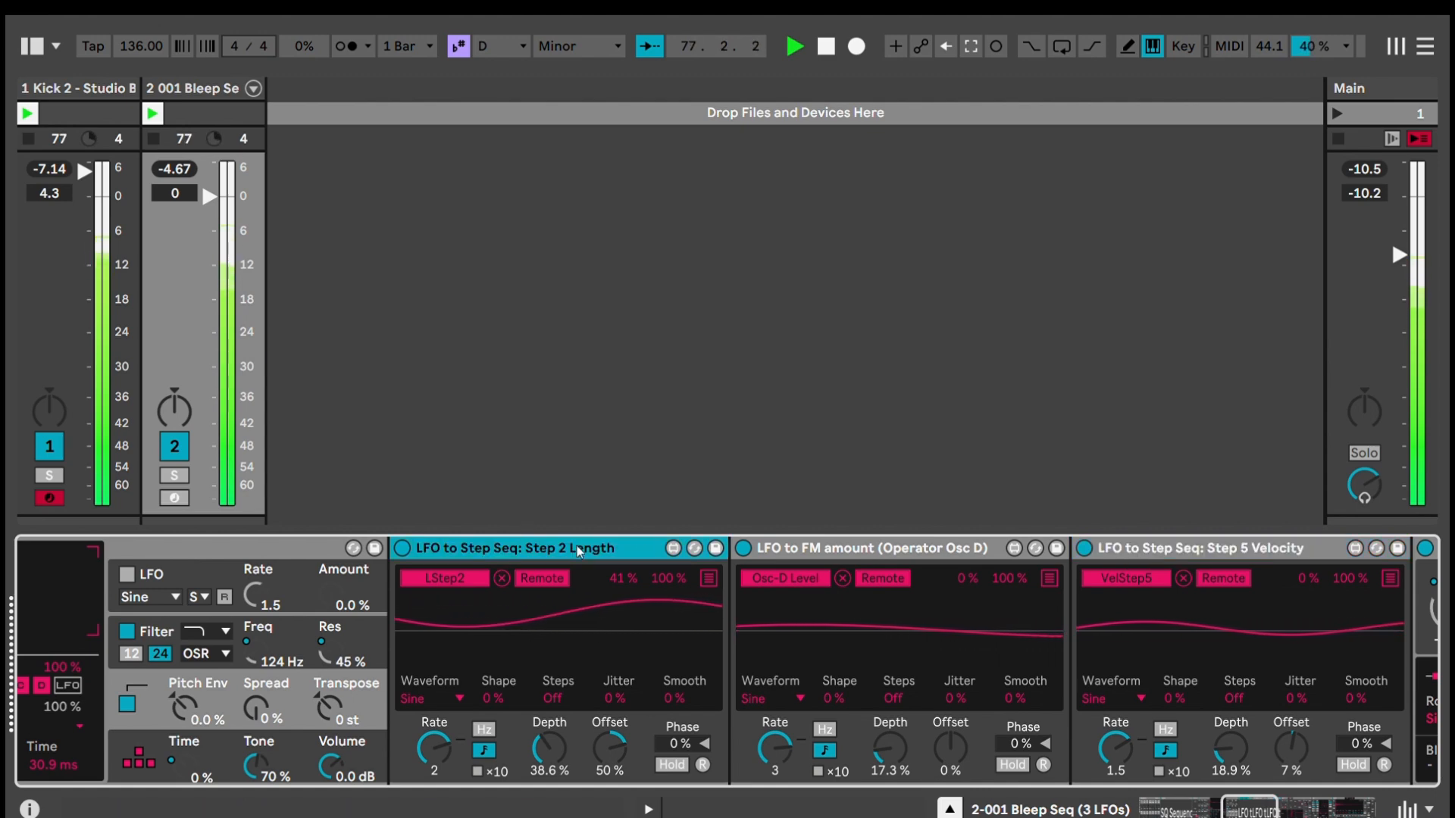
pyautogui.click(553, 740)
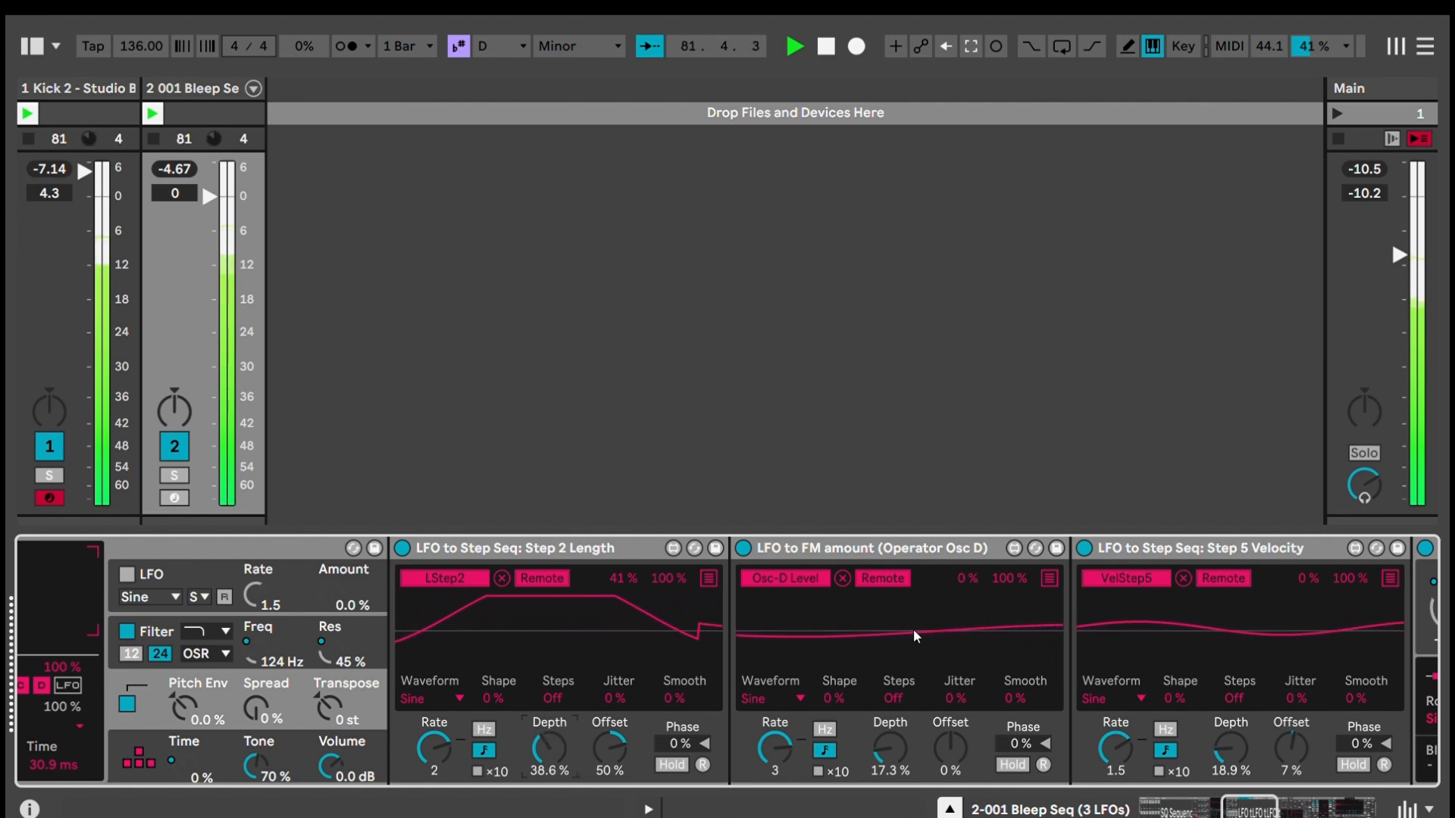
# Step: Try a depth of 100 % on the LFO to FM amount (Operator Osc D), and undo the change
pyautogui.click(829, 545)
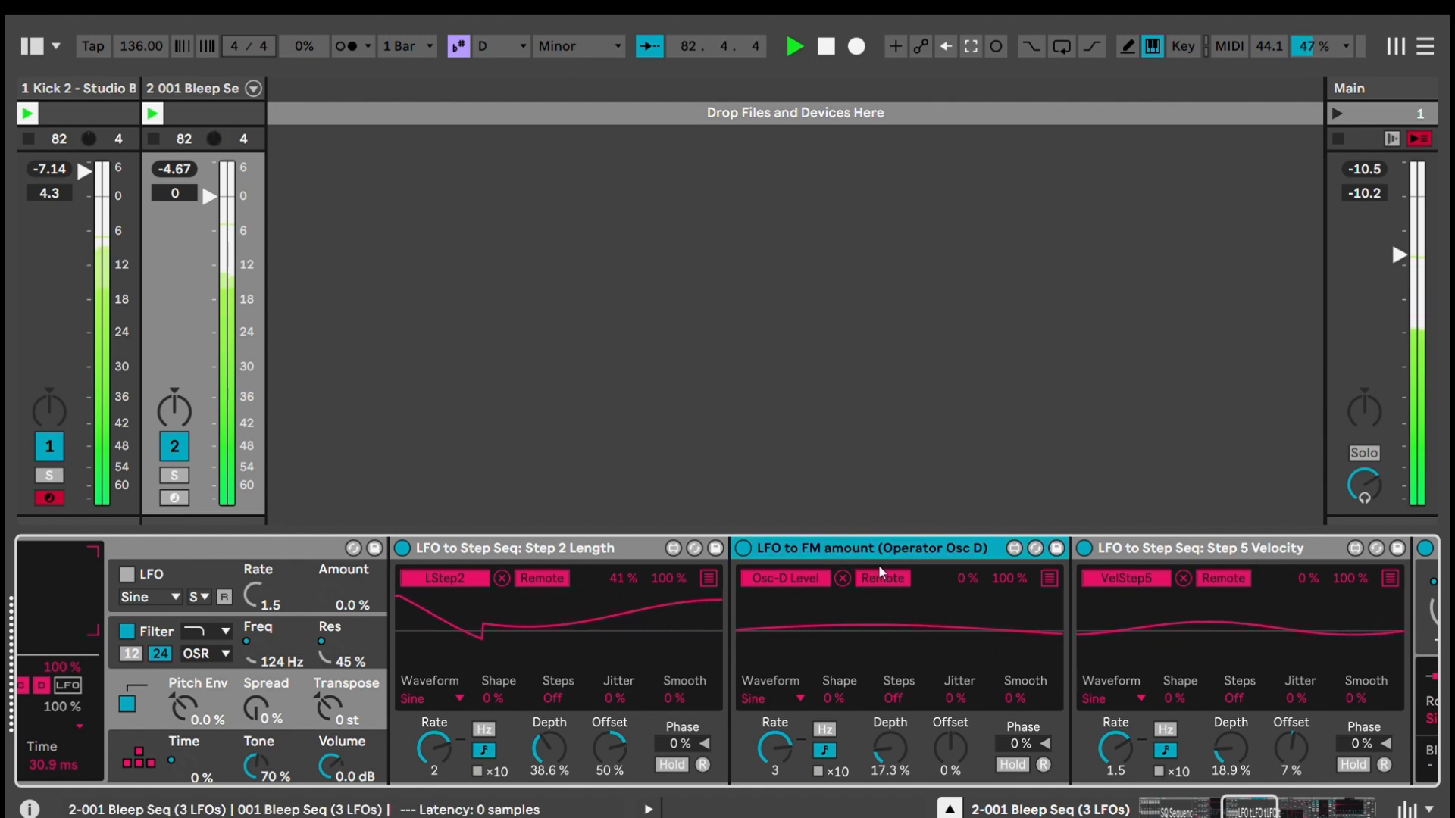
pyautogui.moveTo(1228, 792); pyautogui.dragTo(1247, 804)
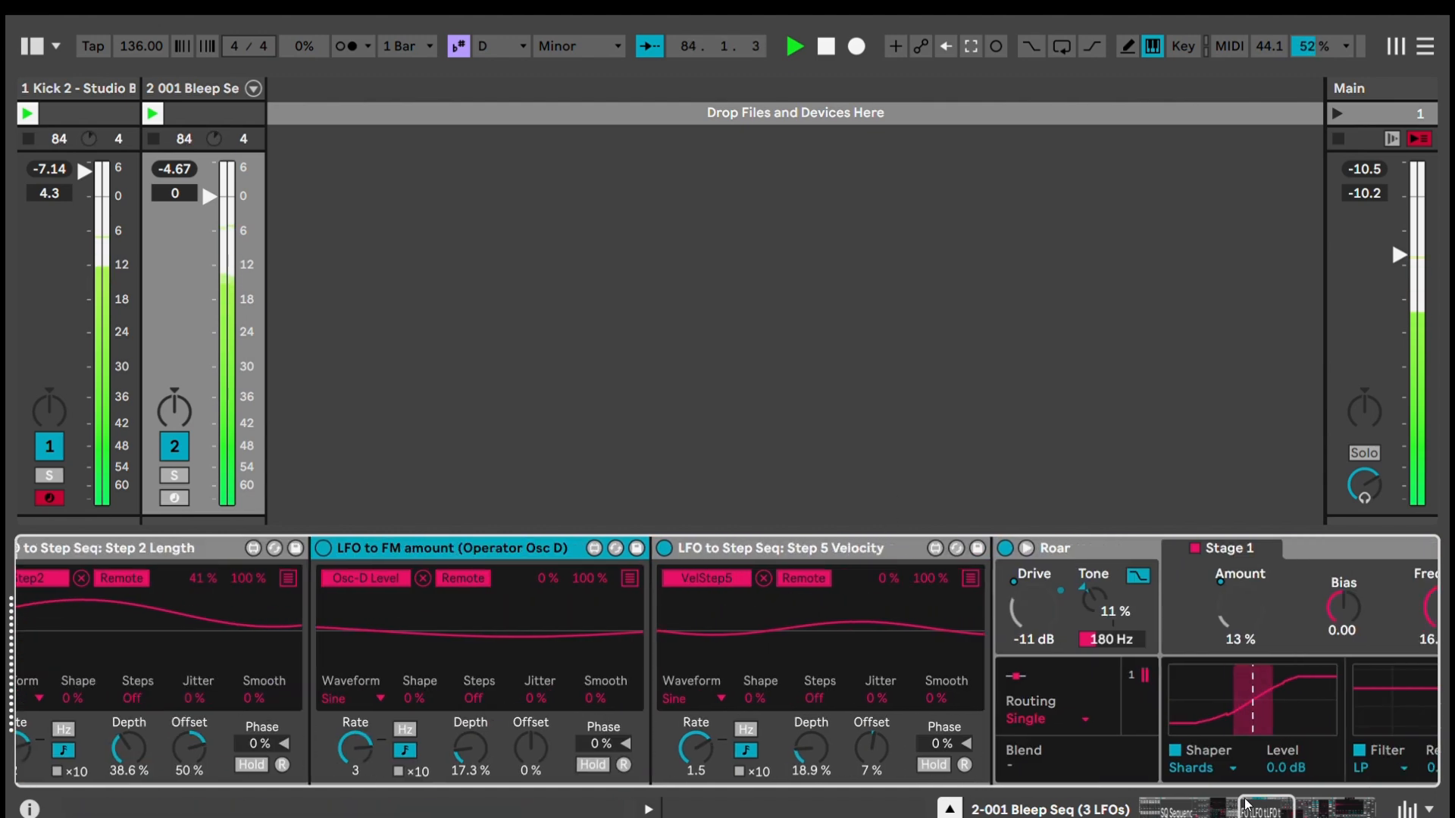
pyautogui.moveTo(479, 733); pyautogui.dragTo(483, 746)
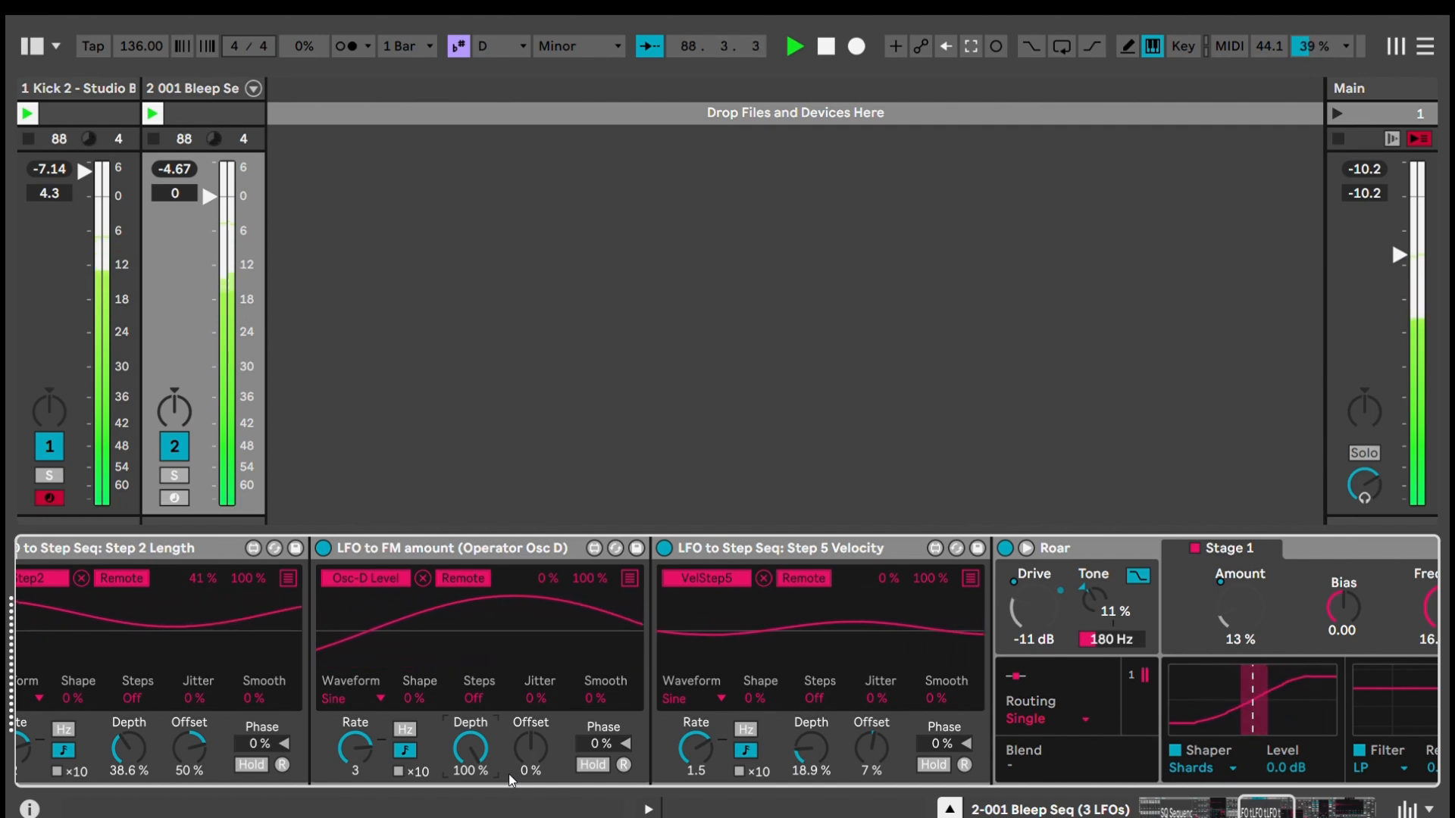
pyautogui.hotkey('ctrl', 'z')
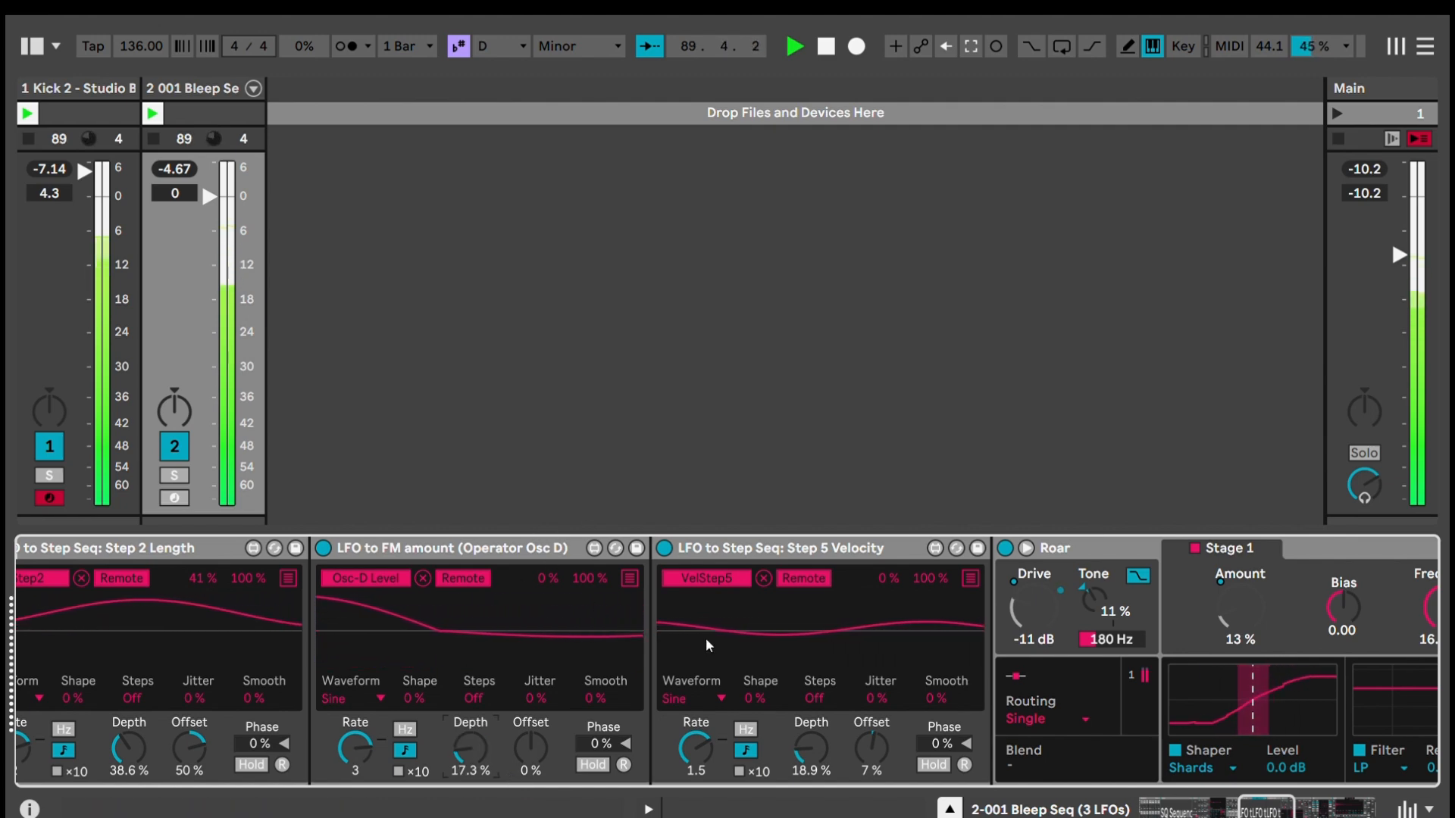
# Step: Try a depth of 100 % on the LFO to Step 5 Velocity, and undo the change
pyautogui.click(762, 547)
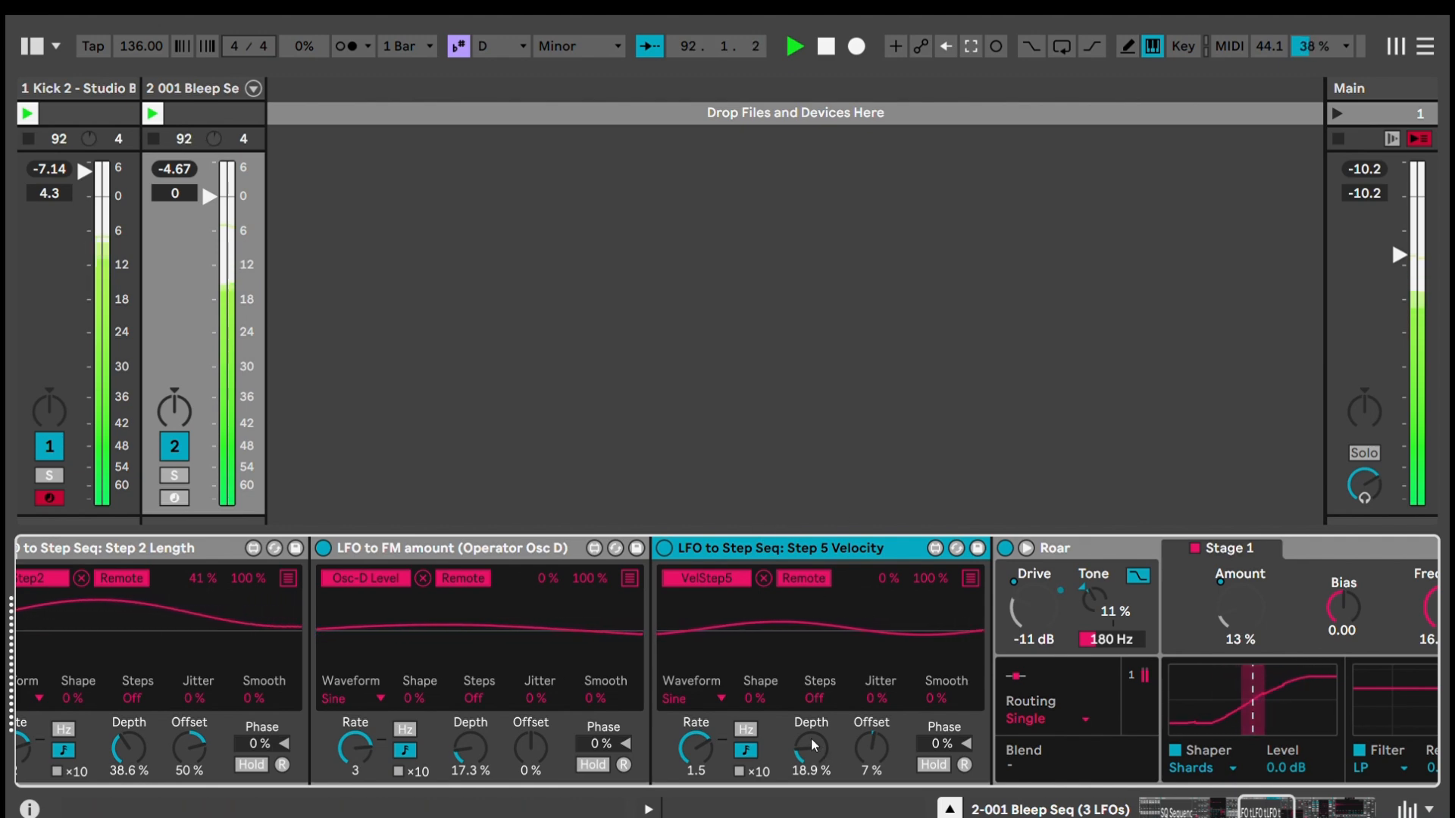
pyautogui.moveTo(816, 734); pyautogui.dragTo(889, 694)
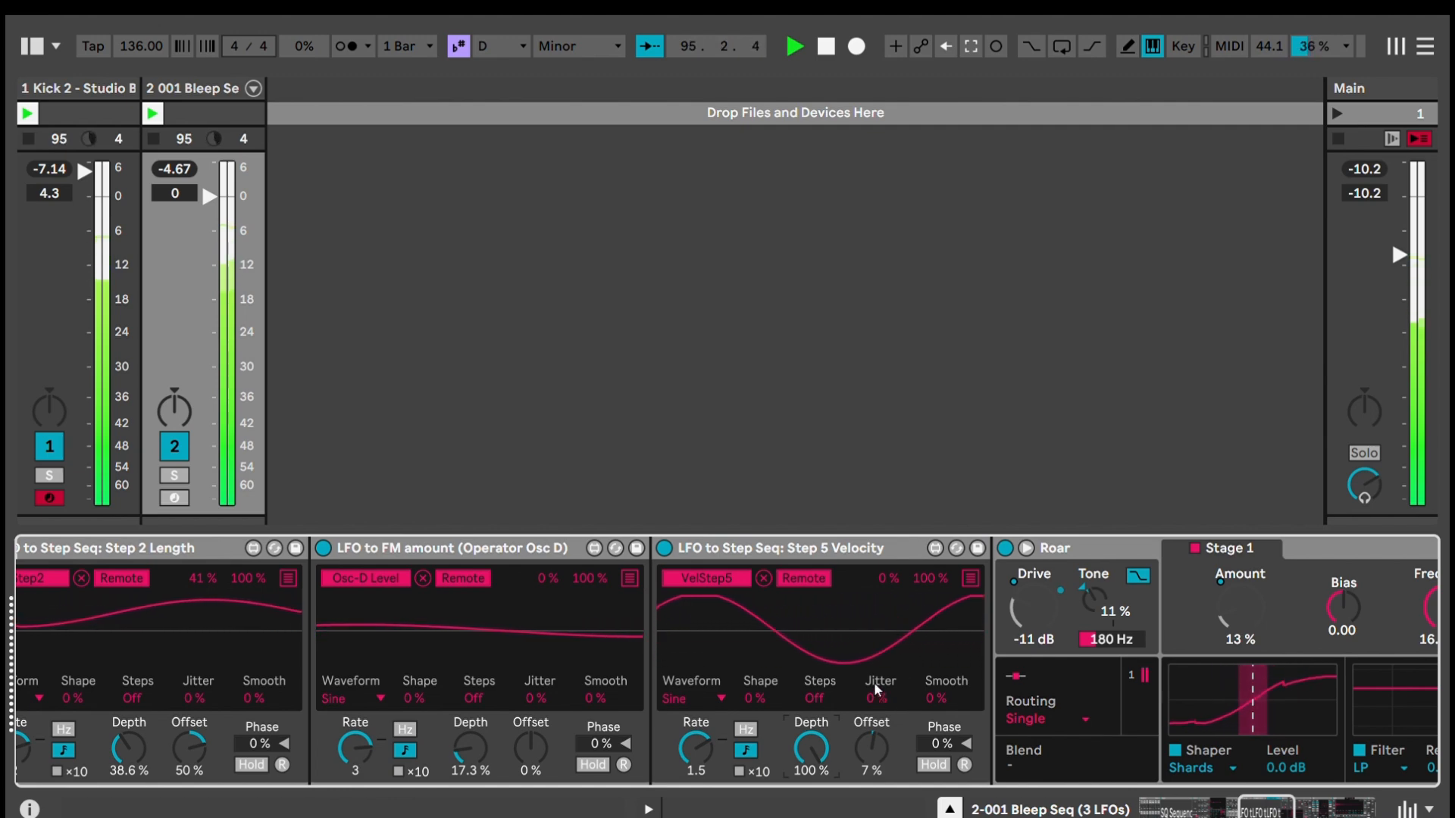
pyautogui.hotkey('ctrl', 'z')
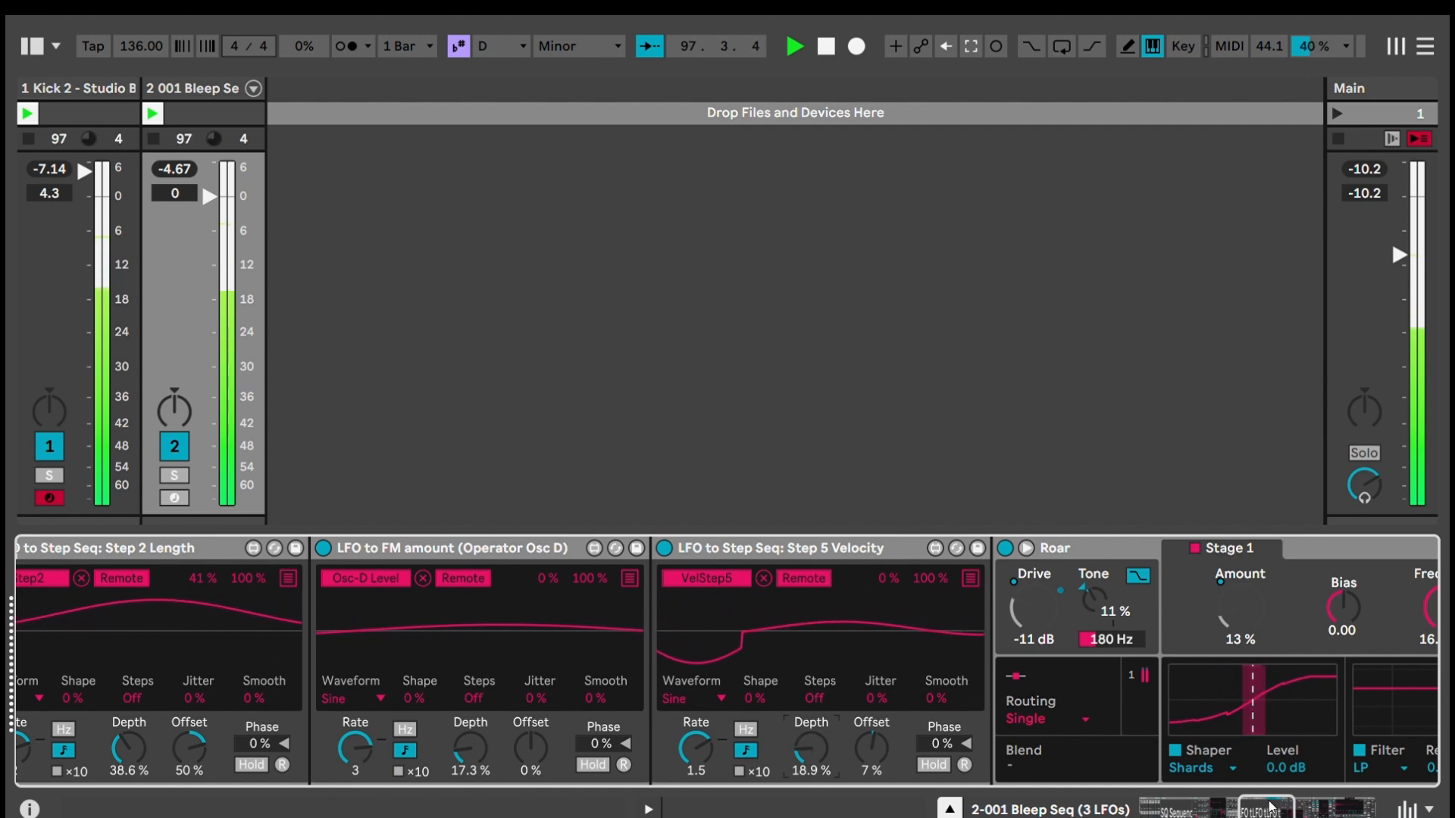
# Step: Go back from the LFO devices to Operator and display its algorithm and global modulation settings
pyautogui.moveTo(1262, 805)
pyautogui.mouseDown()
pyautogui.moveTo(1163, 813)
pyautogui.moveTo(1252, 809)
pyautogui.mouseUp()
pyautogui.click(443, 544)
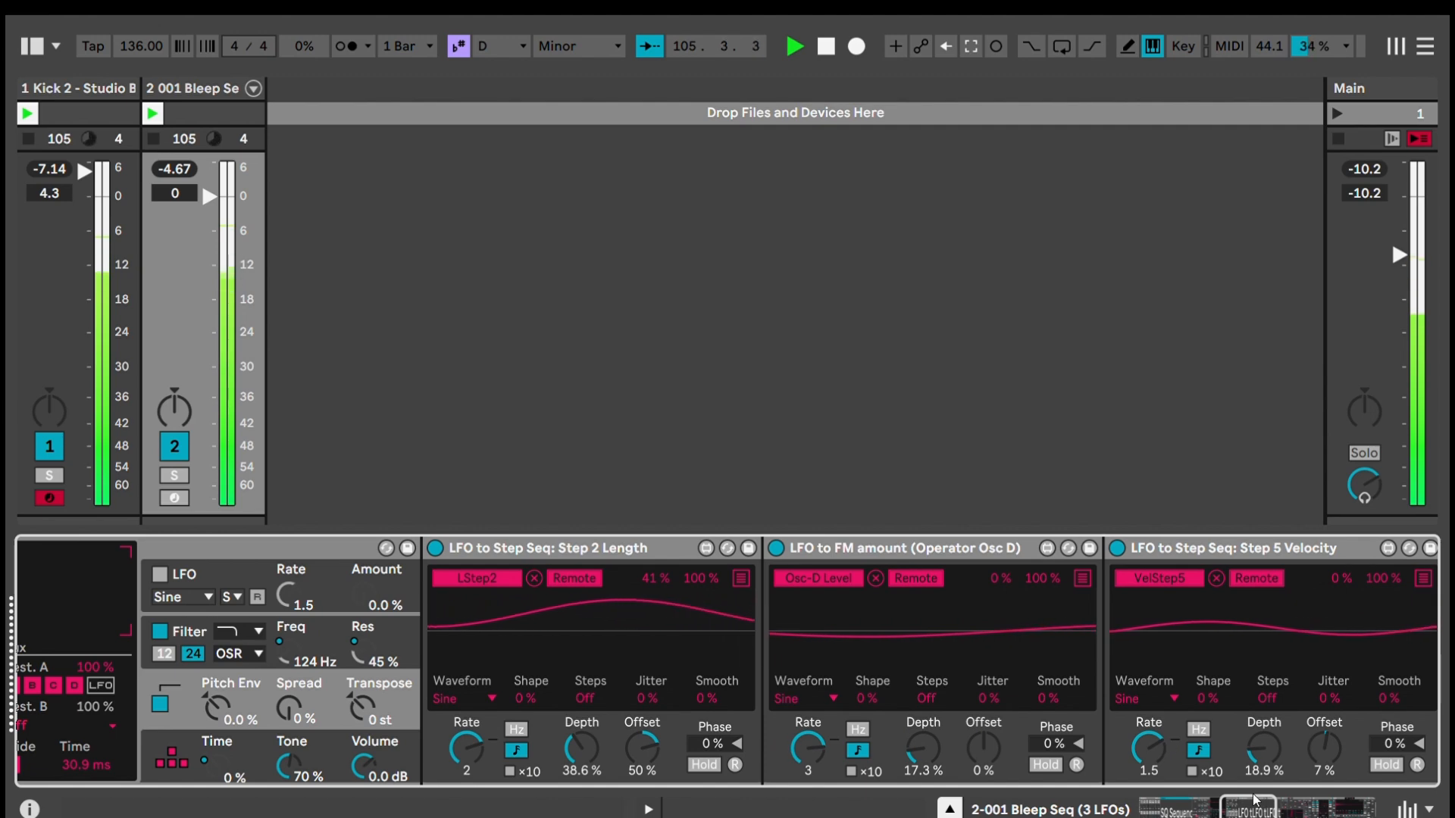
pyautogui.moveTo(1252, 793); pyautogui.dragTo(1213, 798)
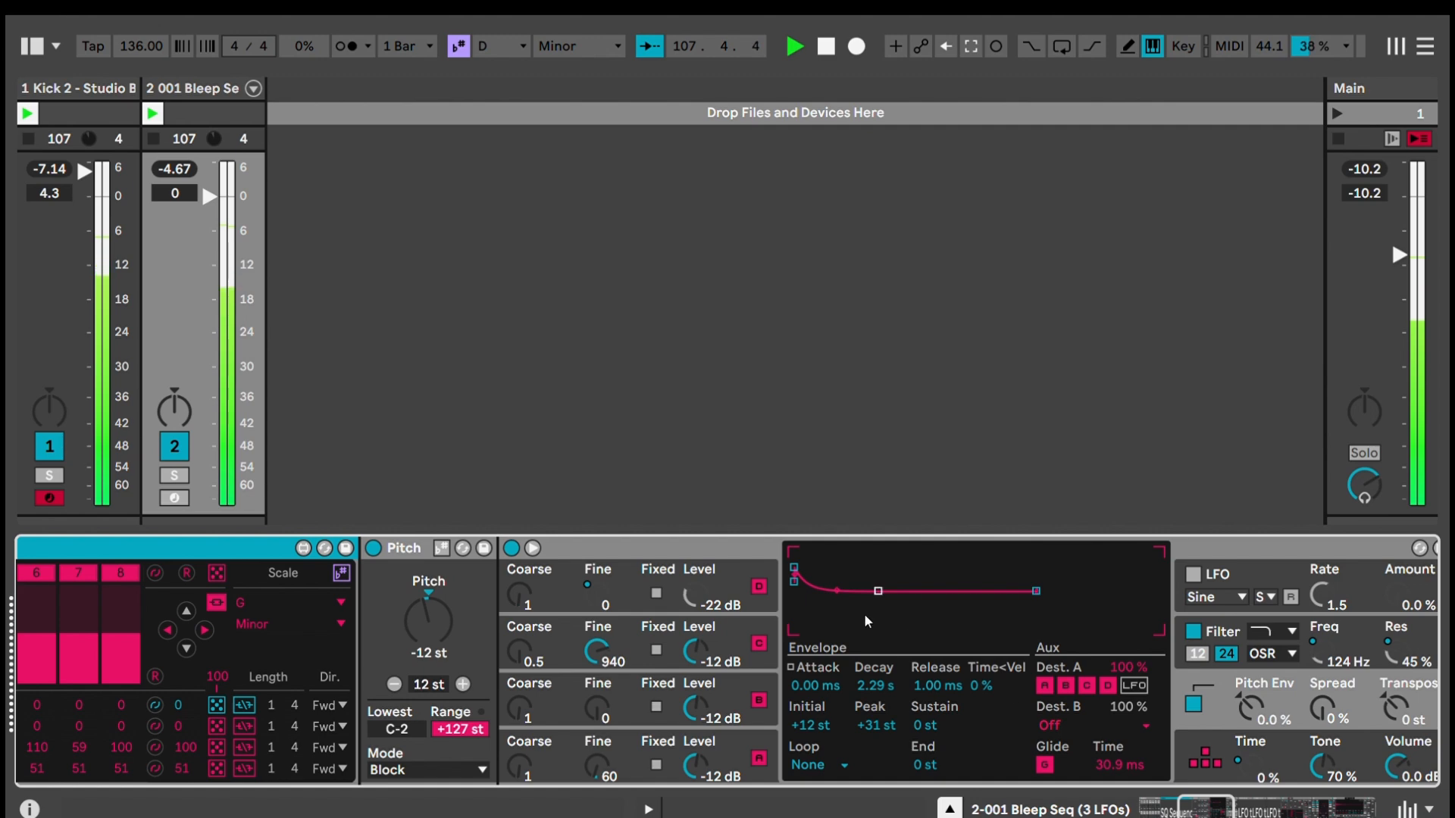
pyautogui.click(1233, 733)
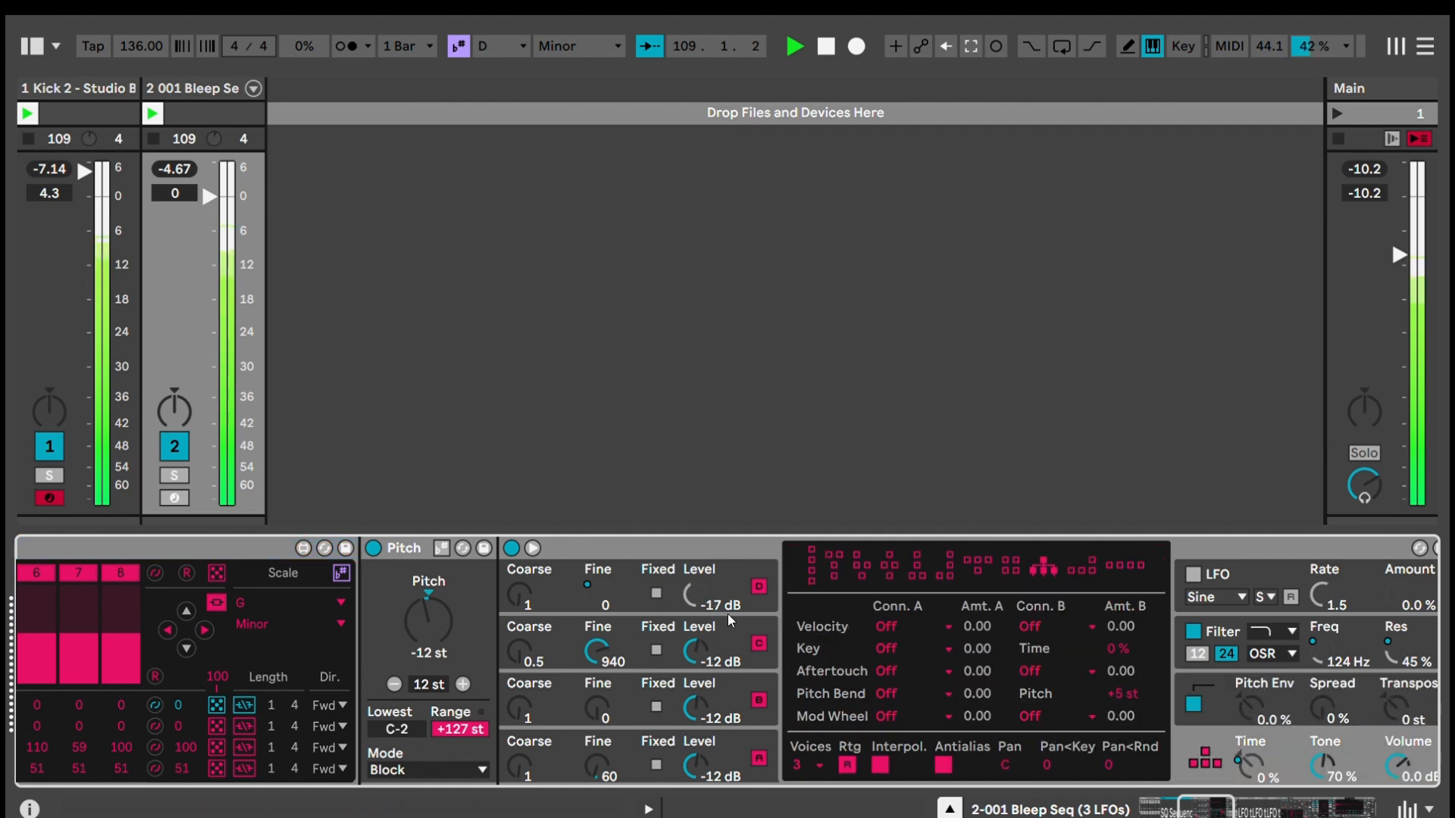
# Step: Switch off Operator's oscillator D while inspecting oscillators C and A, and switch D back on
pyautogui.click(758, 588)
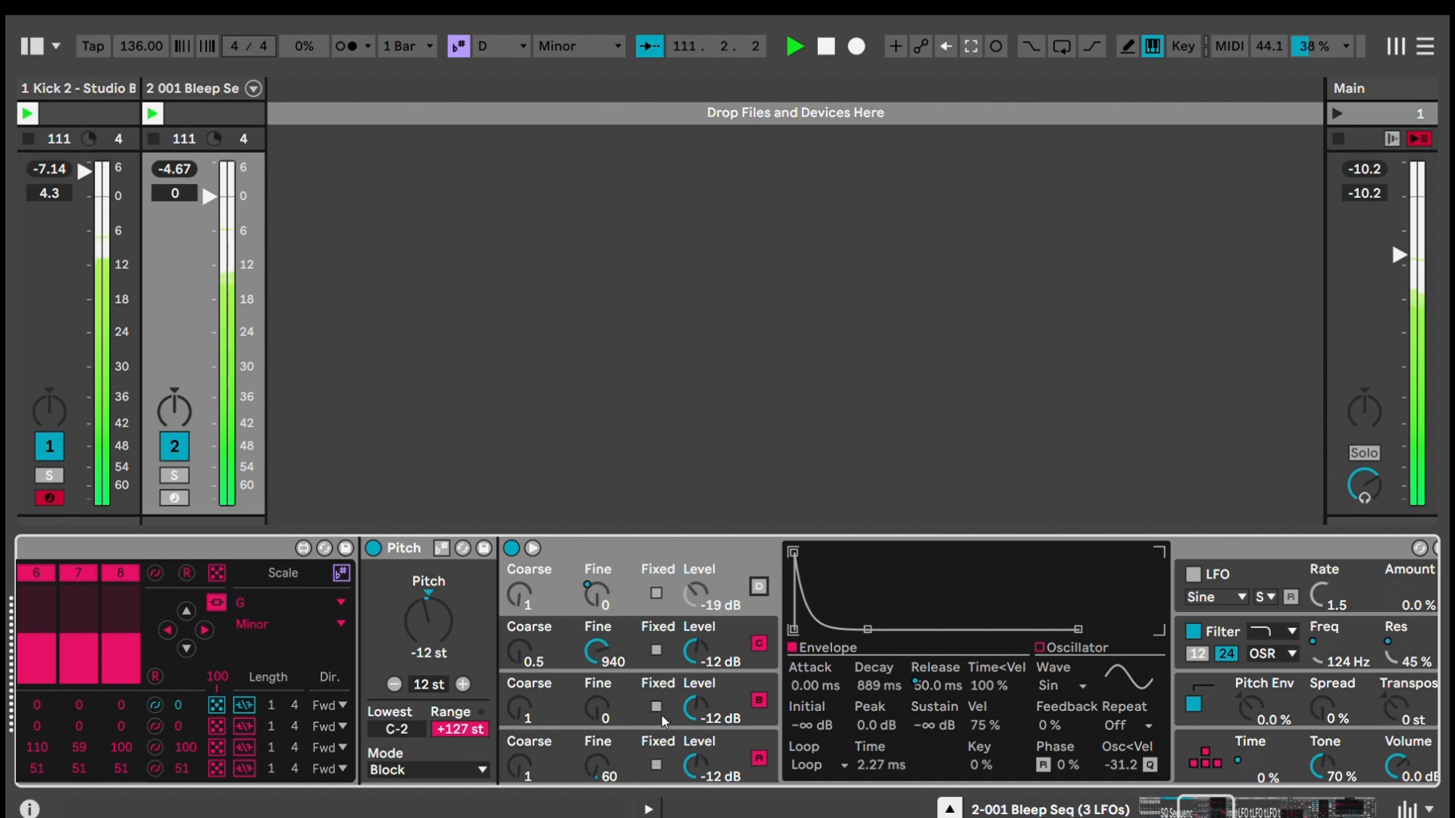
pyautogui.click(643, 629)
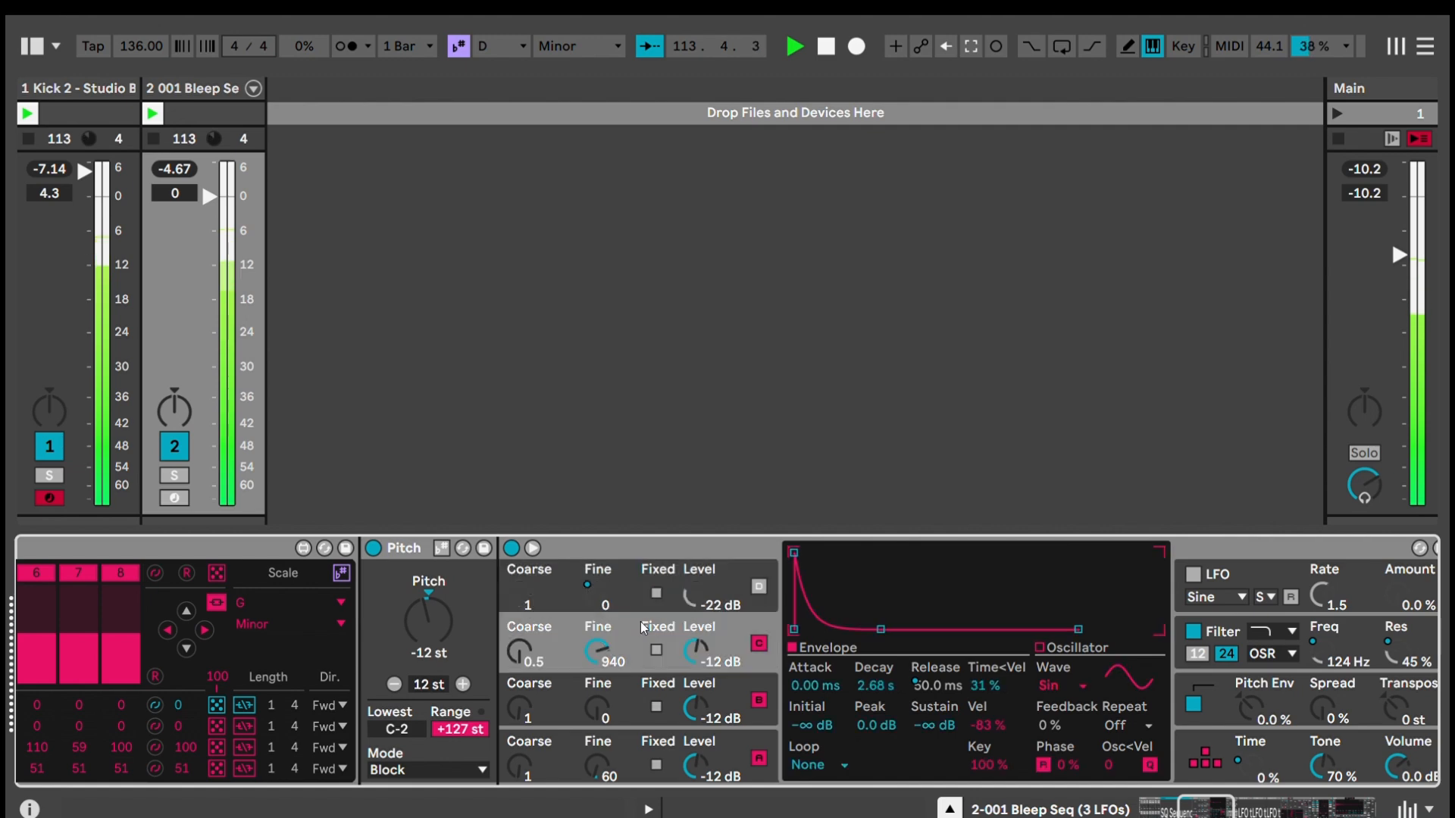
pyautogui.click(630, 740)
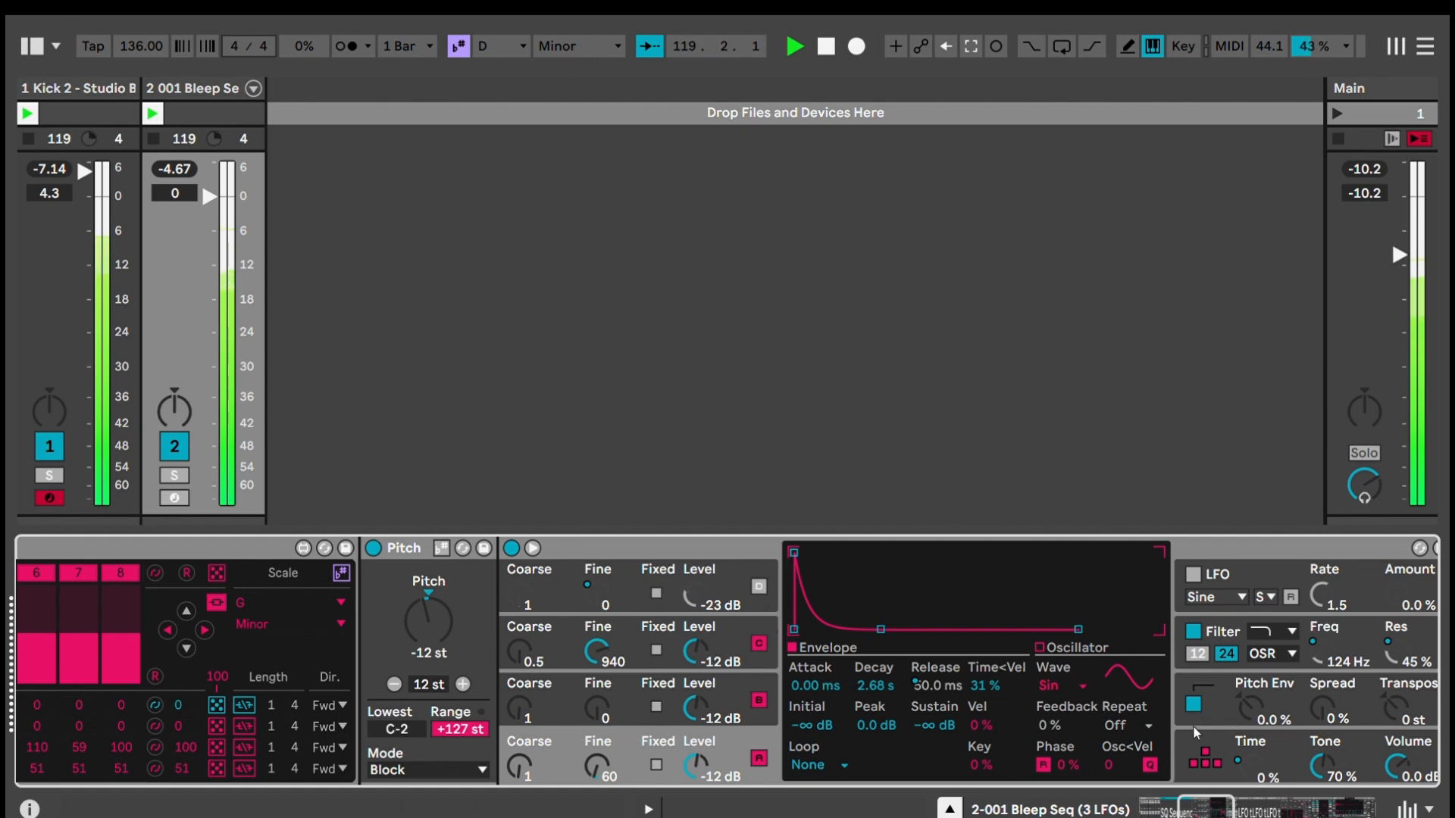
pyautogui.click(758, 587)
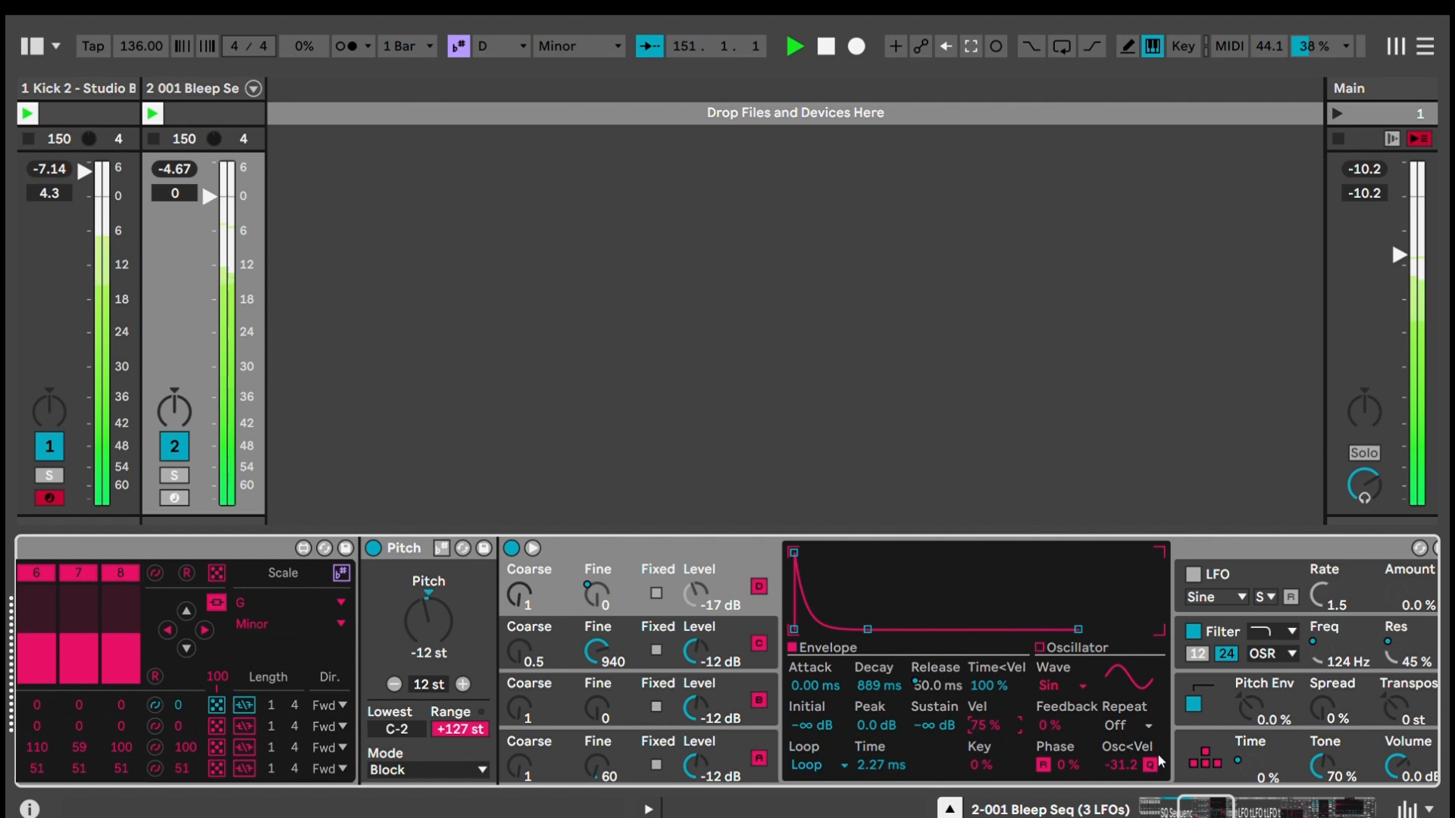
# Step: Compare the Velocity and Pitch lanes of the SQ Sequencer, ending on the Velocity lane
pyautogui.moveTo(1216, 802); pyautogui.dragTo(1112, 788)
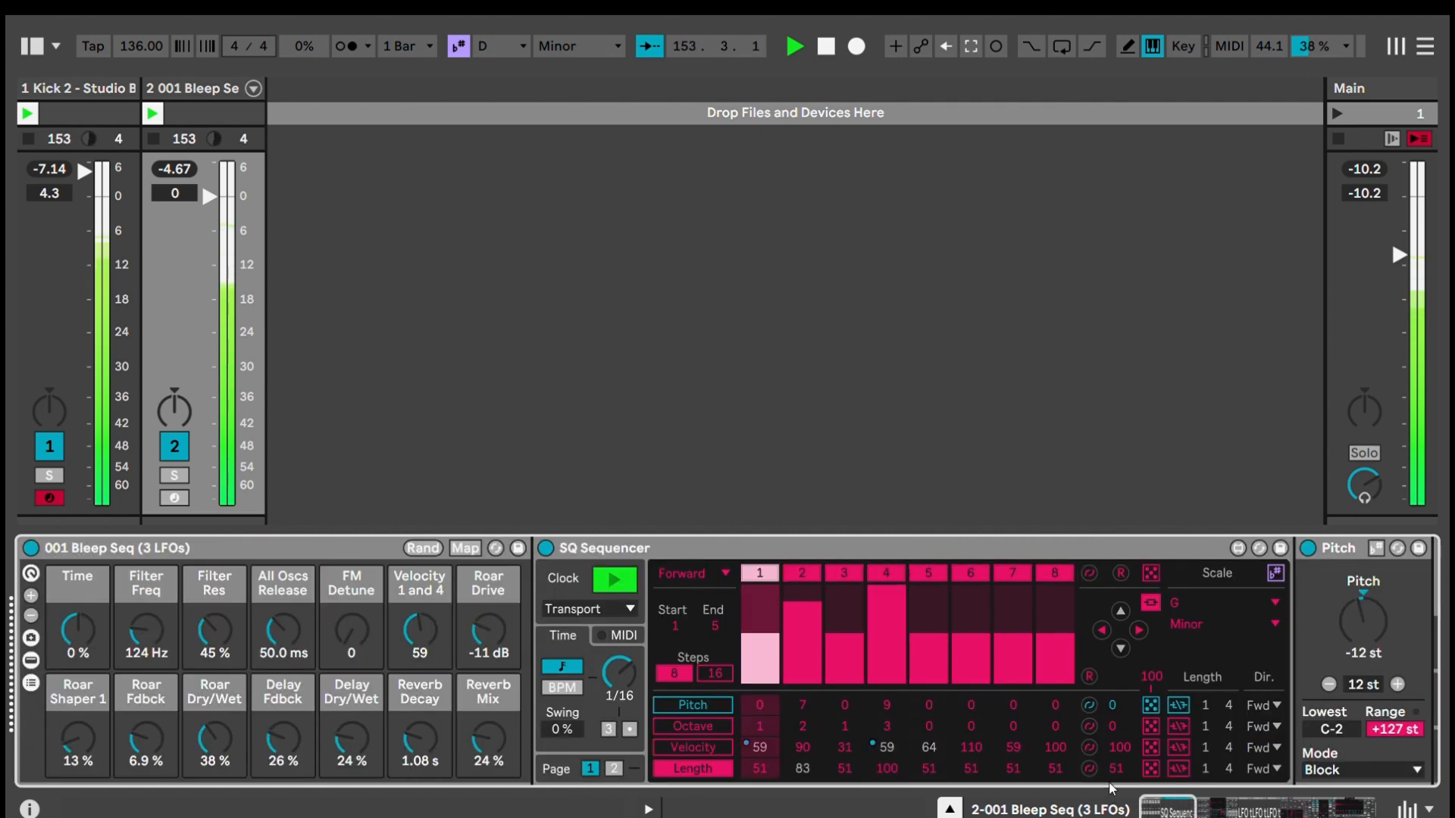
pyautogui.click(718, 747)
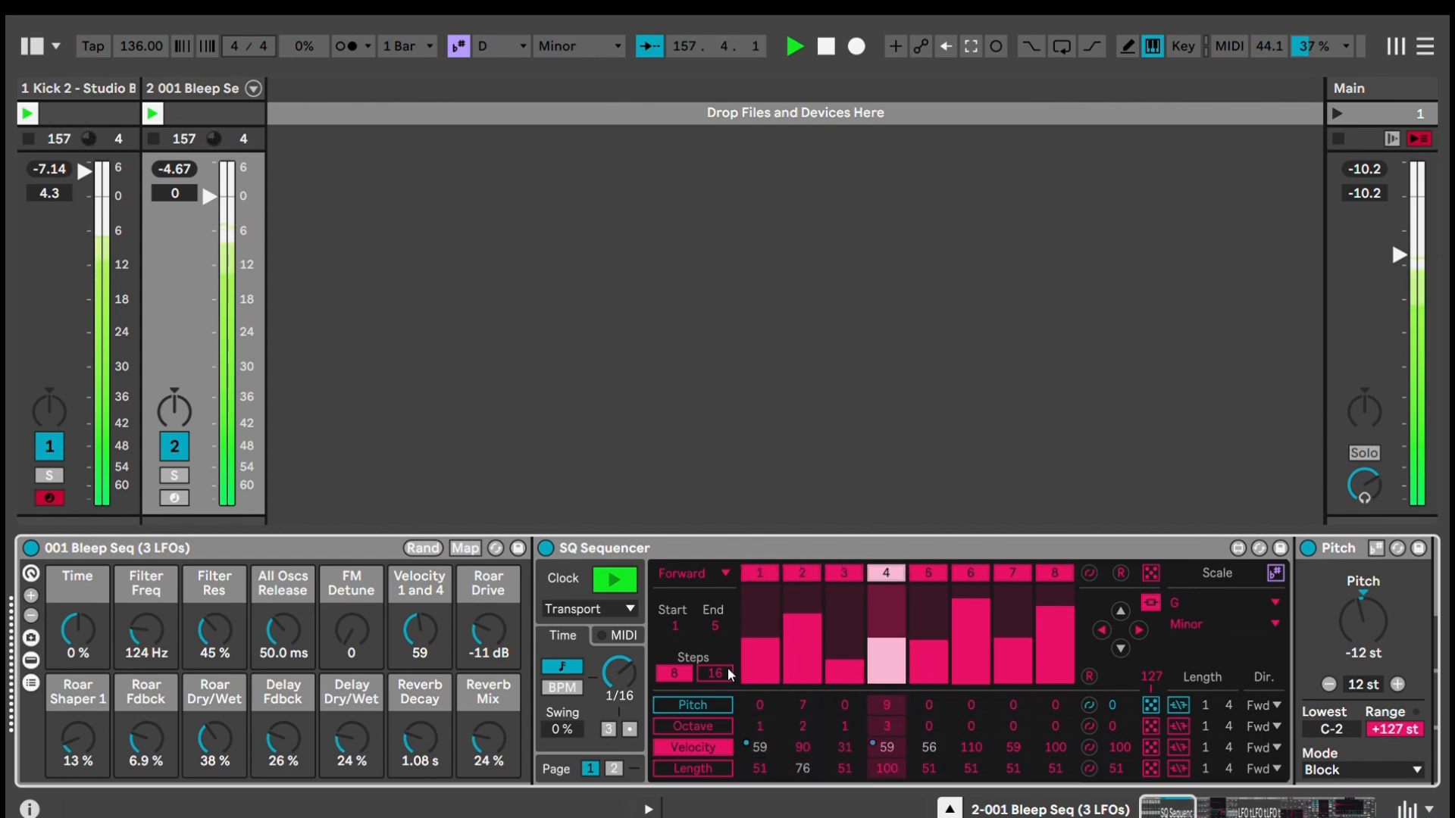
pyautogui.click(709, 703)
pyautogui.click(692, 748)
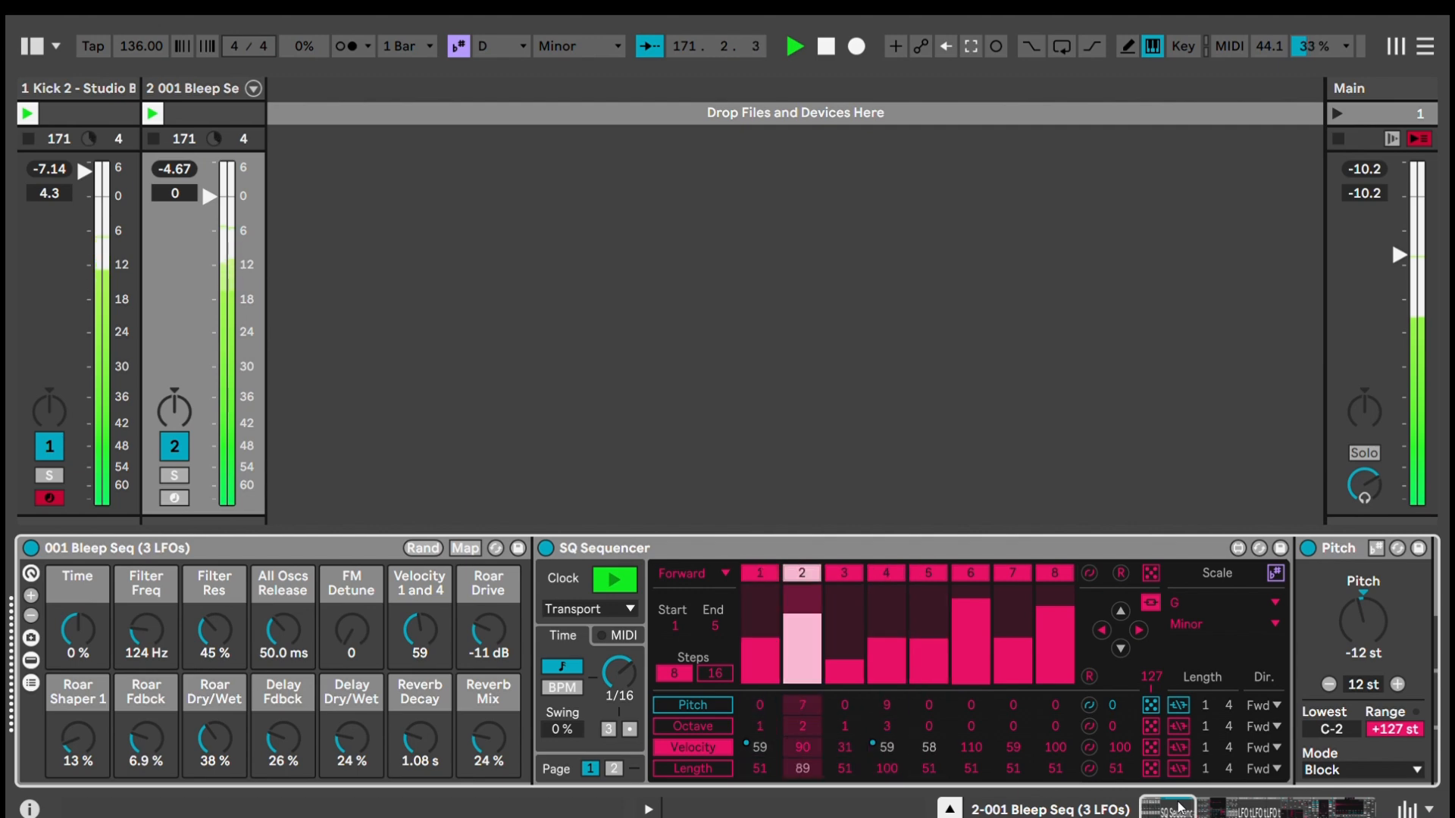
# Step: Display Operator's filter settings and its filter envelope, selecting the Time<Vel amount
pyautogui.moveTo(1179, 807); pyautogui.dragTo(1221, 801)
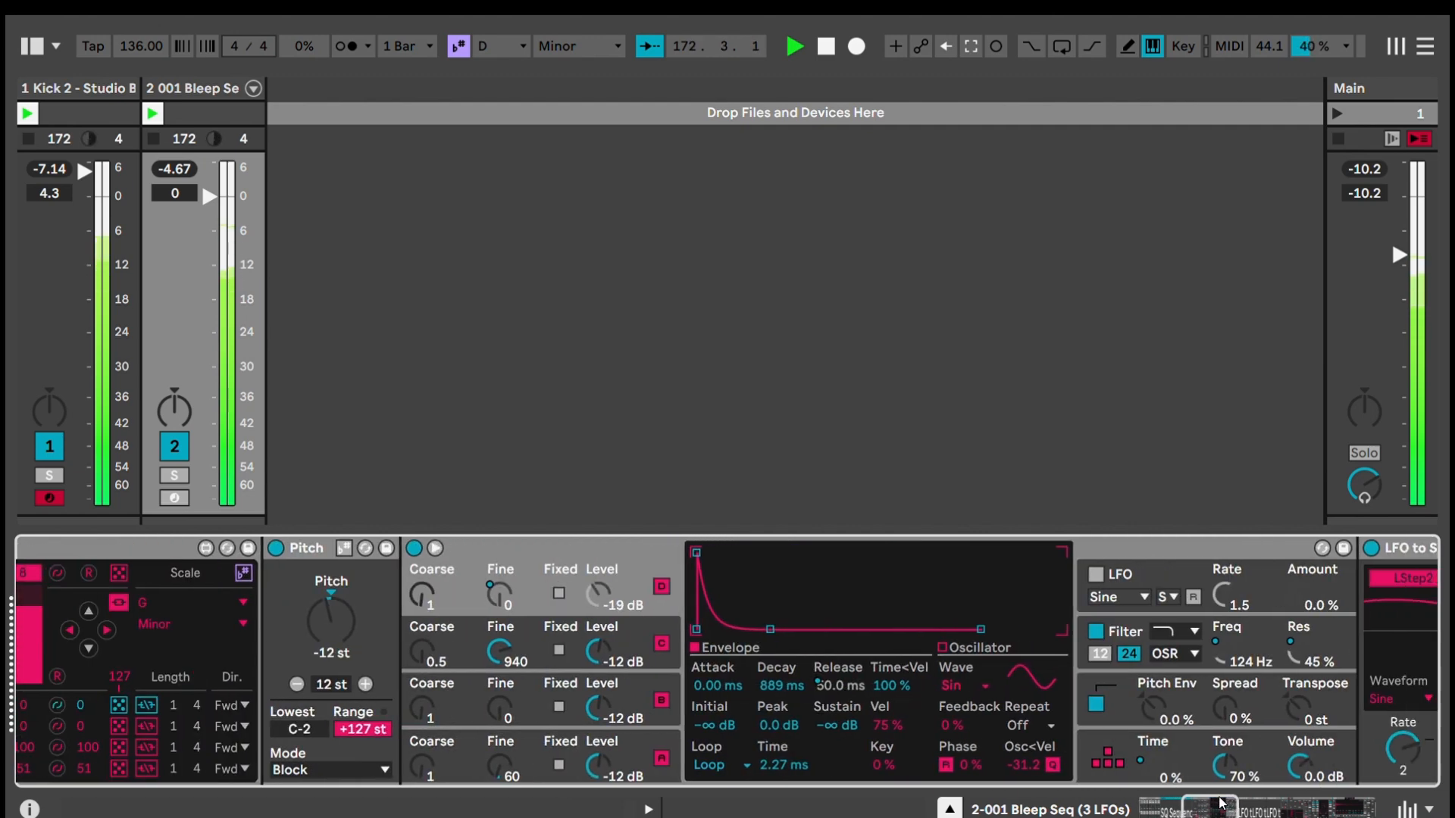
pyautogui.click(1133, 626)
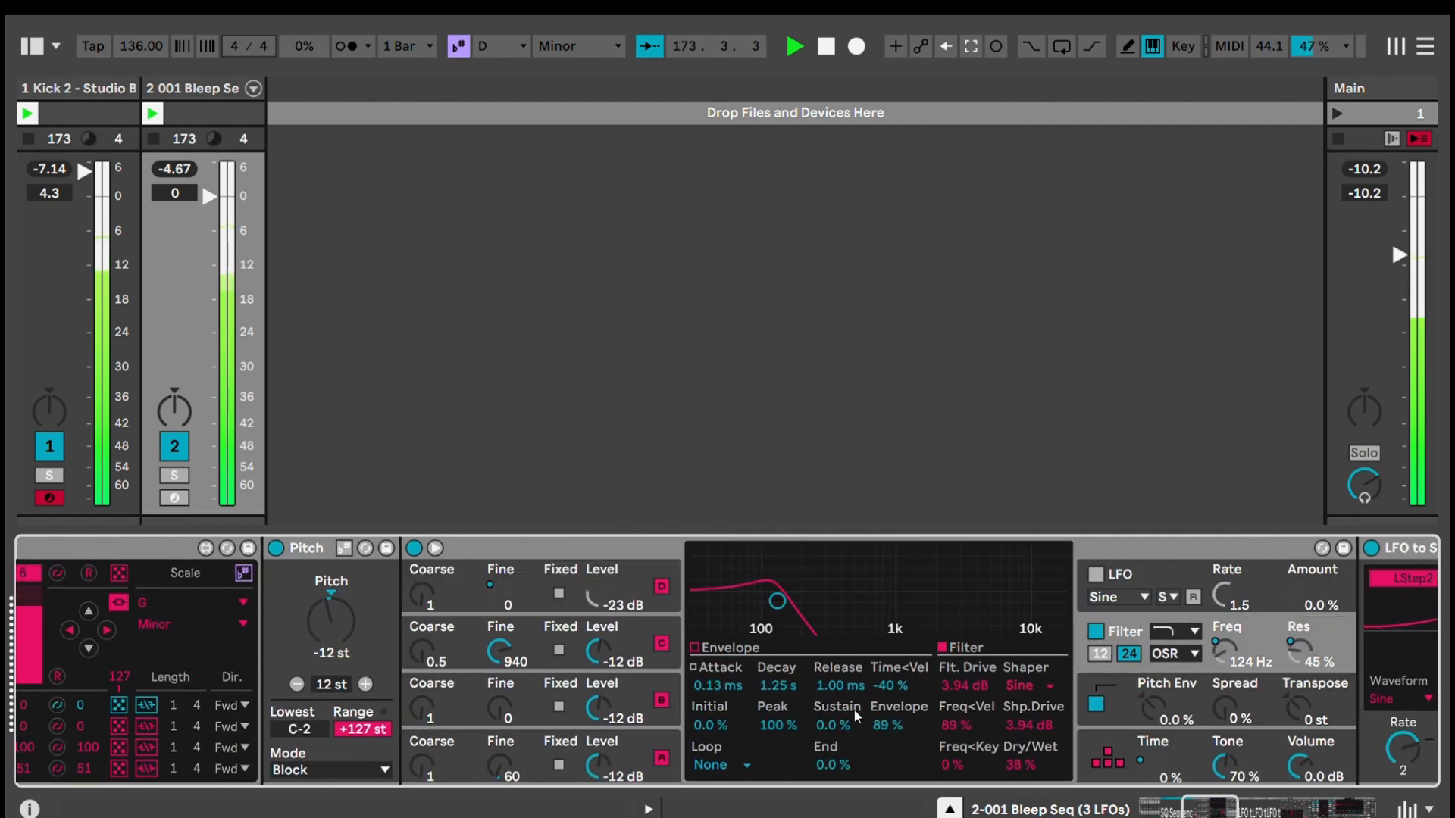
pyautogui.click(902, 664)
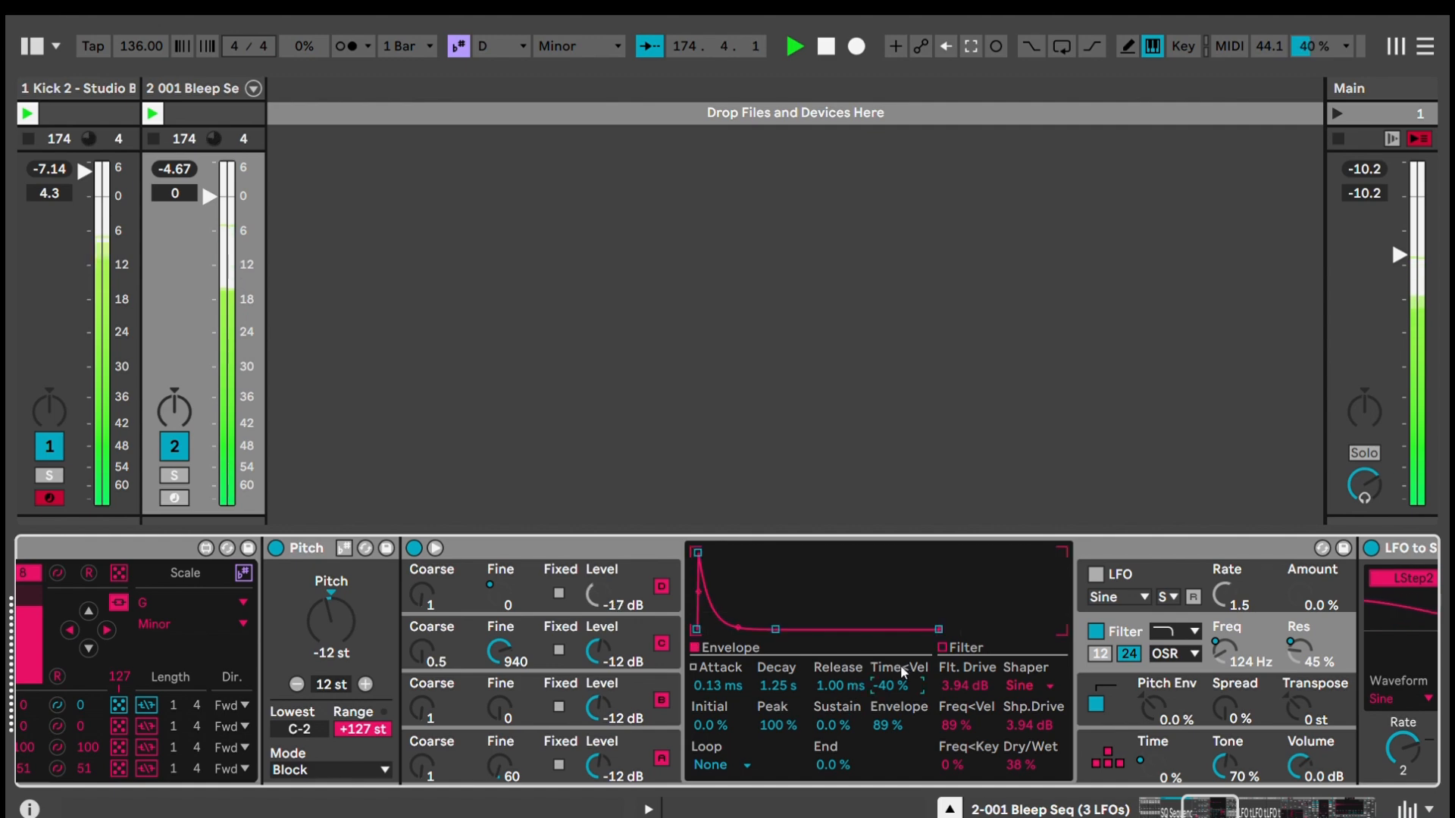
# Step: Display Operator's filter response by selecting the Freq<Vel amount, and review the device chain from the SQ Sequencer through the LFOs to Roar
pyautogui.click(959, 705)
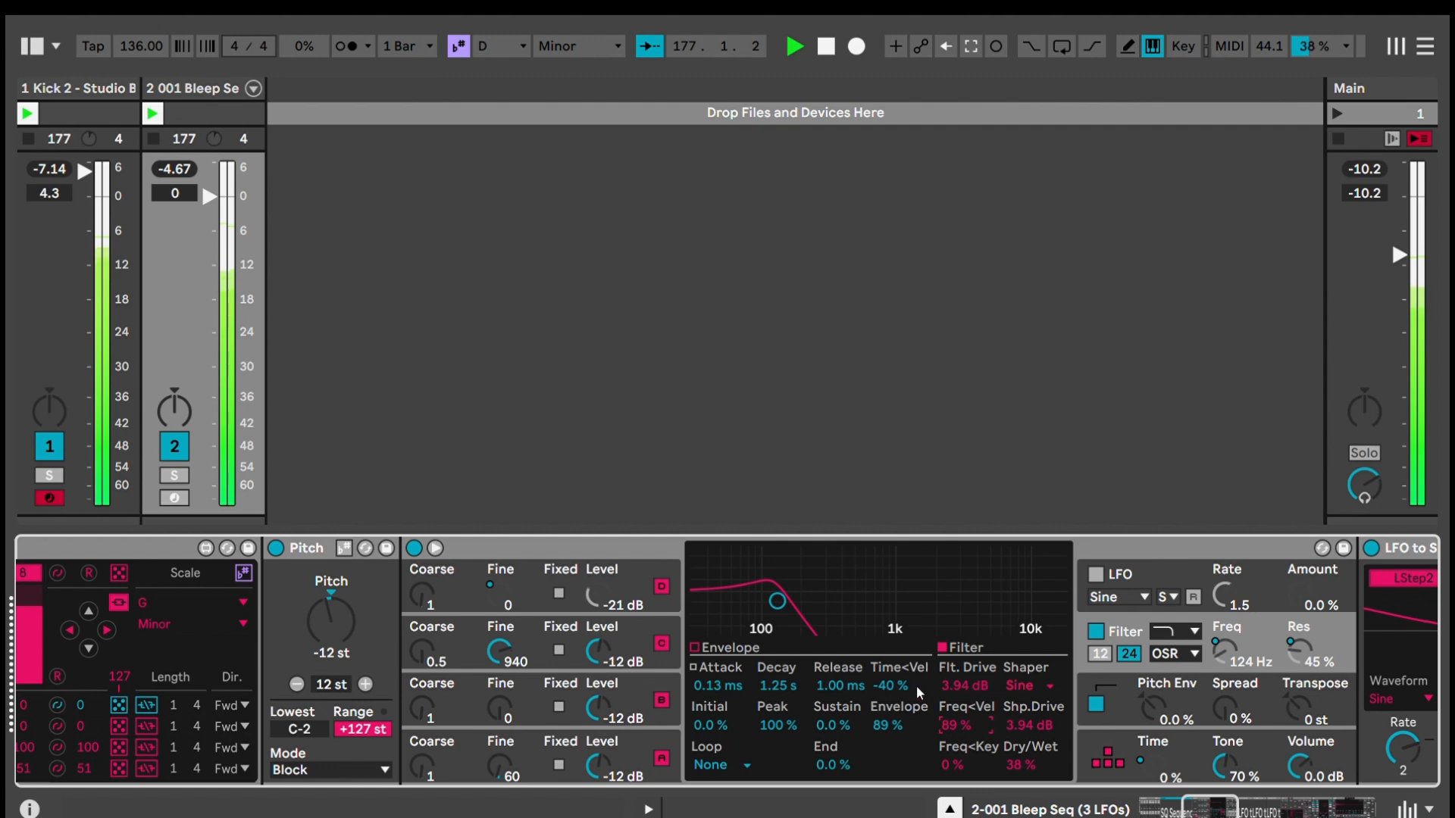
pyautogui.hscroll(-10, 988, 724)
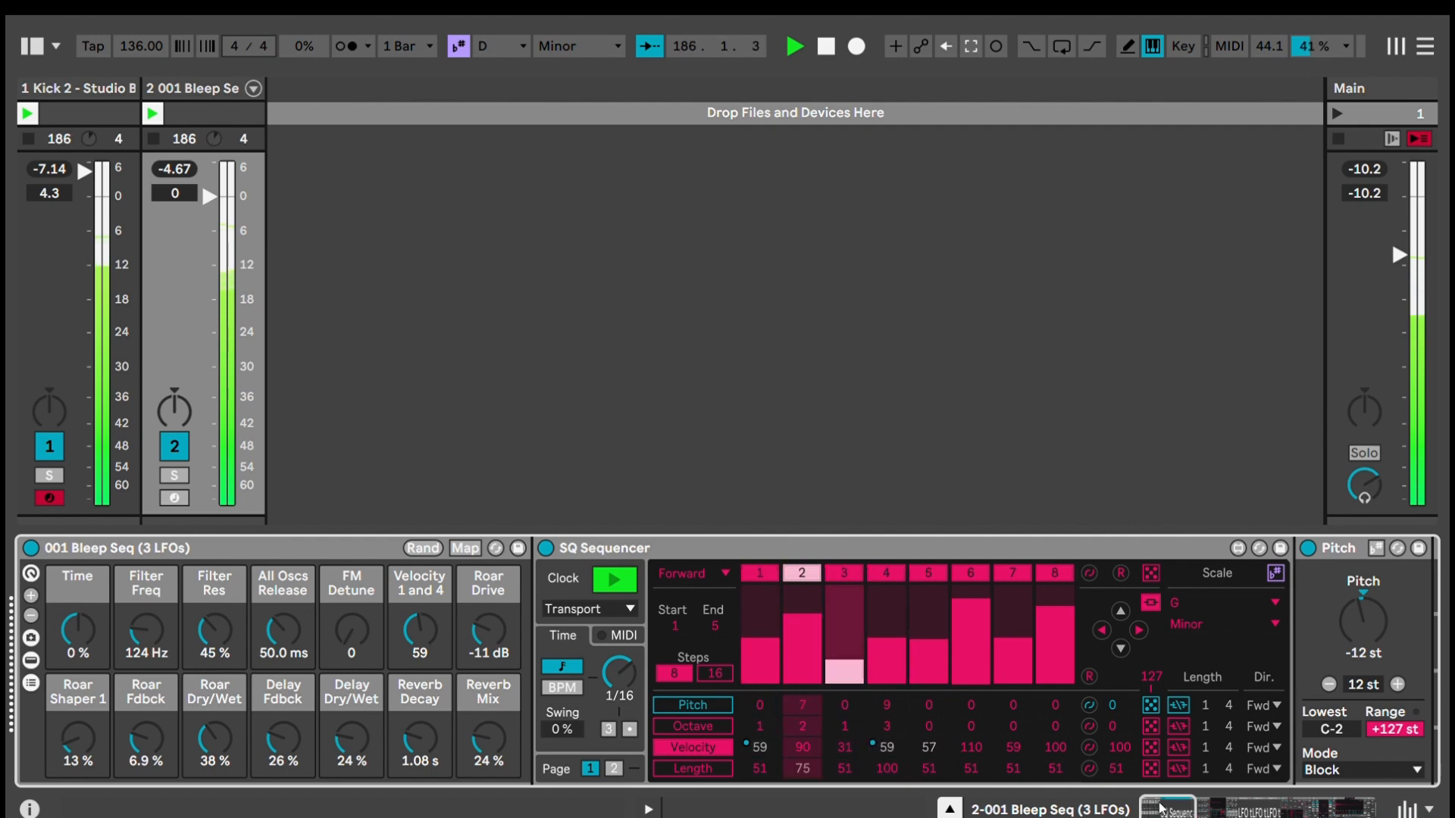
pyautogui.moveTo(1163, 803); pyautogui.dragTo(1168, 802)
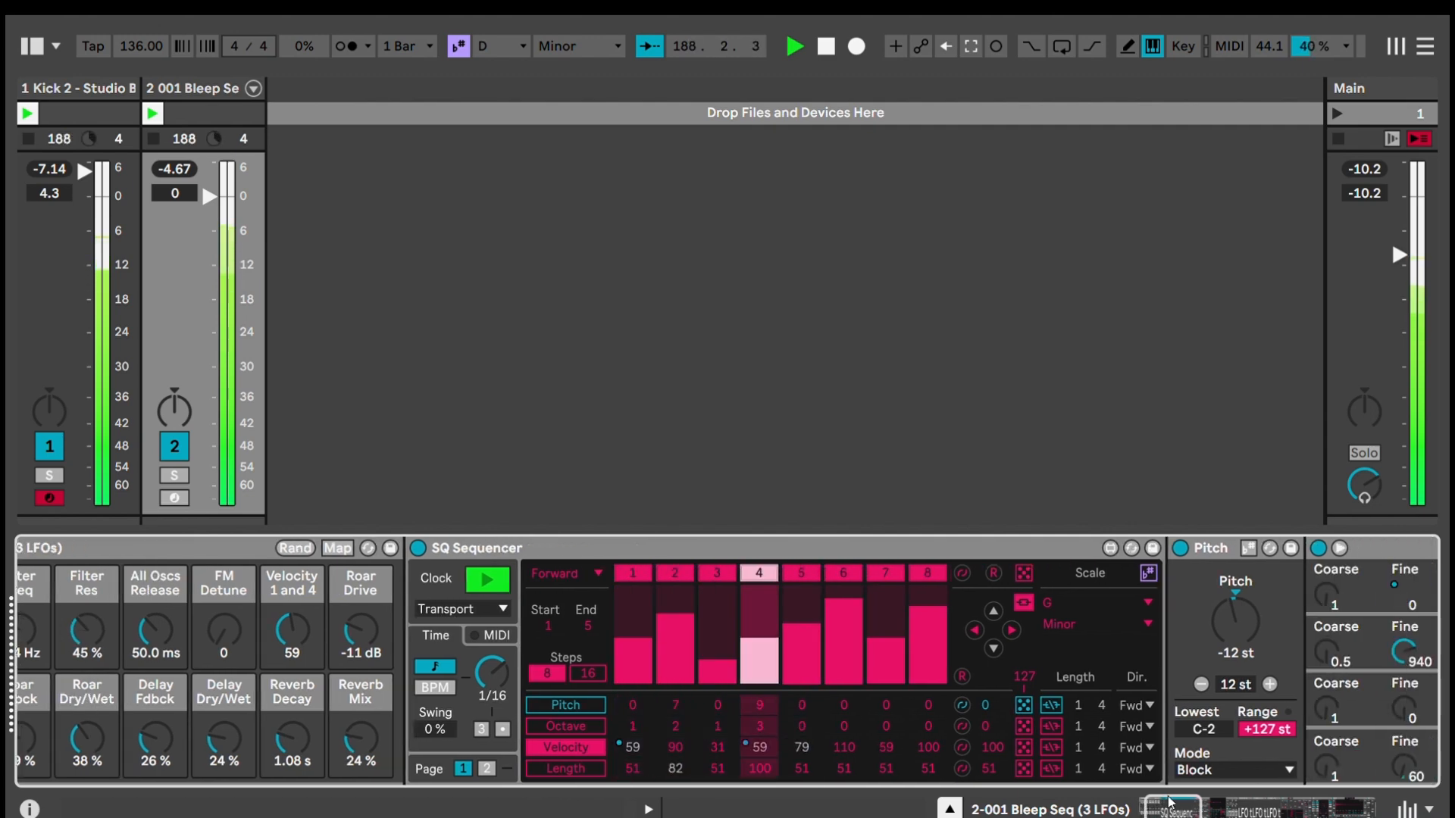
pyautogui.moveTo(1170, 802); pyautogui.dragTo(1217, 802)
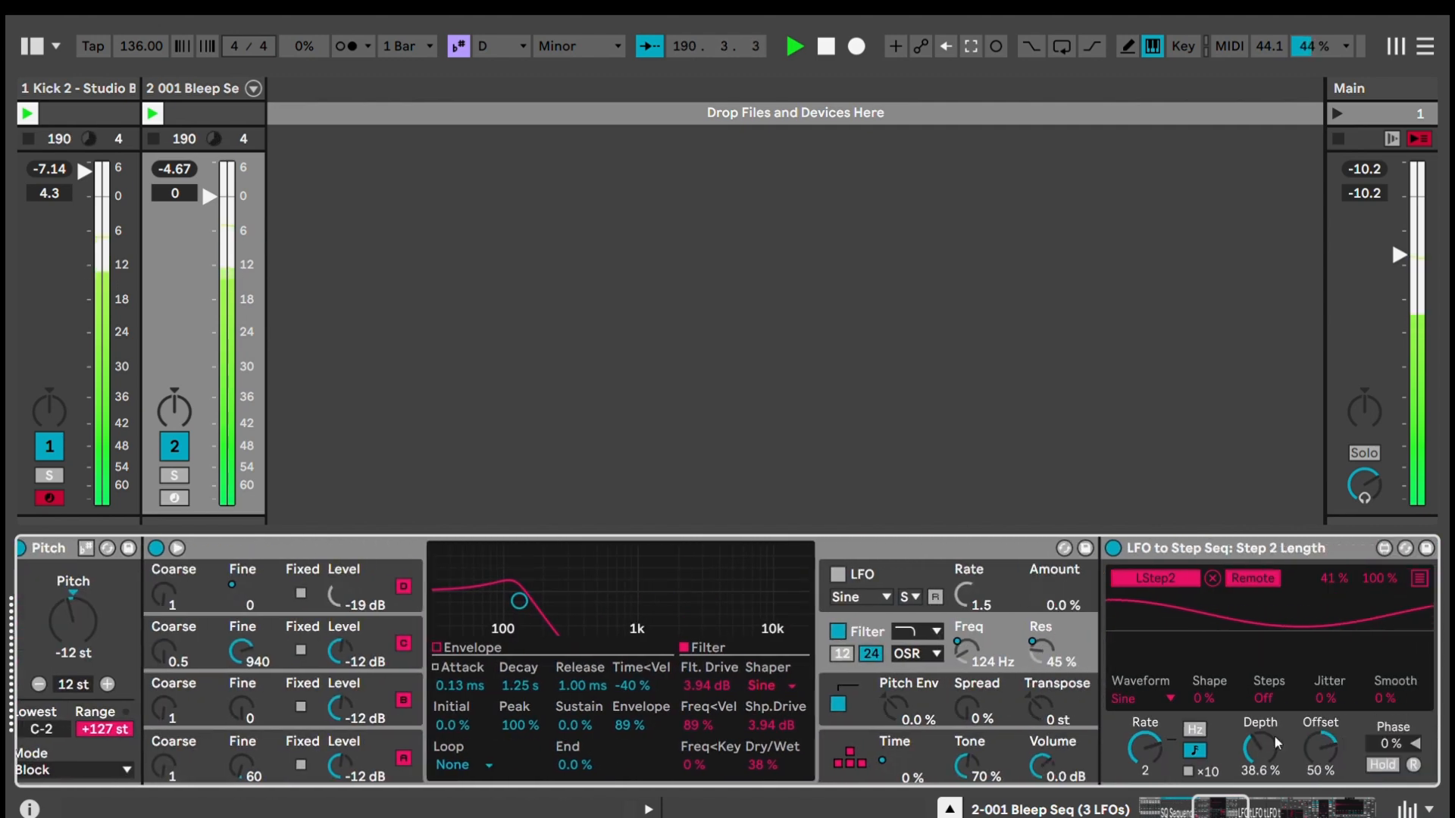
pyautogui.moveTo(1227, 802); pyautogui.dragTo(1286, 800)
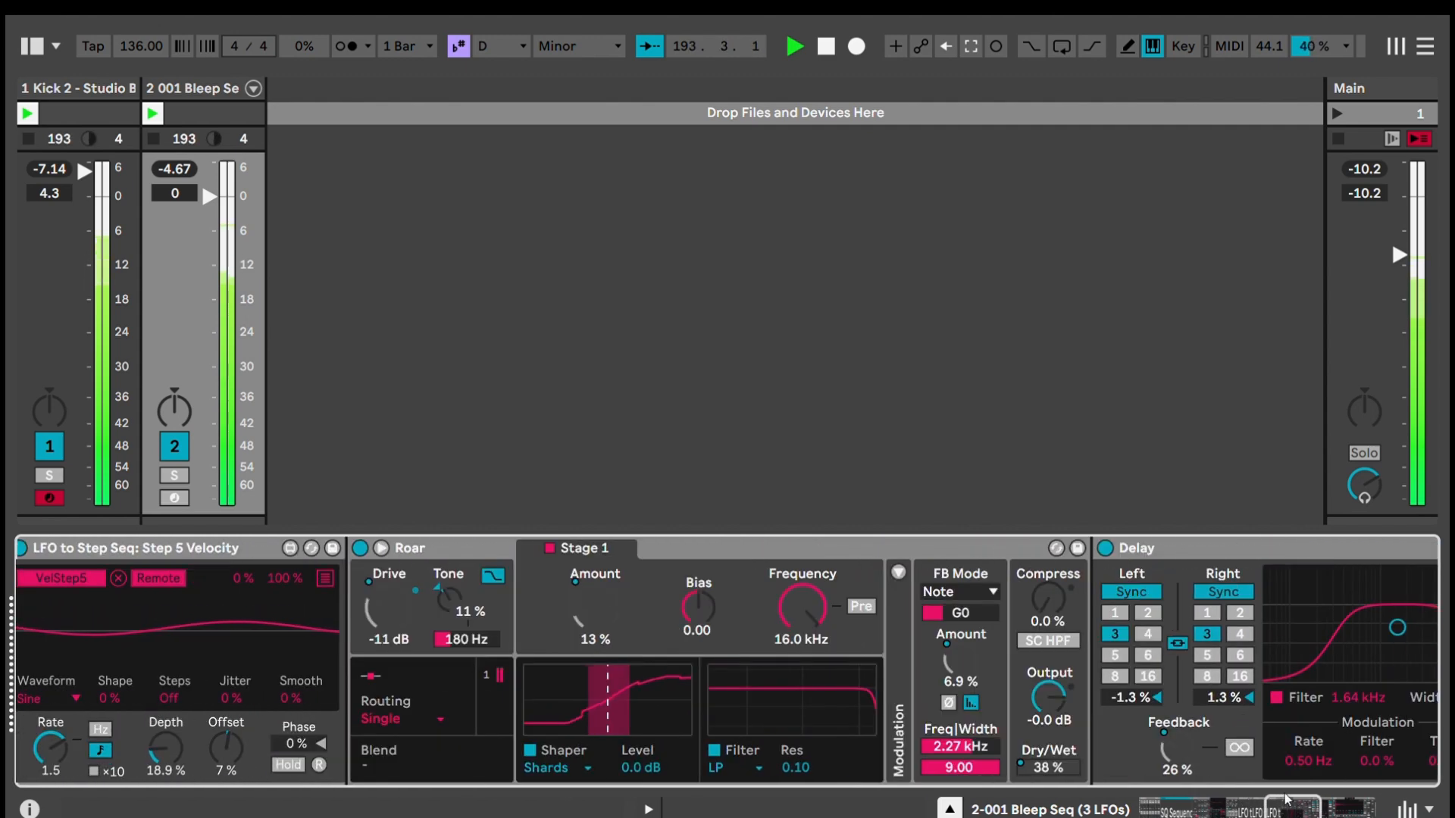
# Step: Expand Roar's stage view, try a Stage 1 shaper level of 24 dB, reset it to 0.0 dB and collapse the view
pyautogui.click(381, 548)
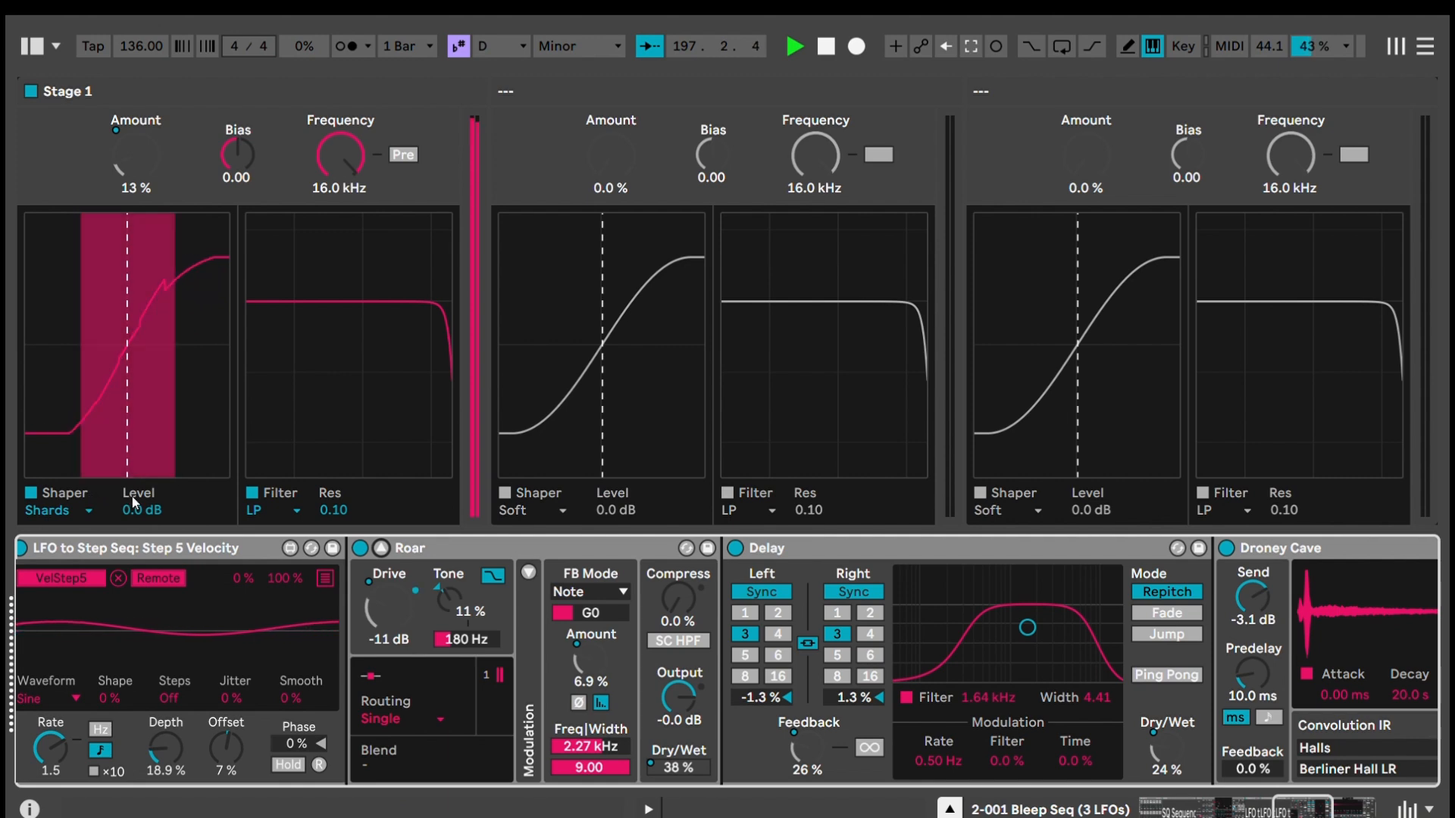
pyautogui.moveTo(132, 497); pyautogui.dragTo(132, 496)
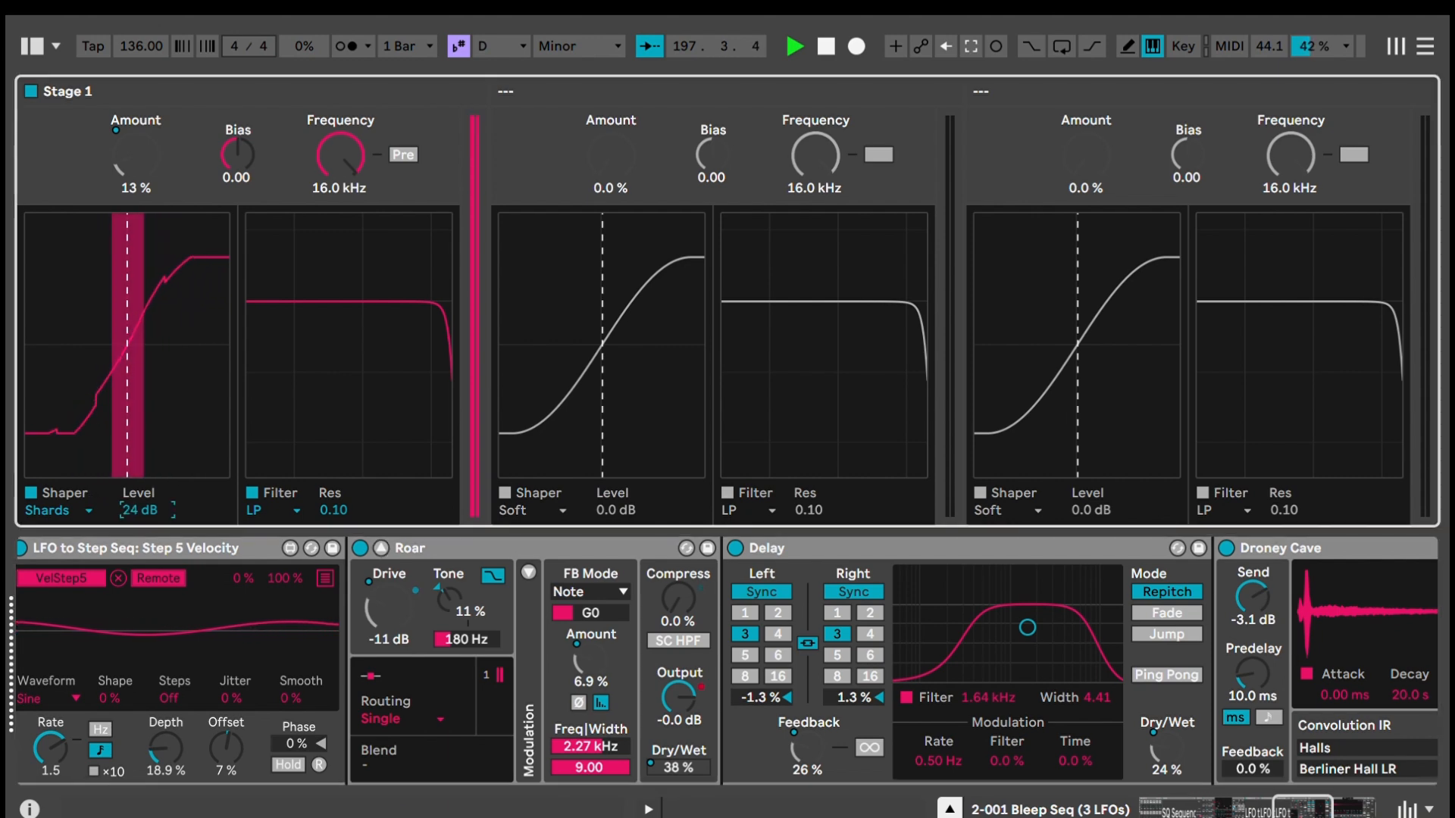
pyautogui.doubleClick(131, 506)
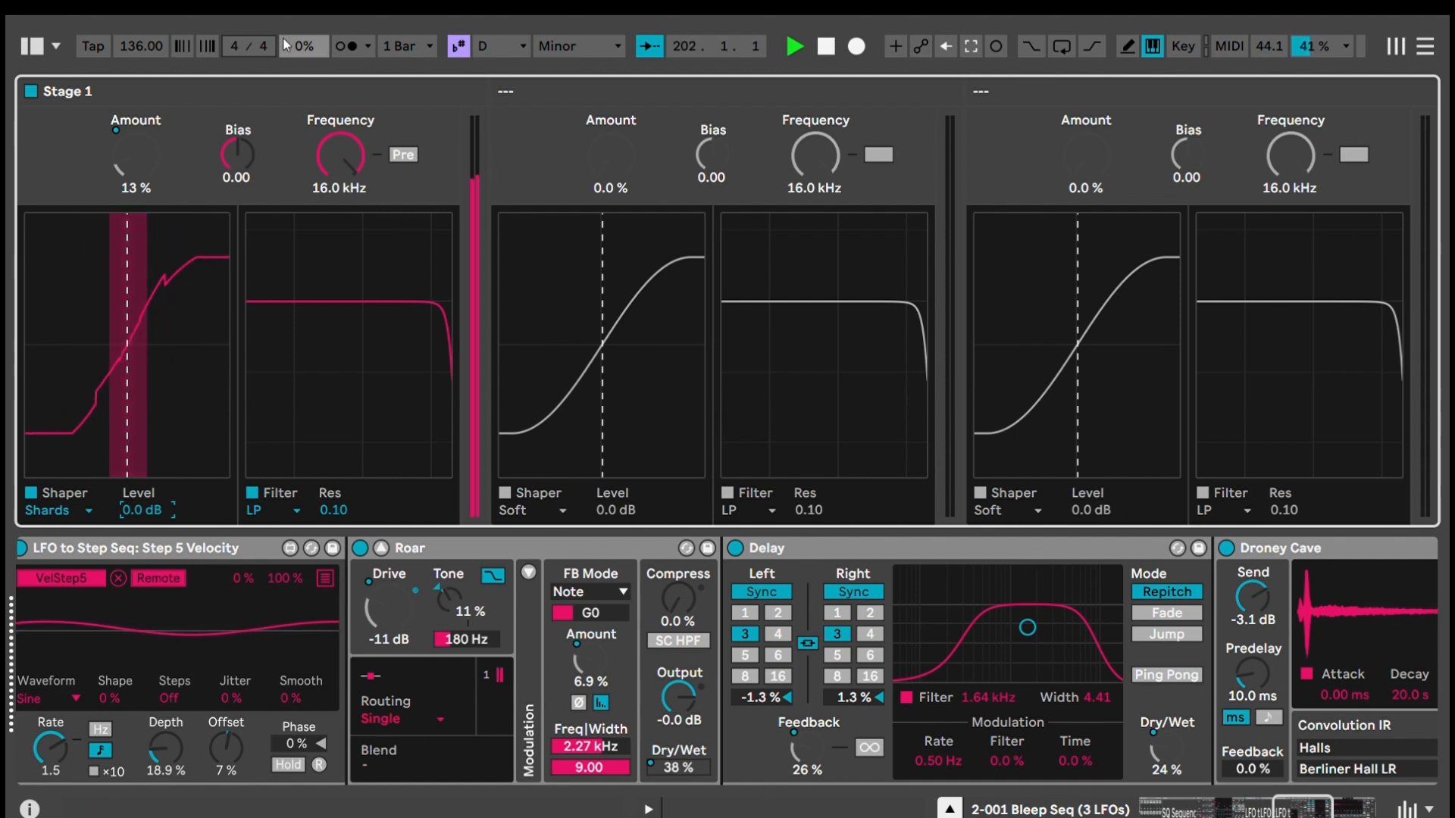
pyautogui.click(381, 549)
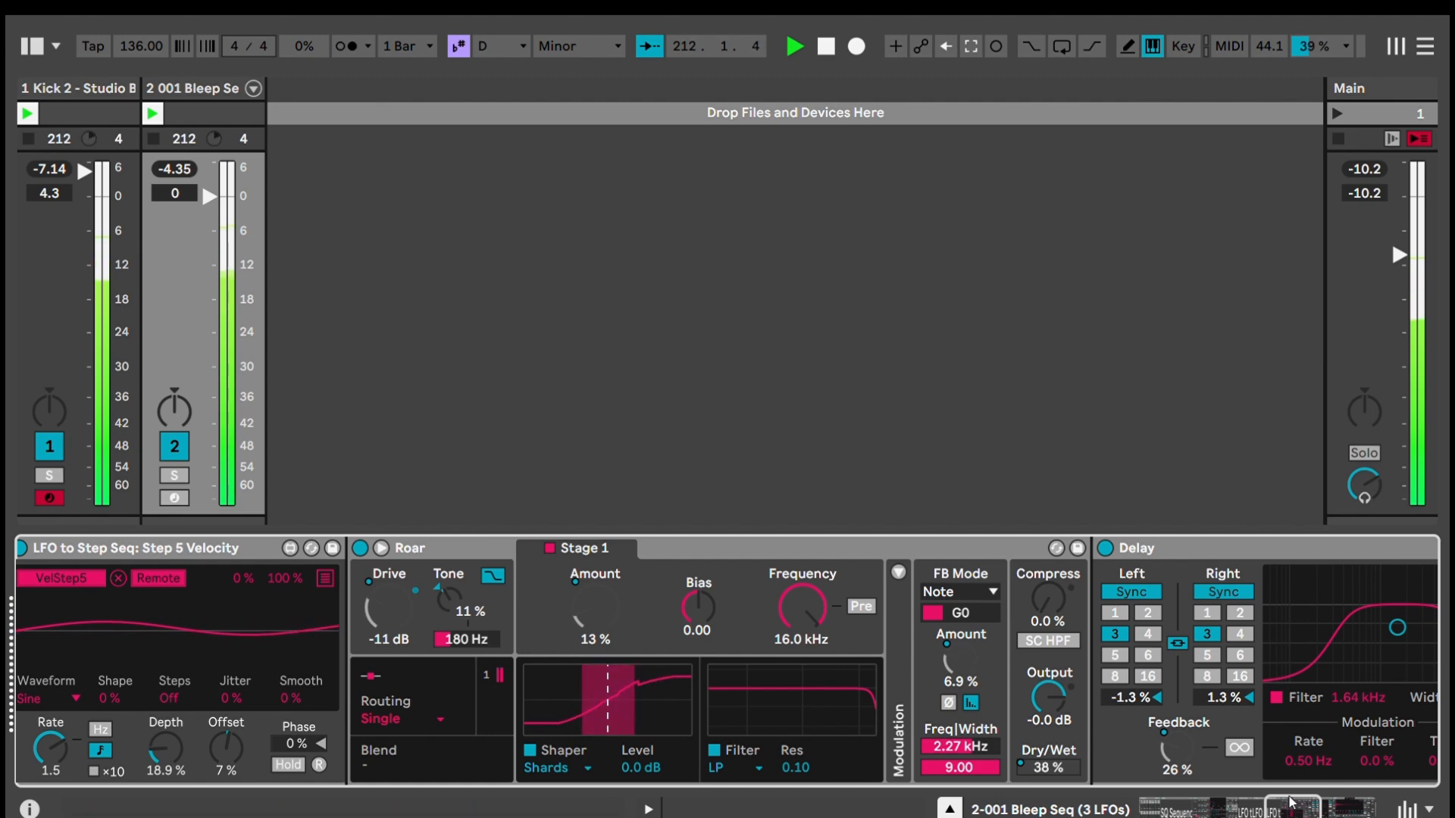
# Step: Try the rack's Filter Freq macro at 2.71 kHz and Roar Fdbck at 0 % and 100 %, and undo these macro changes
pyautogui.moveTo(1292, 804); pyautogui.dragTo(1064, 804)
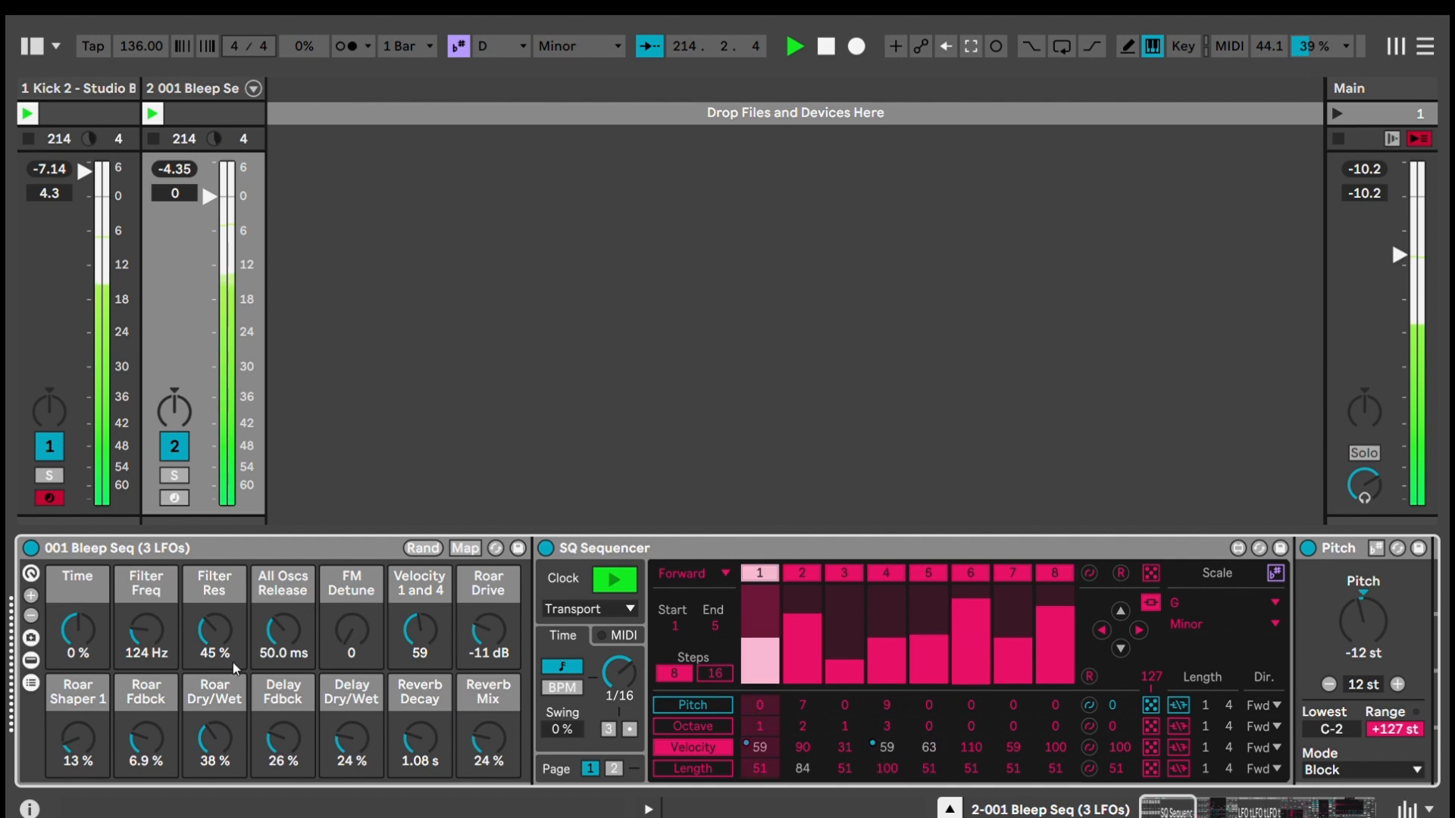
pyautogui.moveTo(153, 750); pyautogui.dragTo(156, 566)
pyautogui.moveTo(154, 735); pyautogui.dragTo(154, 815)
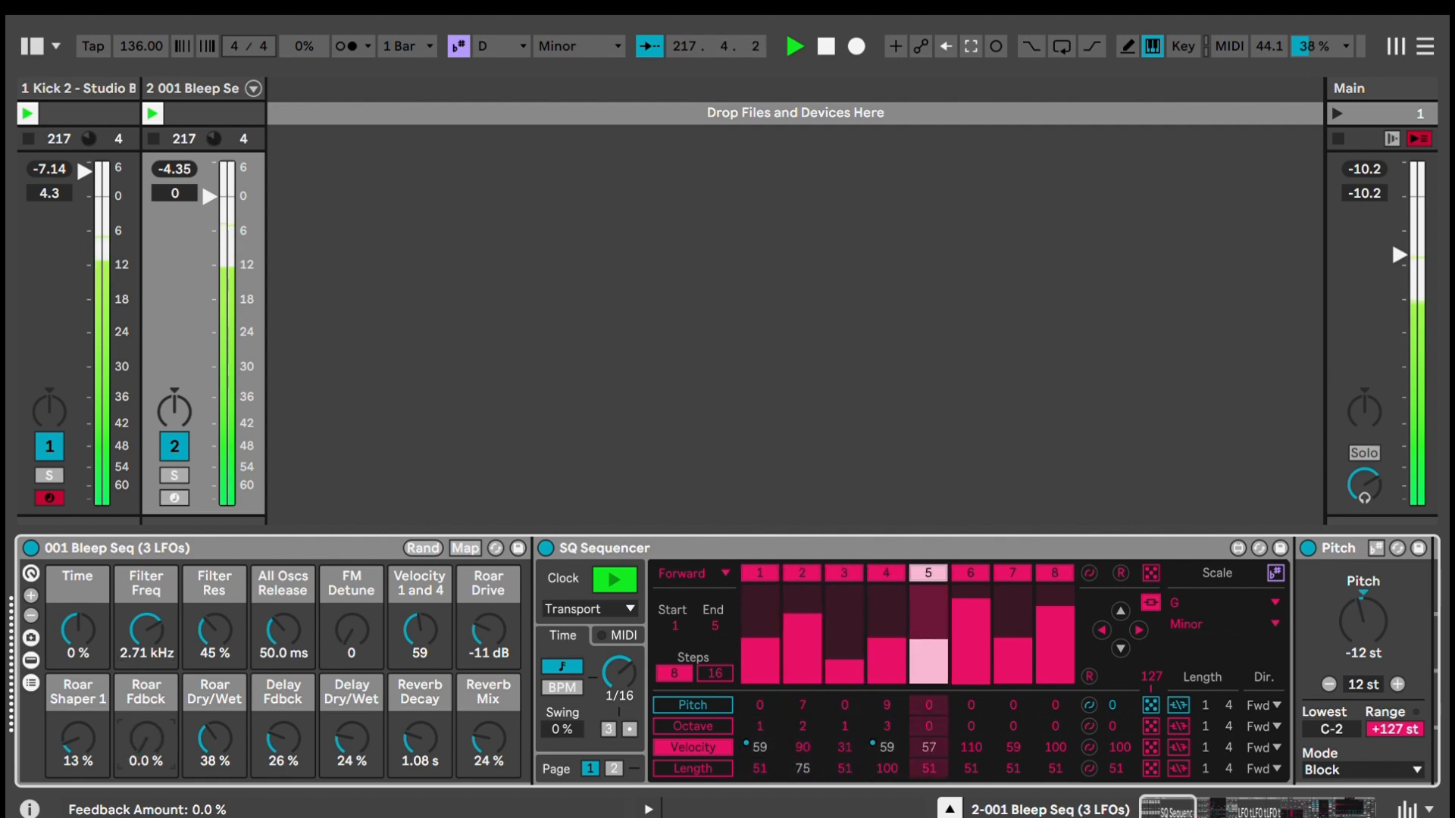
pyautogui.moveTo(156, 719); pyautogui.dragTo(156, 629)
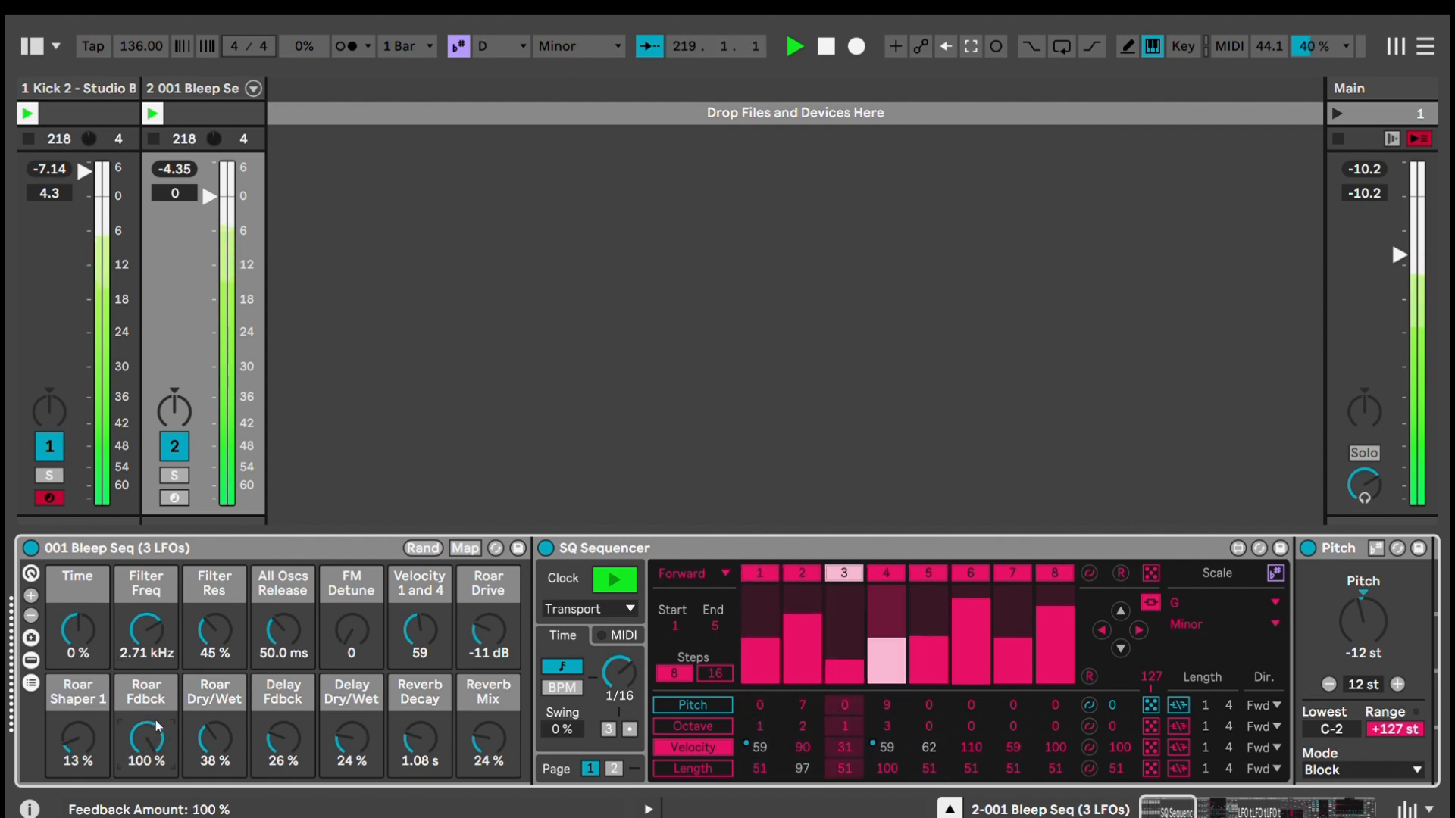
pyautogui.hotkey('ctrl', 'z')
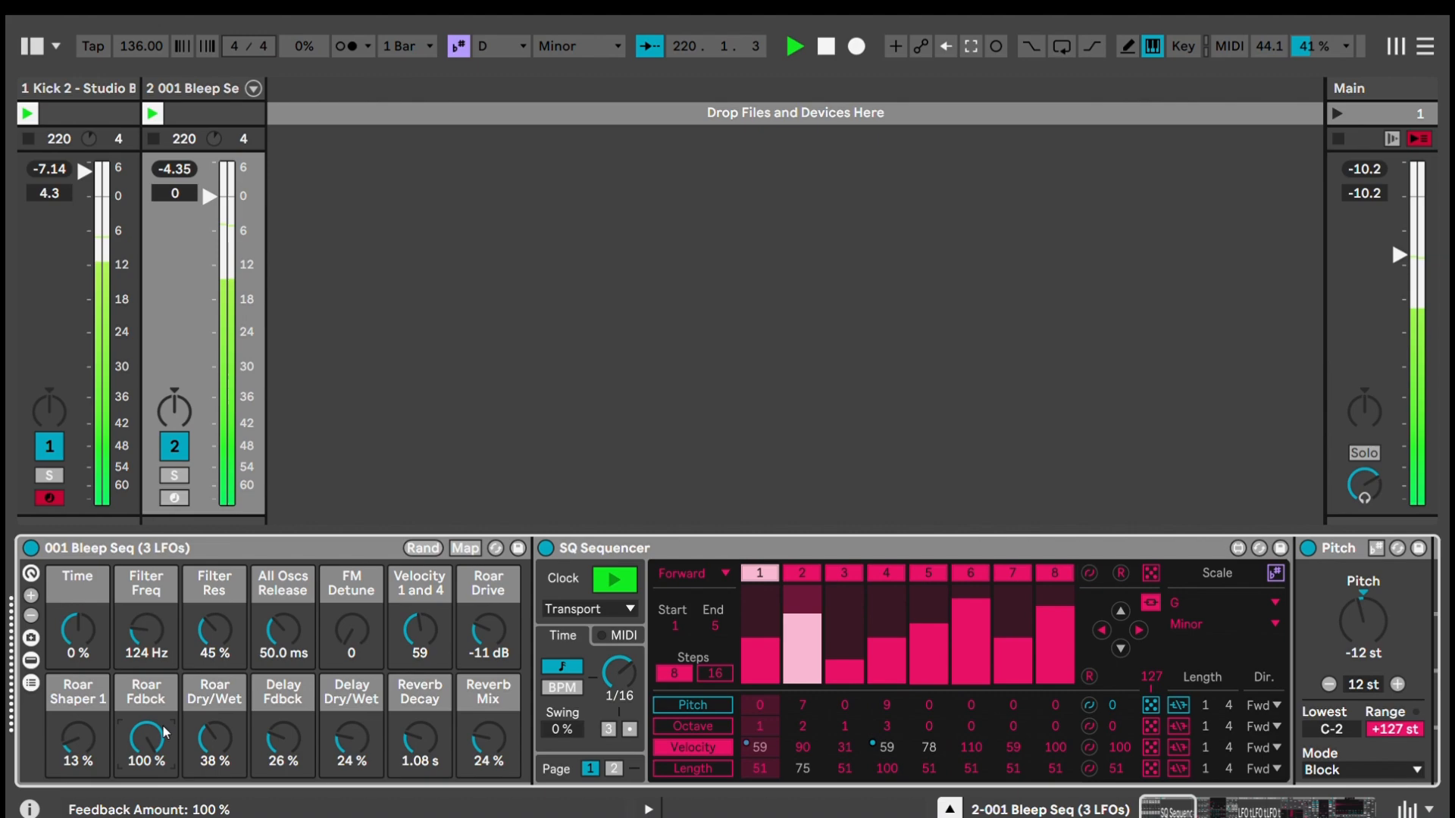
# Step: Examine the effects at the end of the rack: Roar, Delay, the Droney Cave reverb and Utility
pyautogui.click(1262, 808)
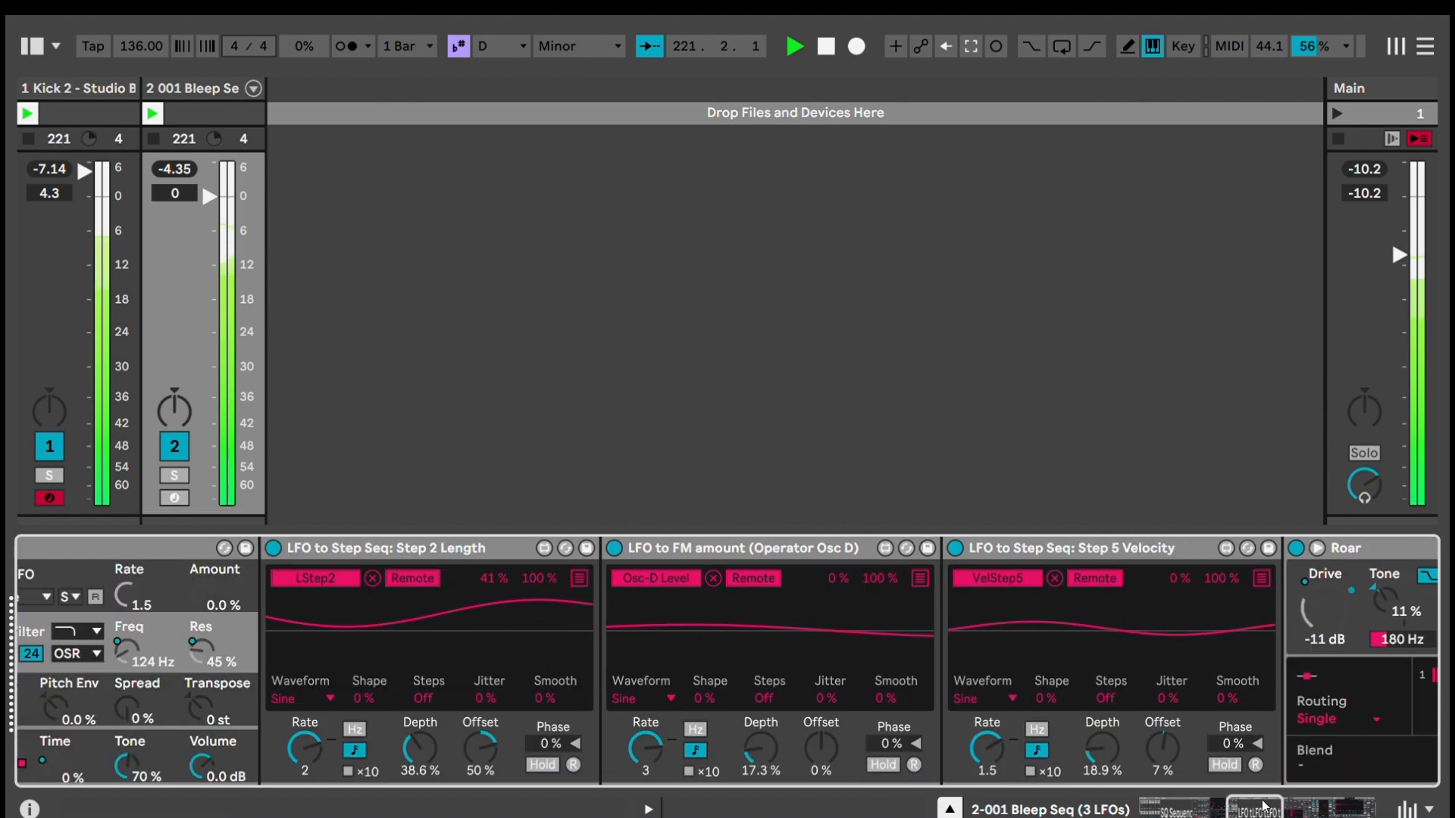
pyautogui.moveTo(1264, 808); pyautogui.dragTo(1327, 812)
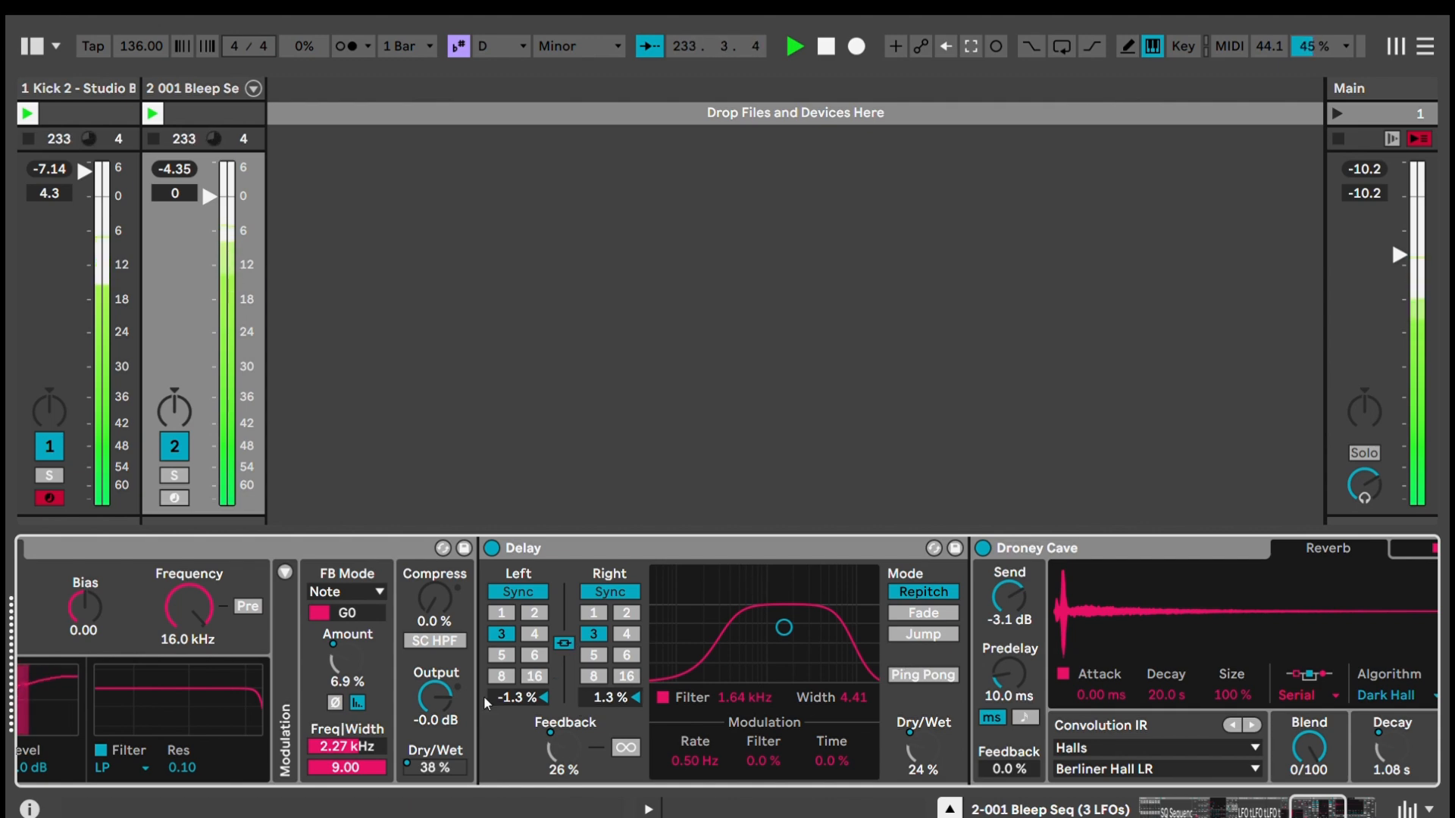
pyautogui.click(1297, 797)
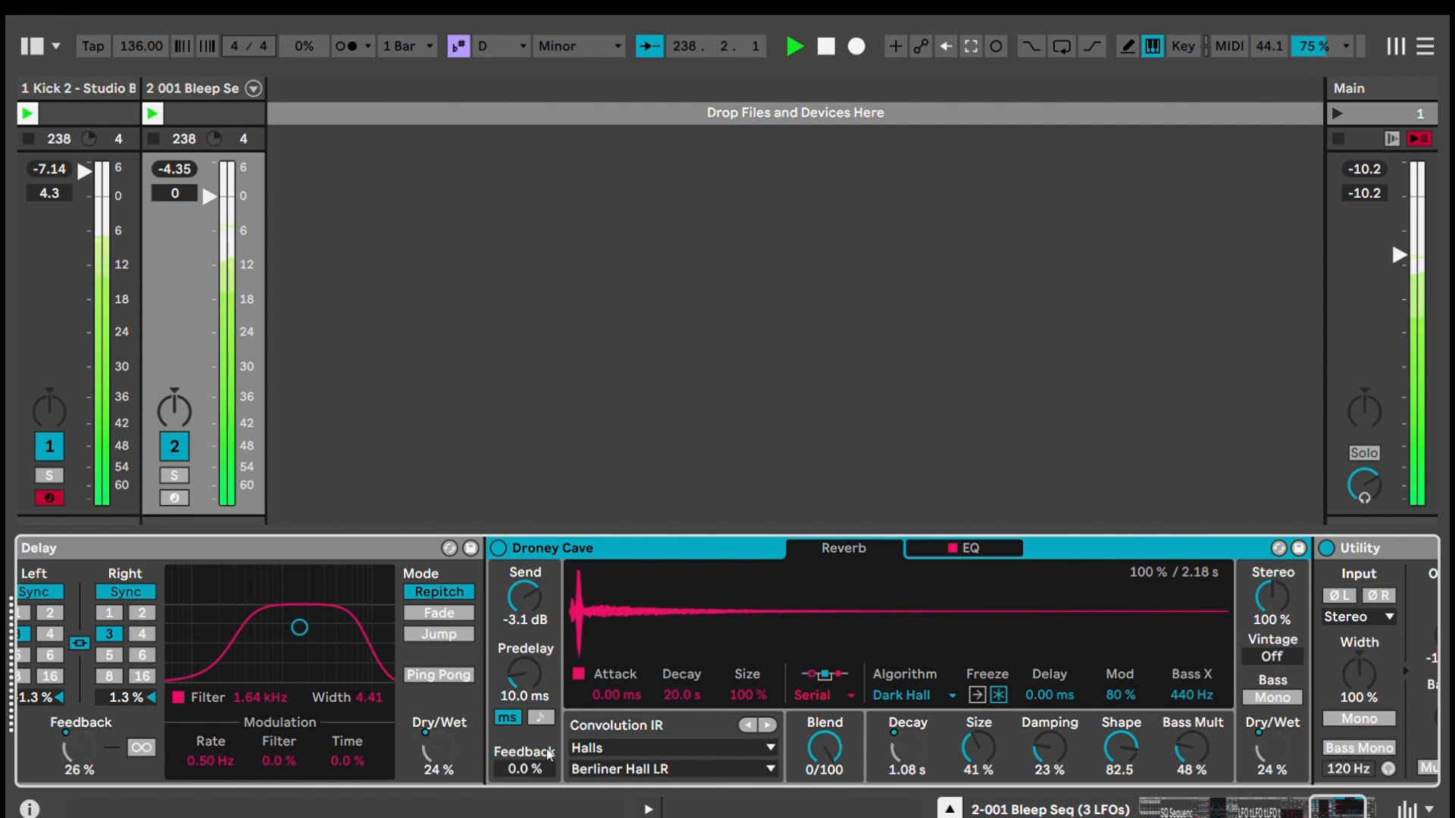
pyautogui.click(662, 735)
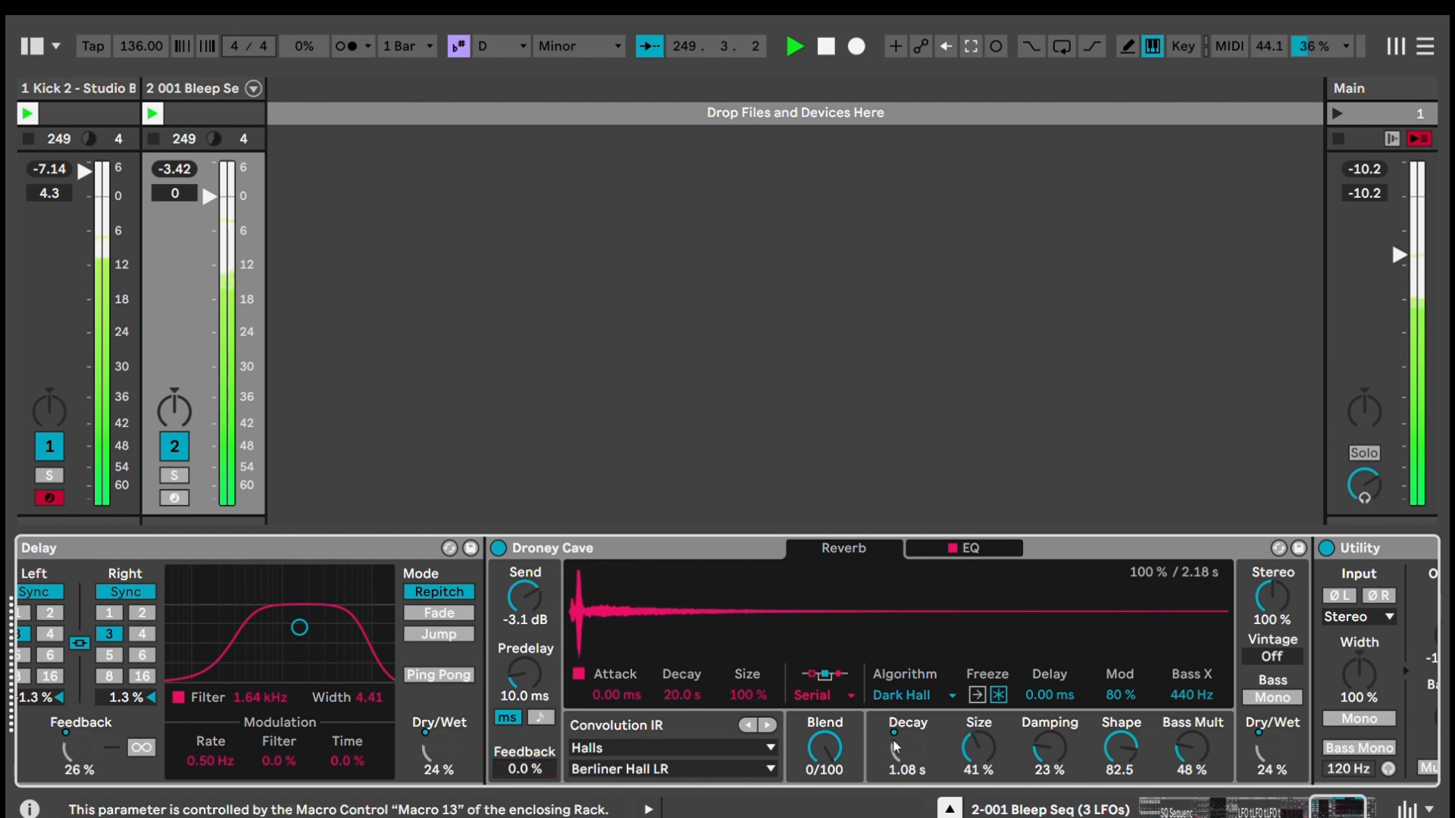
pyautogui.moveTo(1337, 807); pyautogui.dragTo(1349, 783)
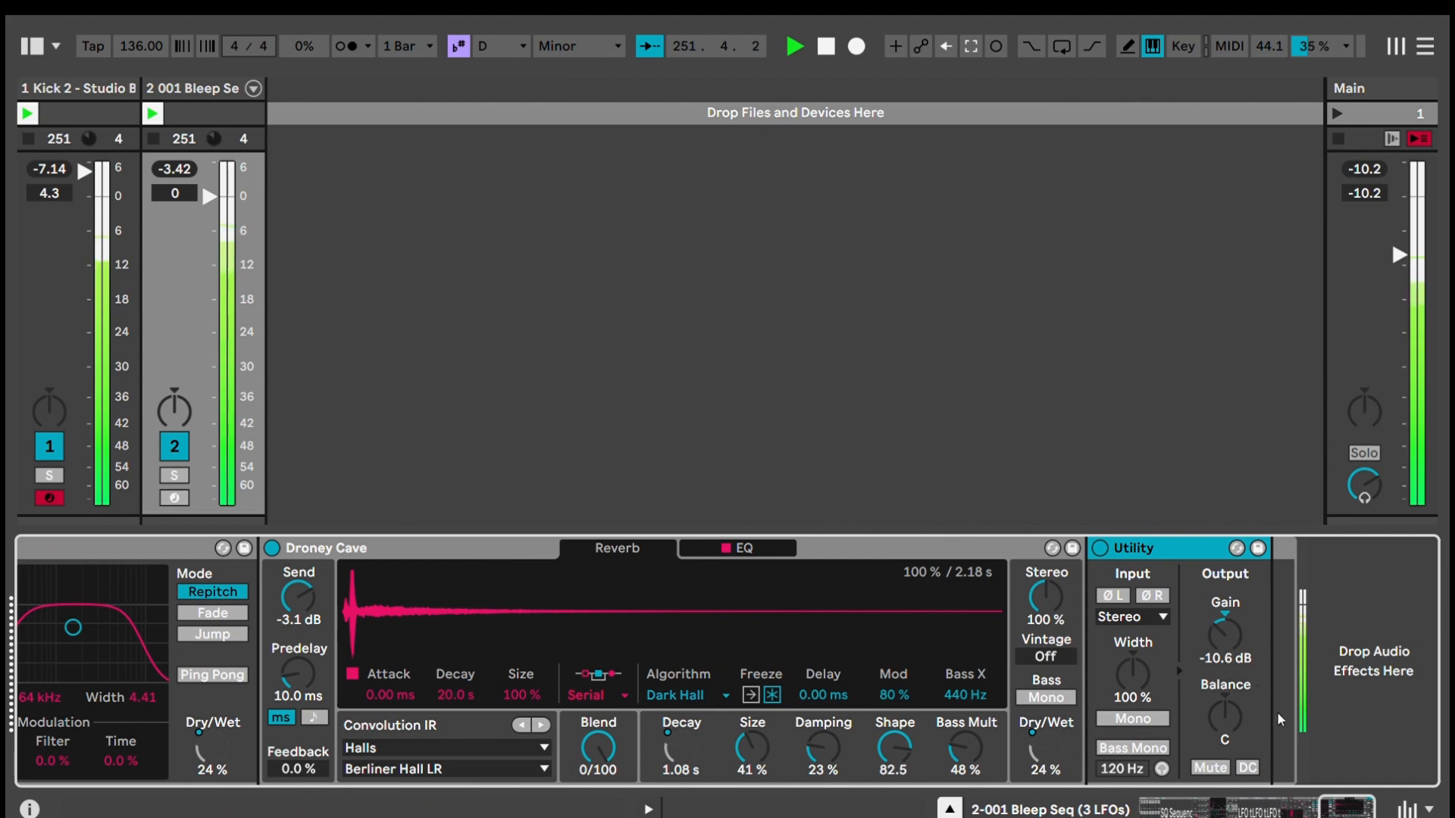
# Step: Return to the rack's macros, try a lower Time setting and reset it to 0 %
pyautogui.moveTo(1346, 806); pyautogui.dragTo(1167, 811)
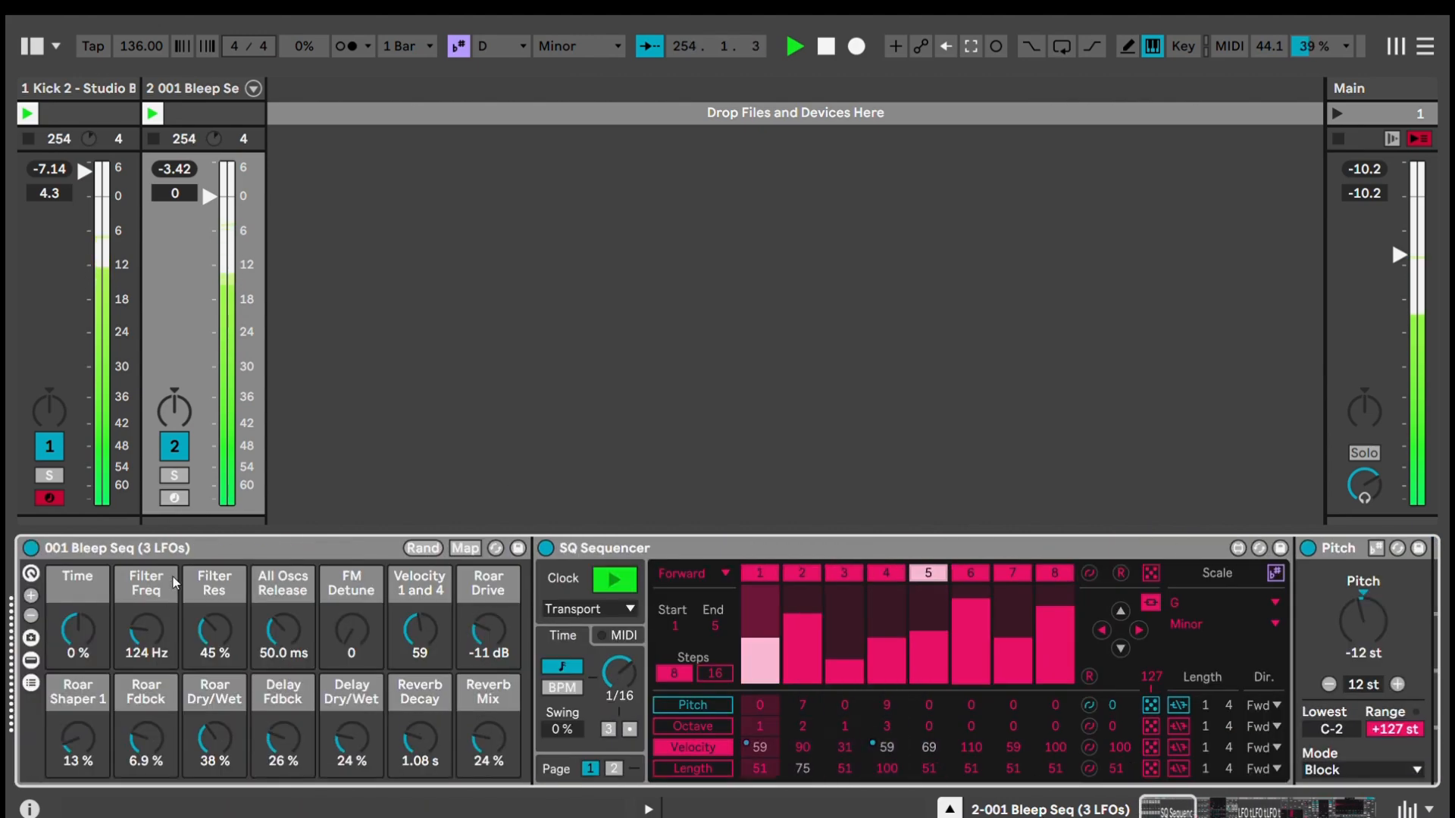
pyautogui.click(165, 546)
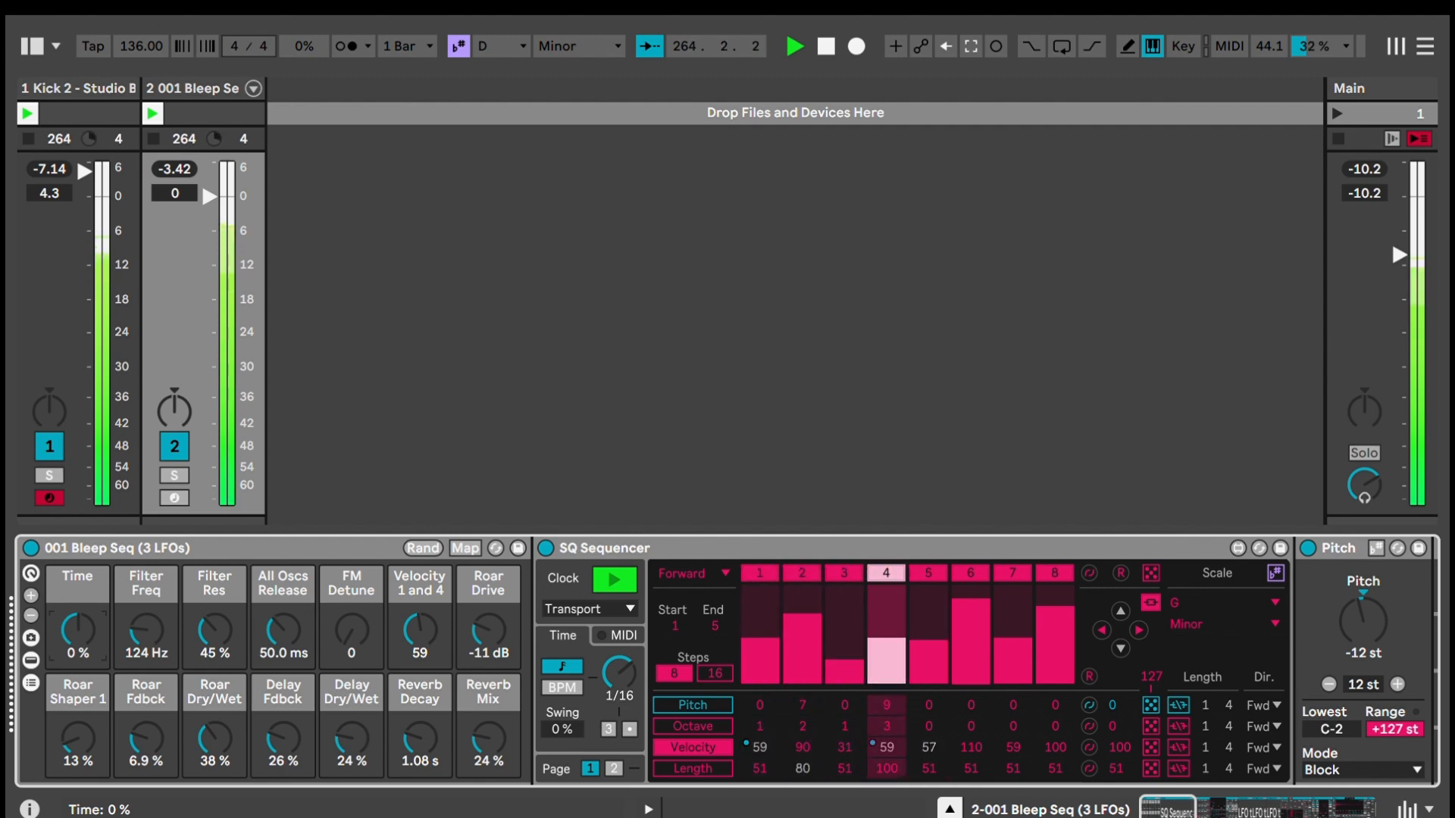
pyautogui.moveTo(78, 629); pyautogui.dragTo(90, 716)
pyautogui.doubleClick(89, 609)
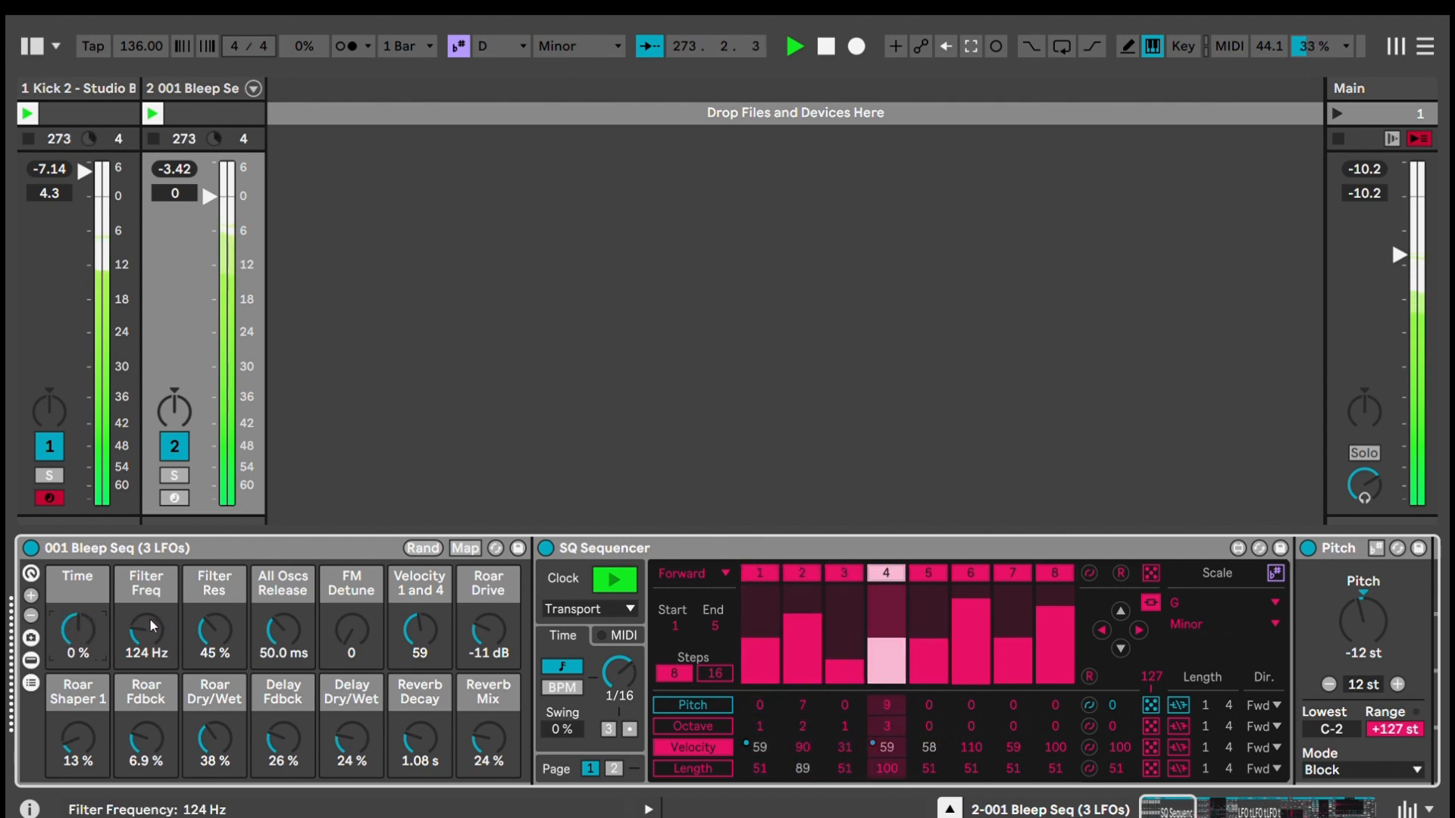
# Step: Audition the Filter Freq macro from 118 Hz up to 15.1 kHz and raise Filter Res to 115 %, leaving the frequency at 593 Hz
pyautogui.moveTo(146, 629); pyautogui.dragTo(146, 553)
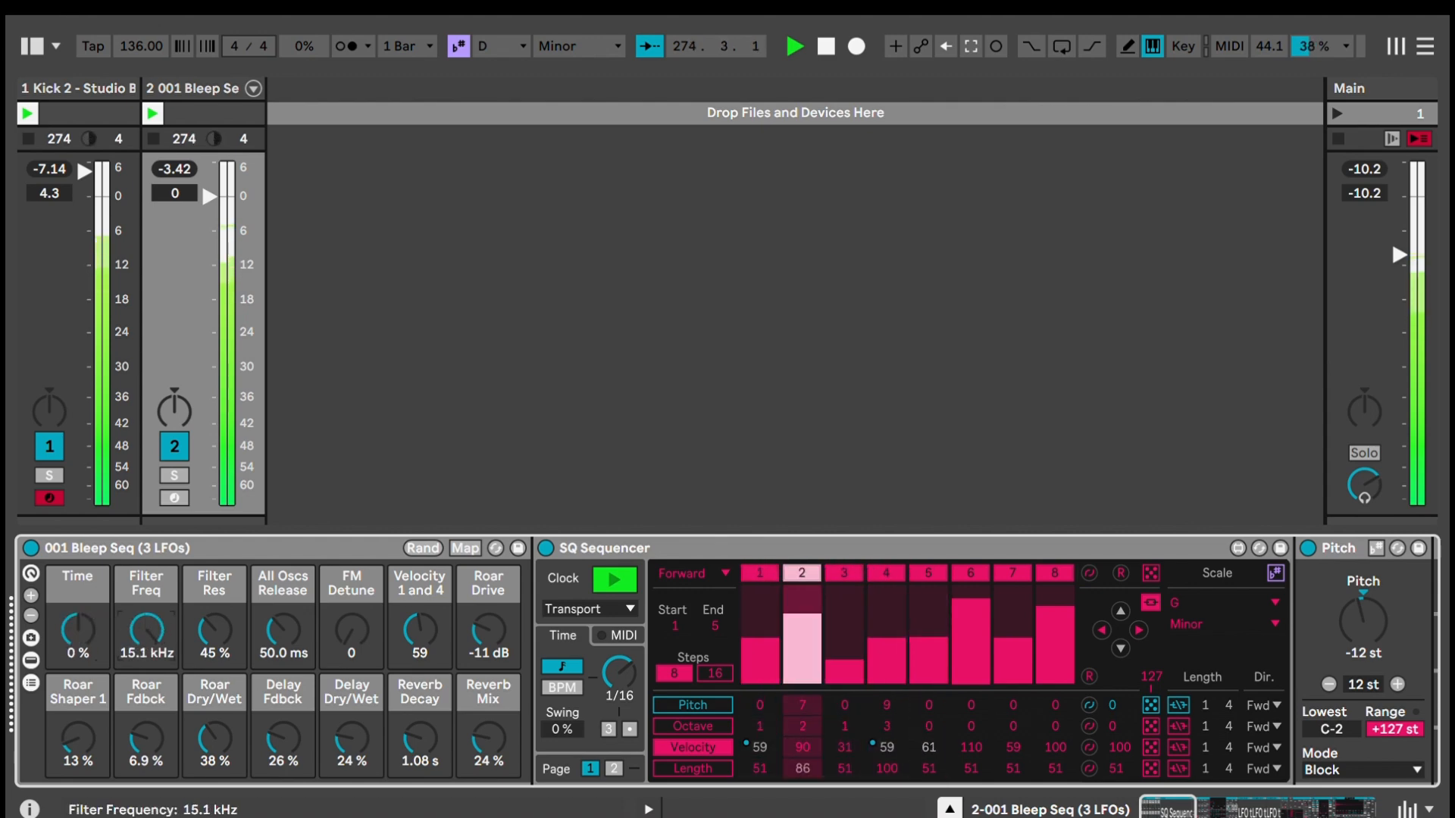
pyautogui.moveTo(146, 628); pyautogui.dragTo(146, 660)
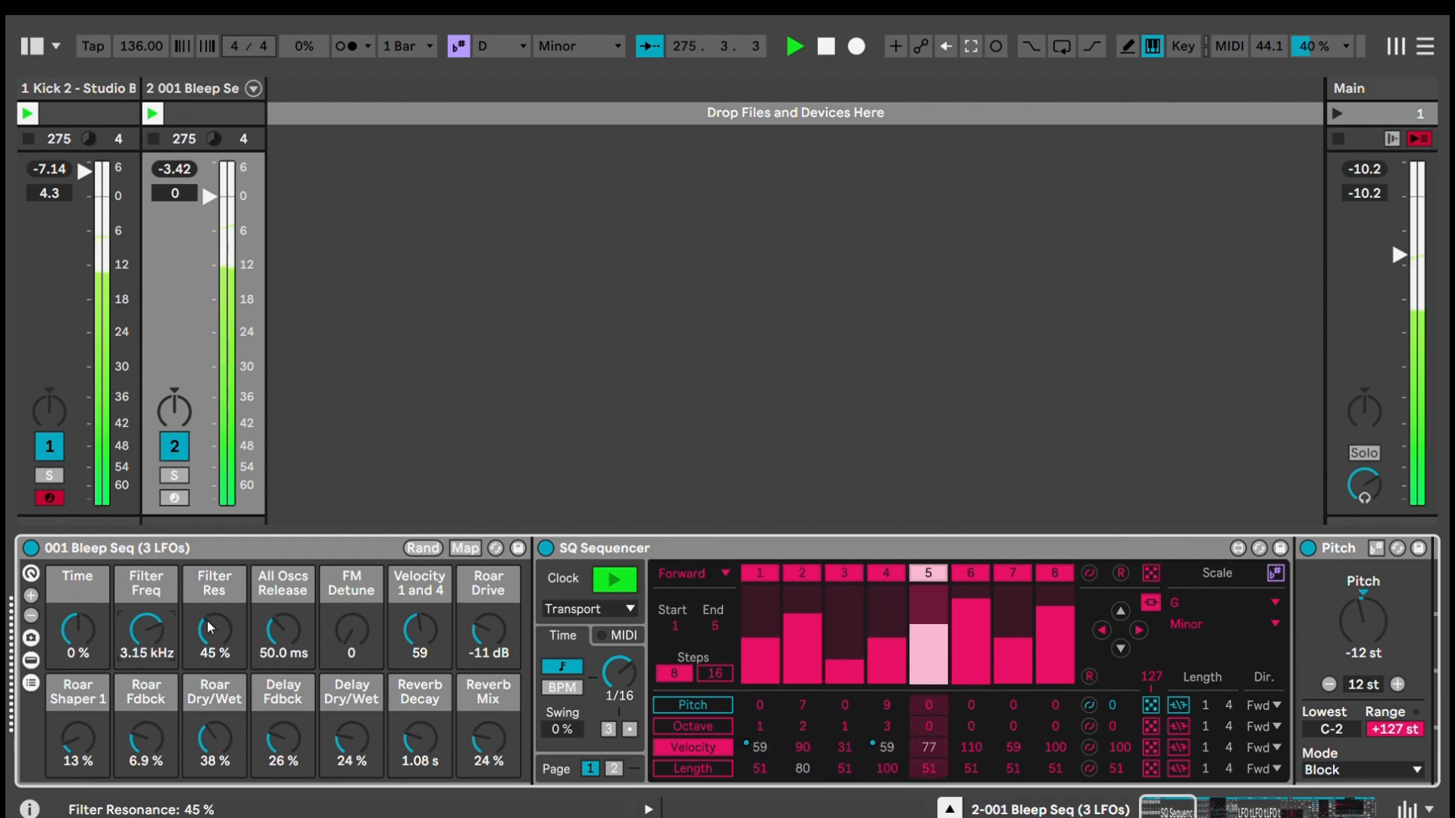
pyautogui.moveTo(215, 628); pyautogui.dragTo(214, 560)
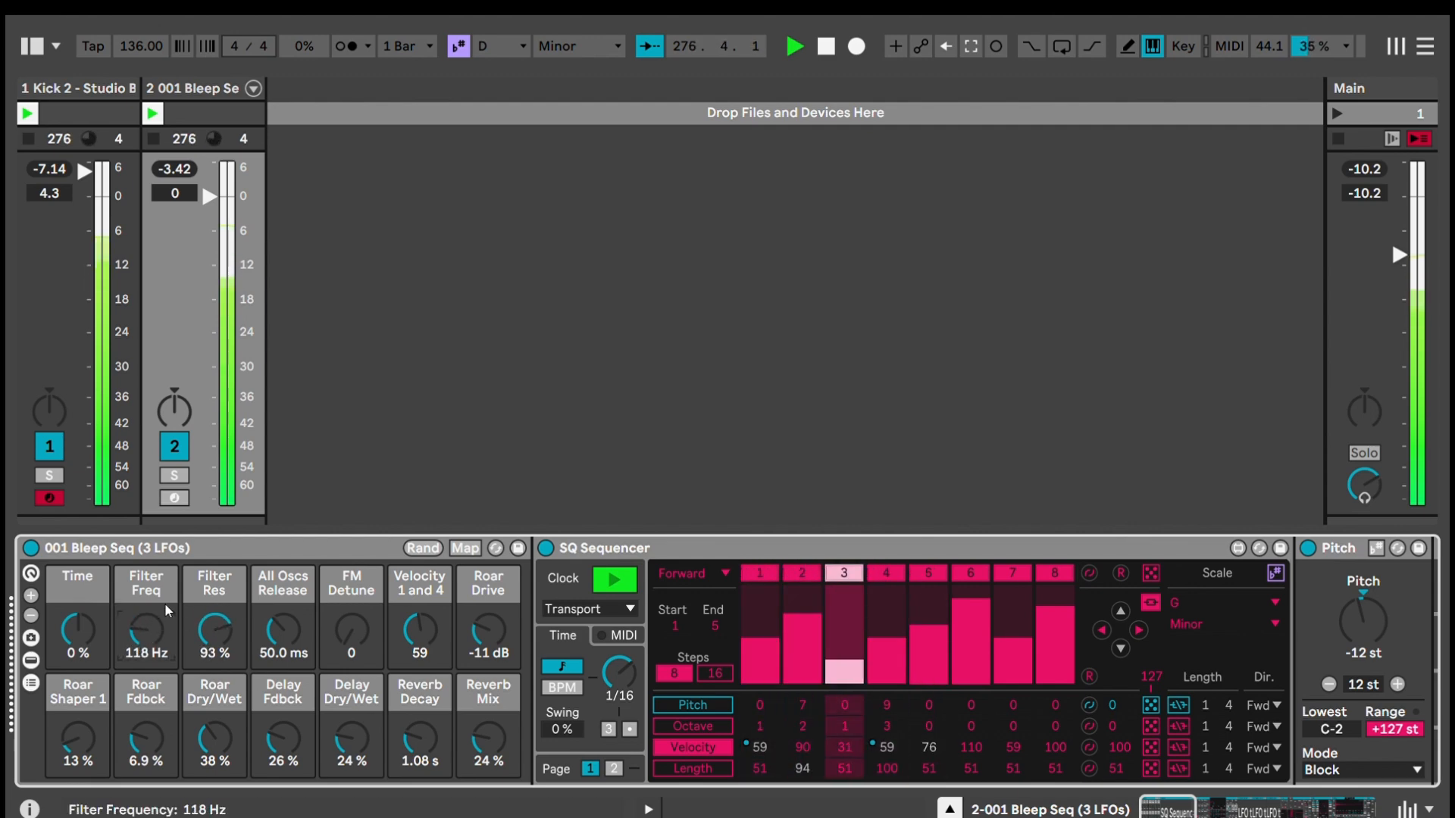
pyautogui.moveTo(214, 628); pyautogui.dragTo(146, 599)
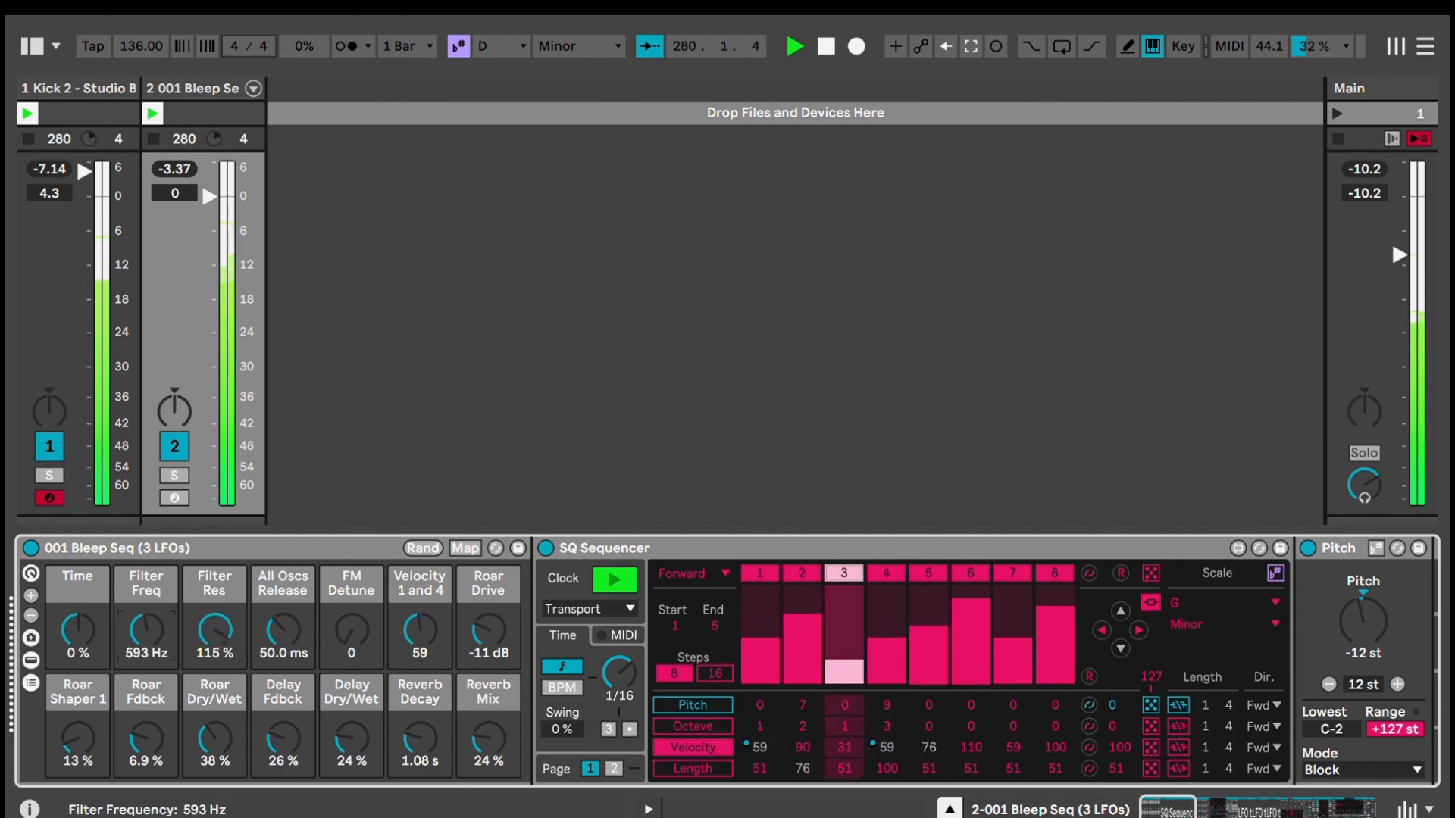
# Step: Reset the Filter Freq macro to 500 Hz and the Filter Res macro to 0.0 %
pyautogui.press('Delete')
pyautogui.click(215, 621)
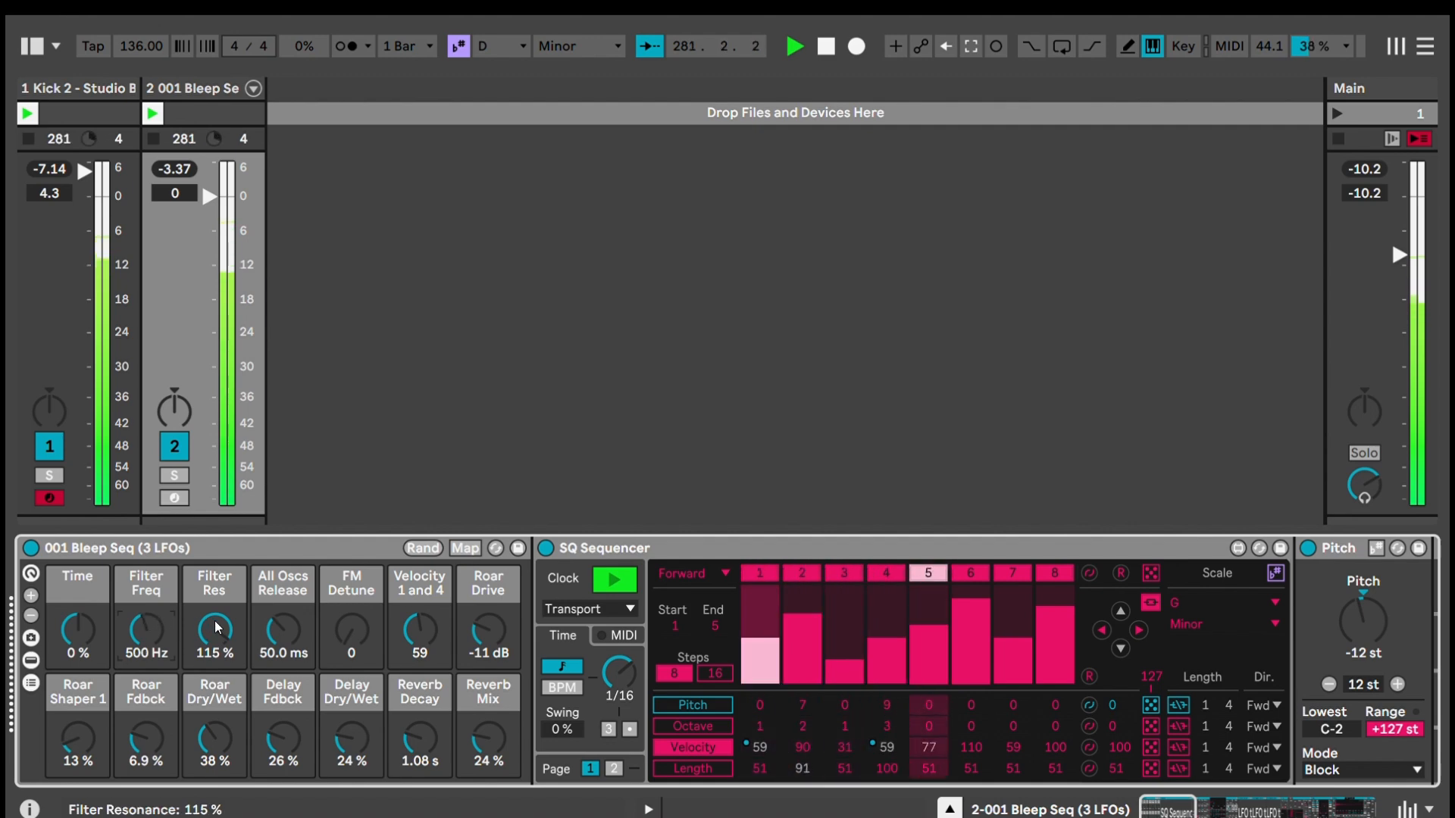
pyautogui.press('Delete')
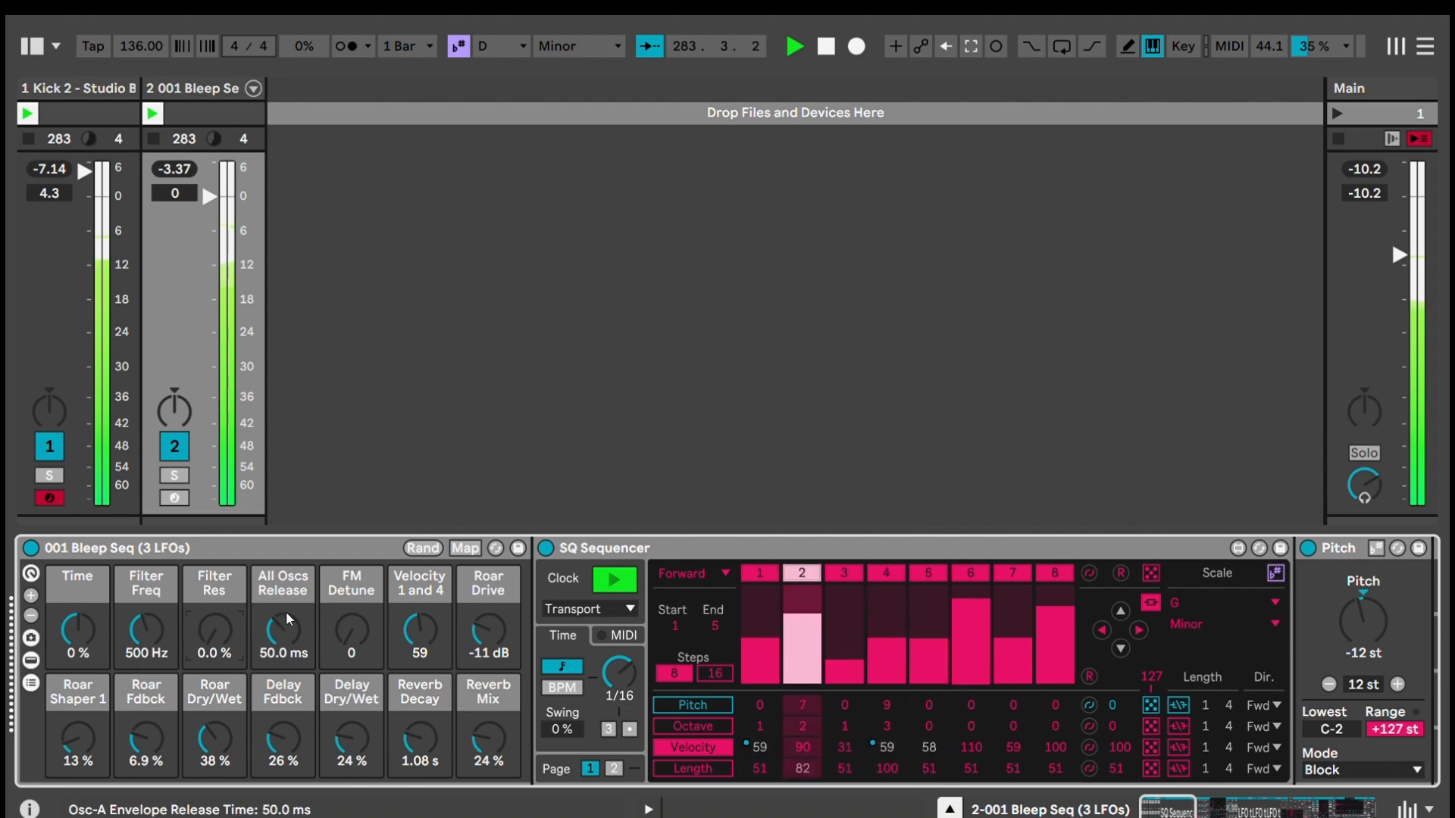
# Step: Audition Filter Freq at 4.97 kHz with All Oscs Release at 1.45 s, and bring them back to 323 Hz and 50.0 ms
pyautogui.moveTo(146, 625); pyautogui.dragTo(146, 600)
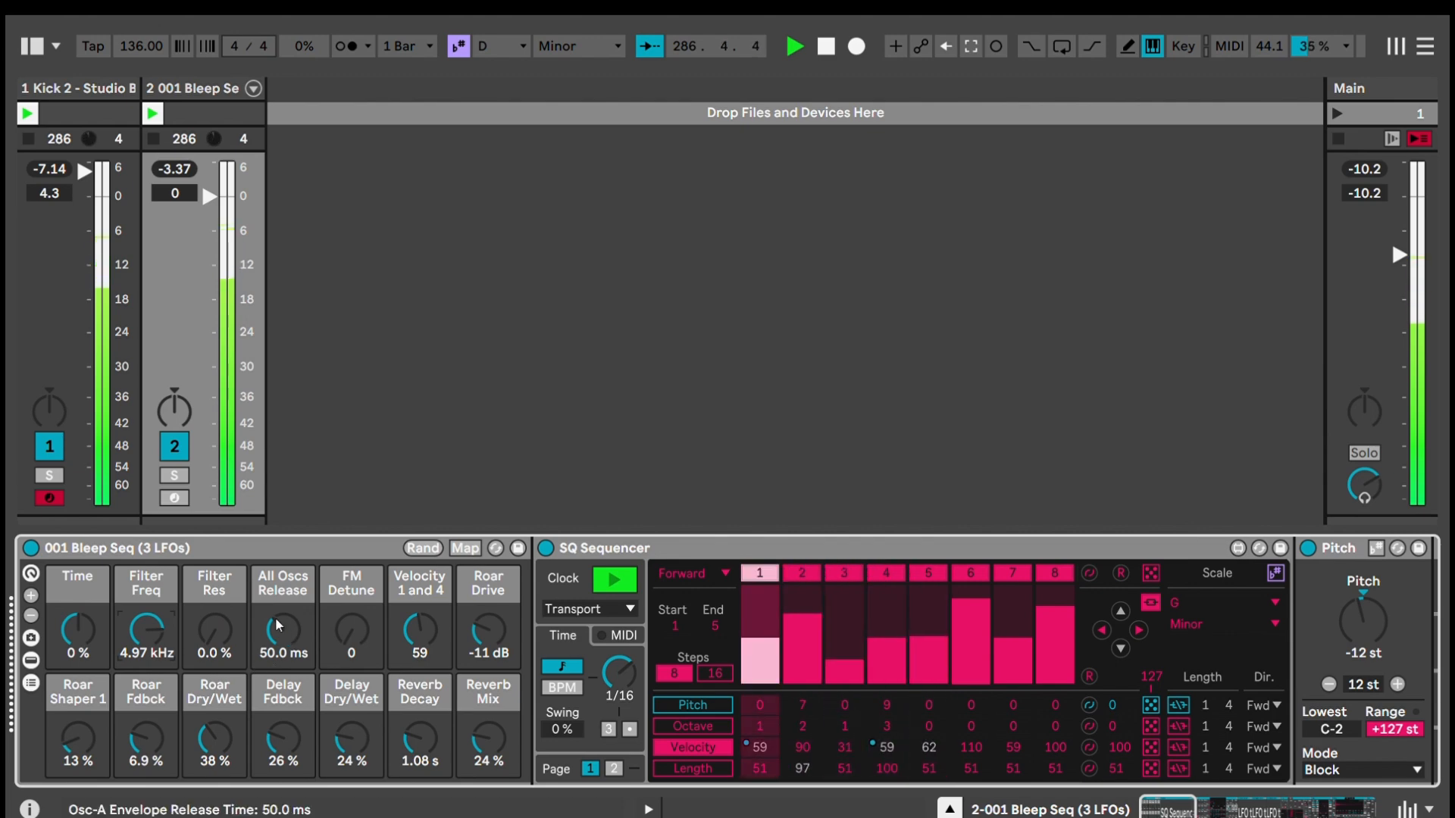
pyautogui.moveTo(283, 629); pyautogui.dragTo(282, 585)
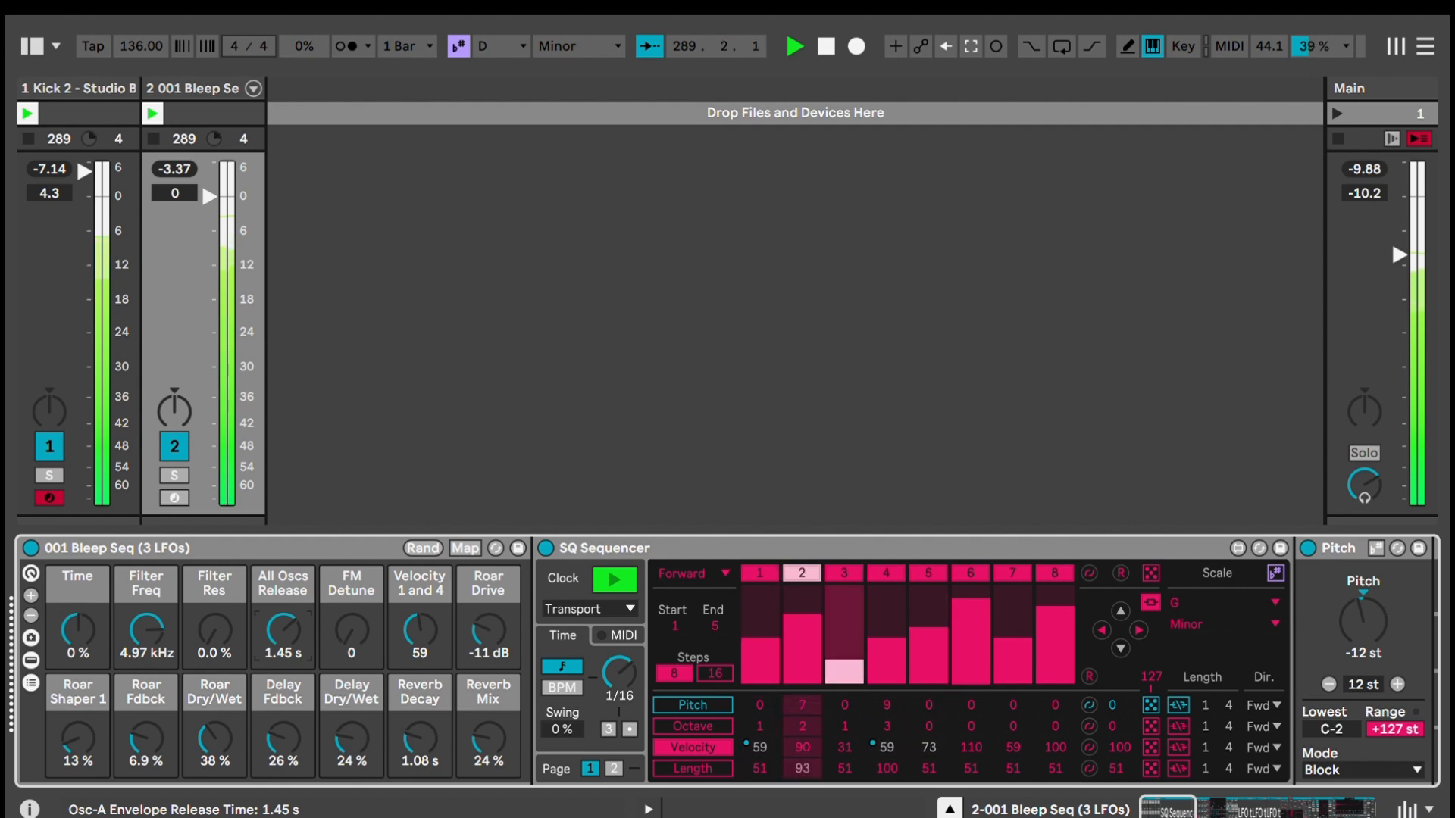
pyautogui.doubleClick(152, 617)
# Step: Examine the Fine control of Operator's oscillator D that the FM Detune macro is mapped to, and return to the macros
pyautogui.click(352, 627)
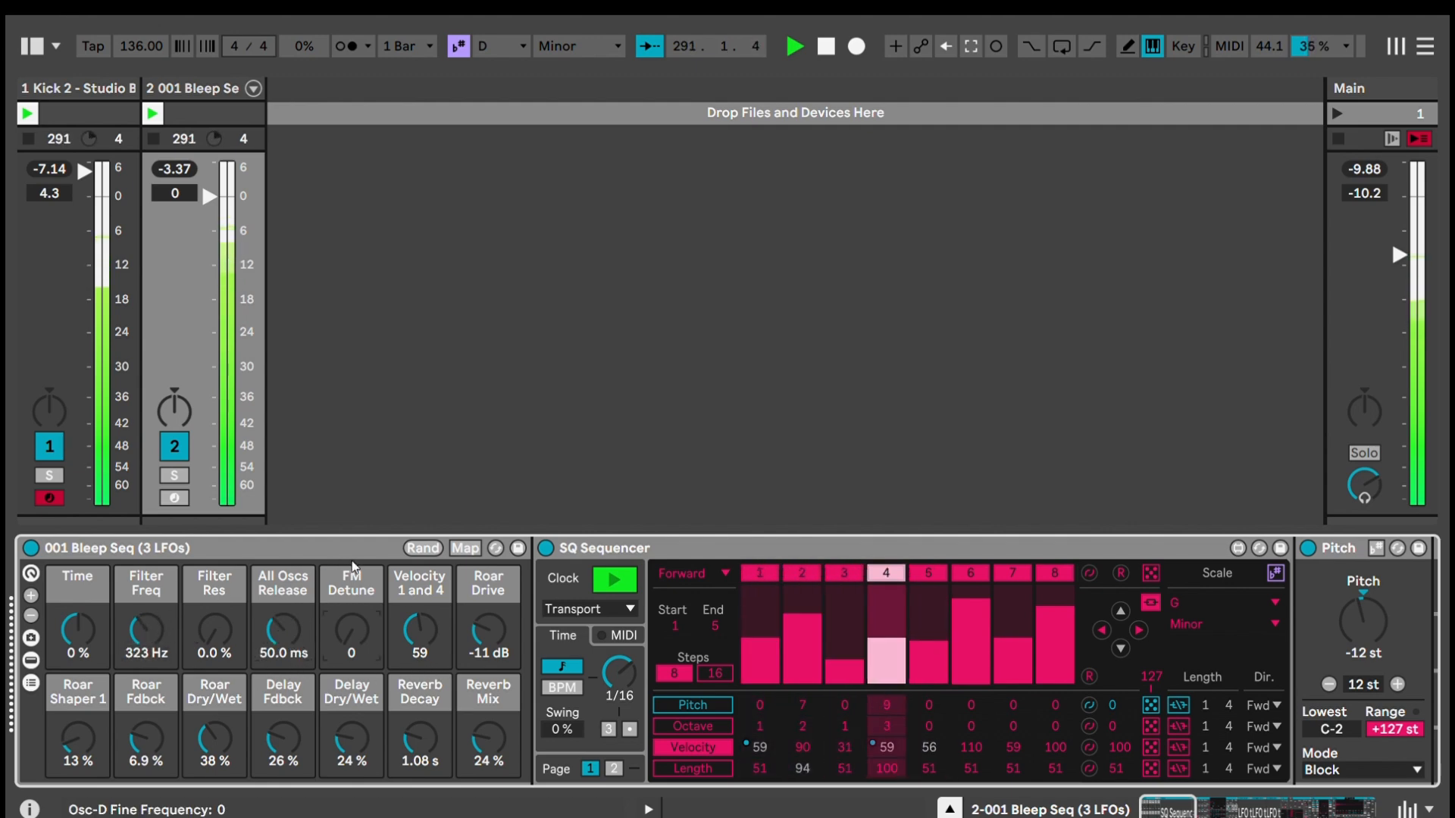
pyautogui.click(1194, 809)
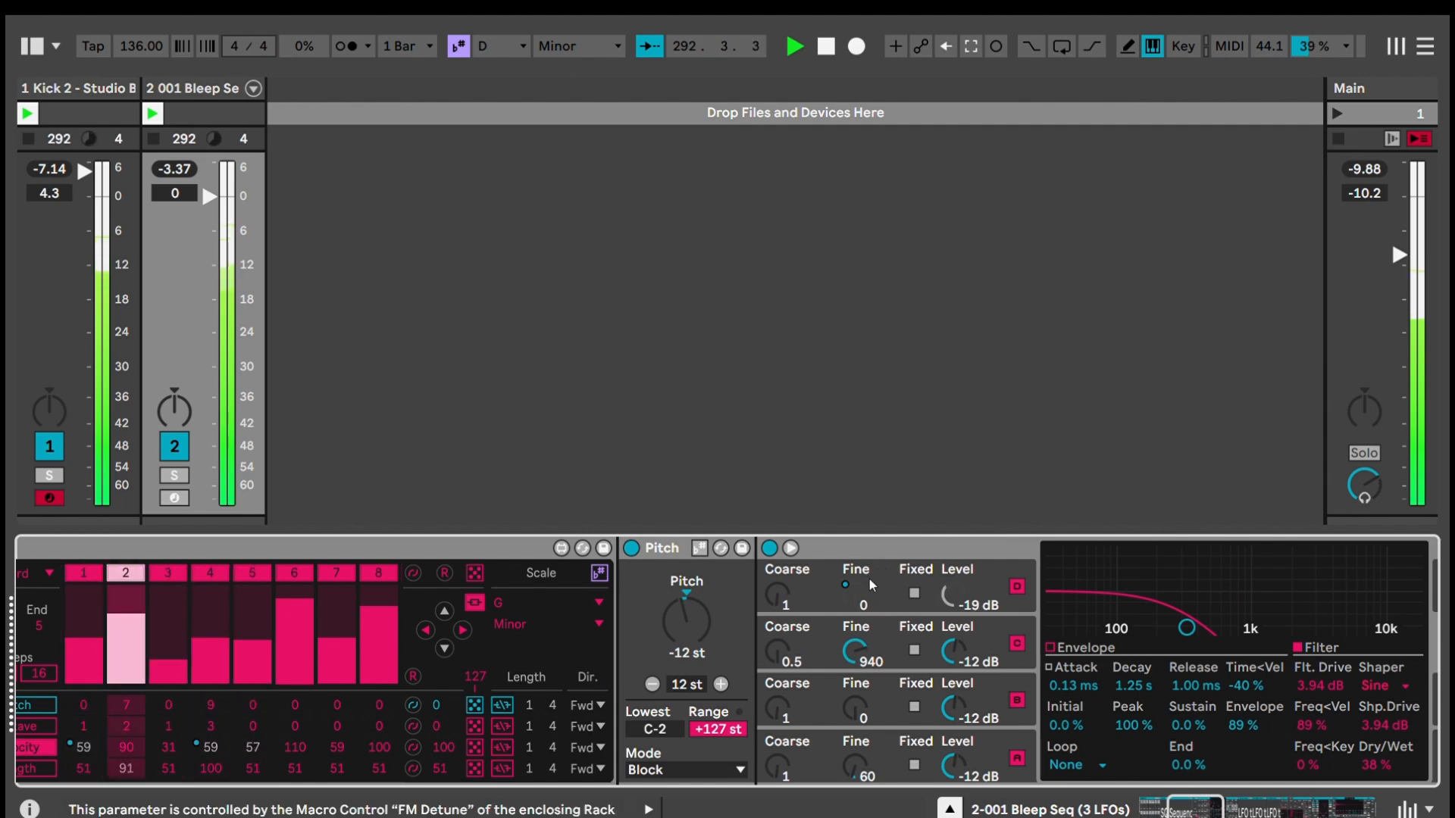
pyautogui.moveTo(1193, 807); pyautogui.dragTo(1145, 799)
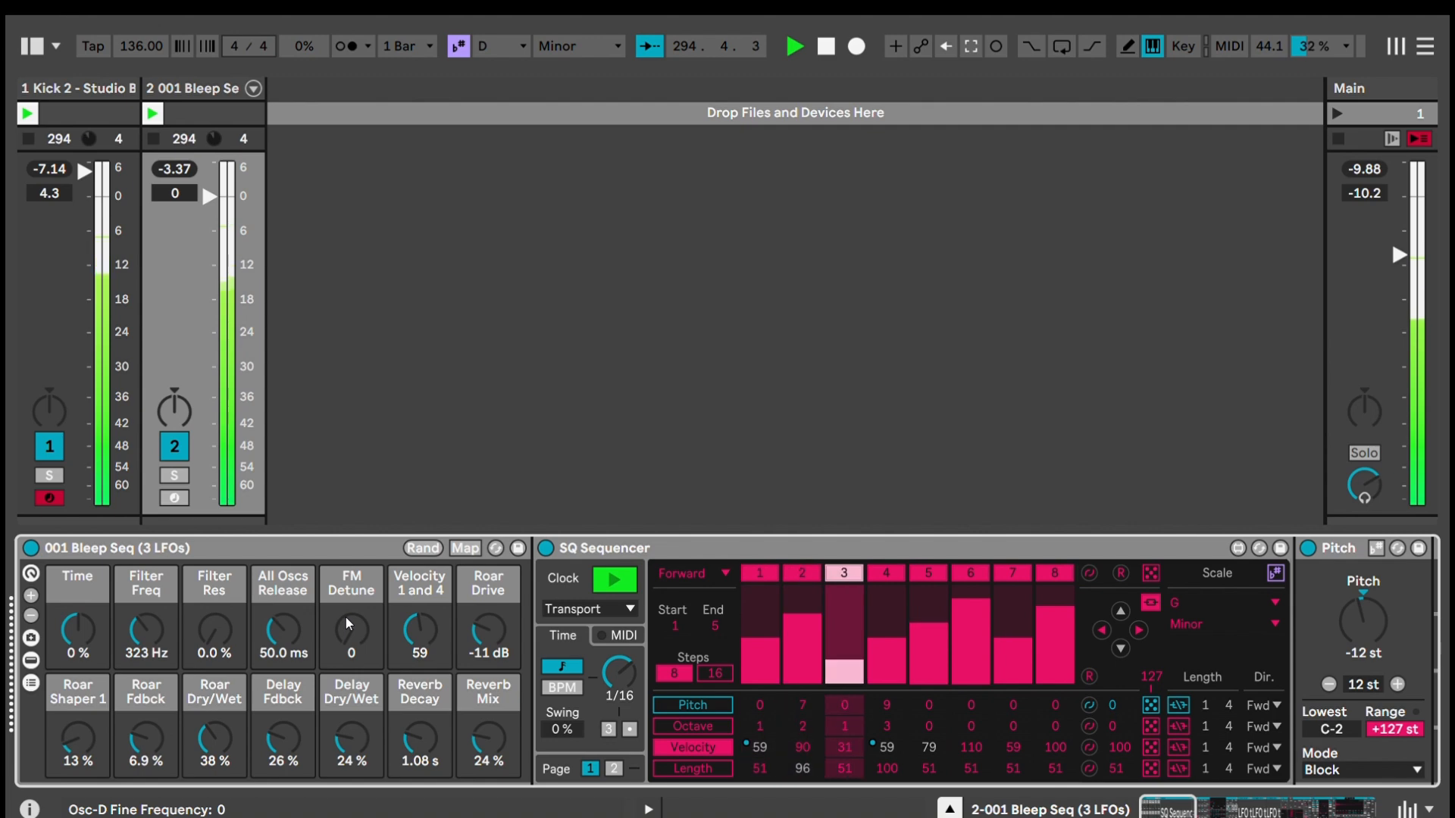
# Step: Try the FM Detune macro at 708 and 905, and reset it to 0
pyautogui.moveTo(347, 617); pyautogui.dragTo(347, 477)
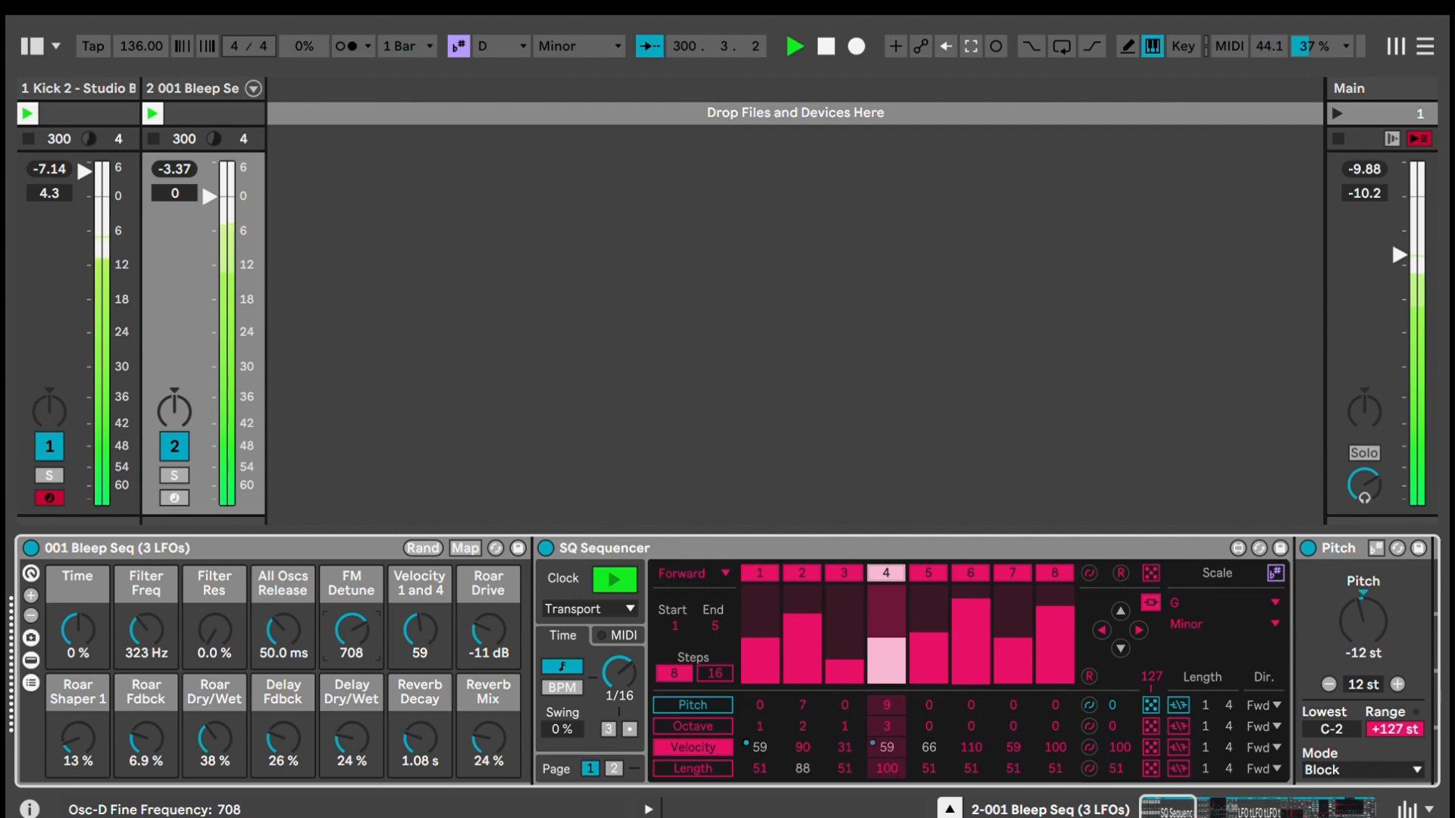
pyautogui.moveTo(349, 623); pyautogui.dragTo(349, 592)
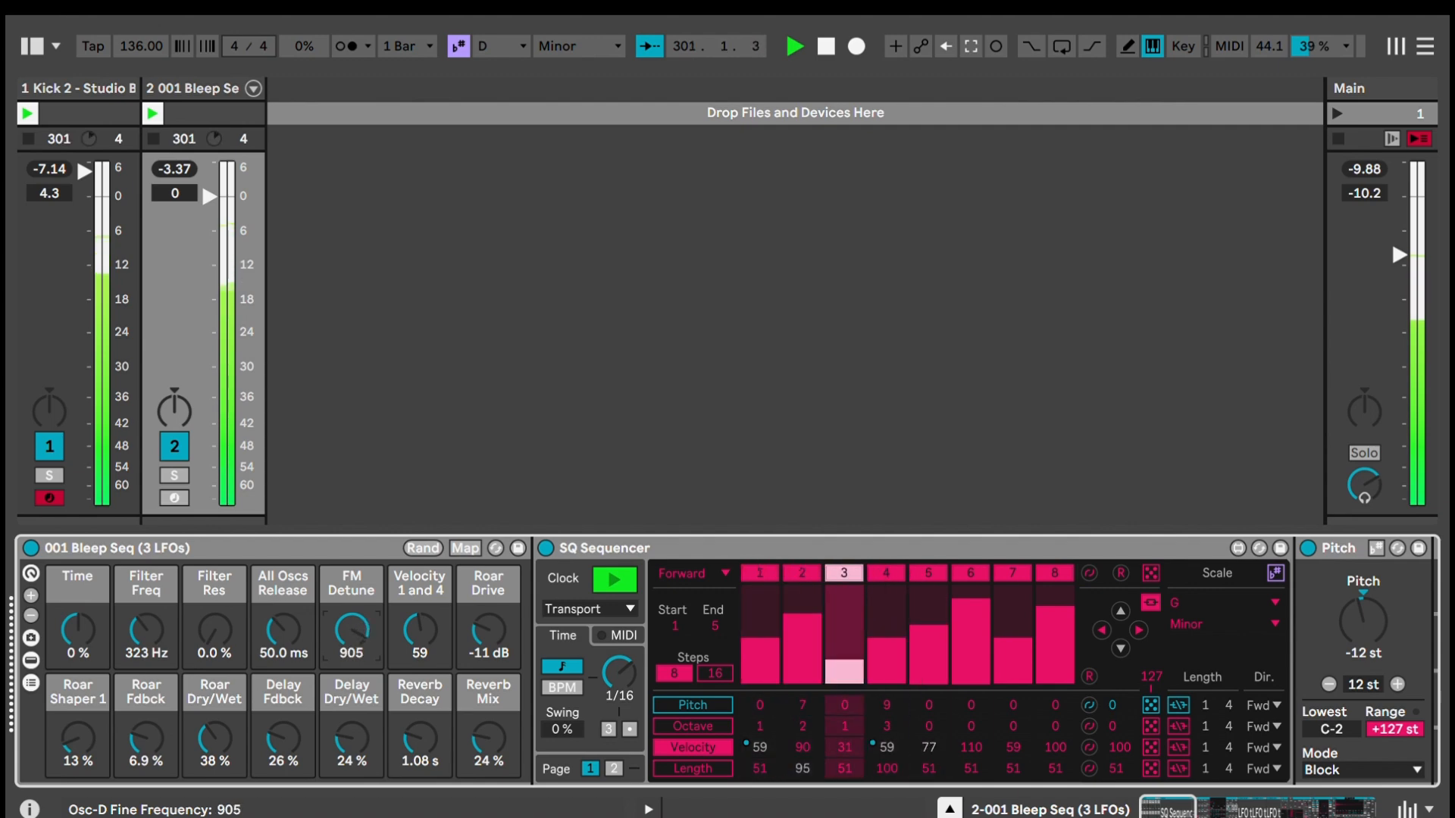
pyautogui.doubleClick(346, 622)
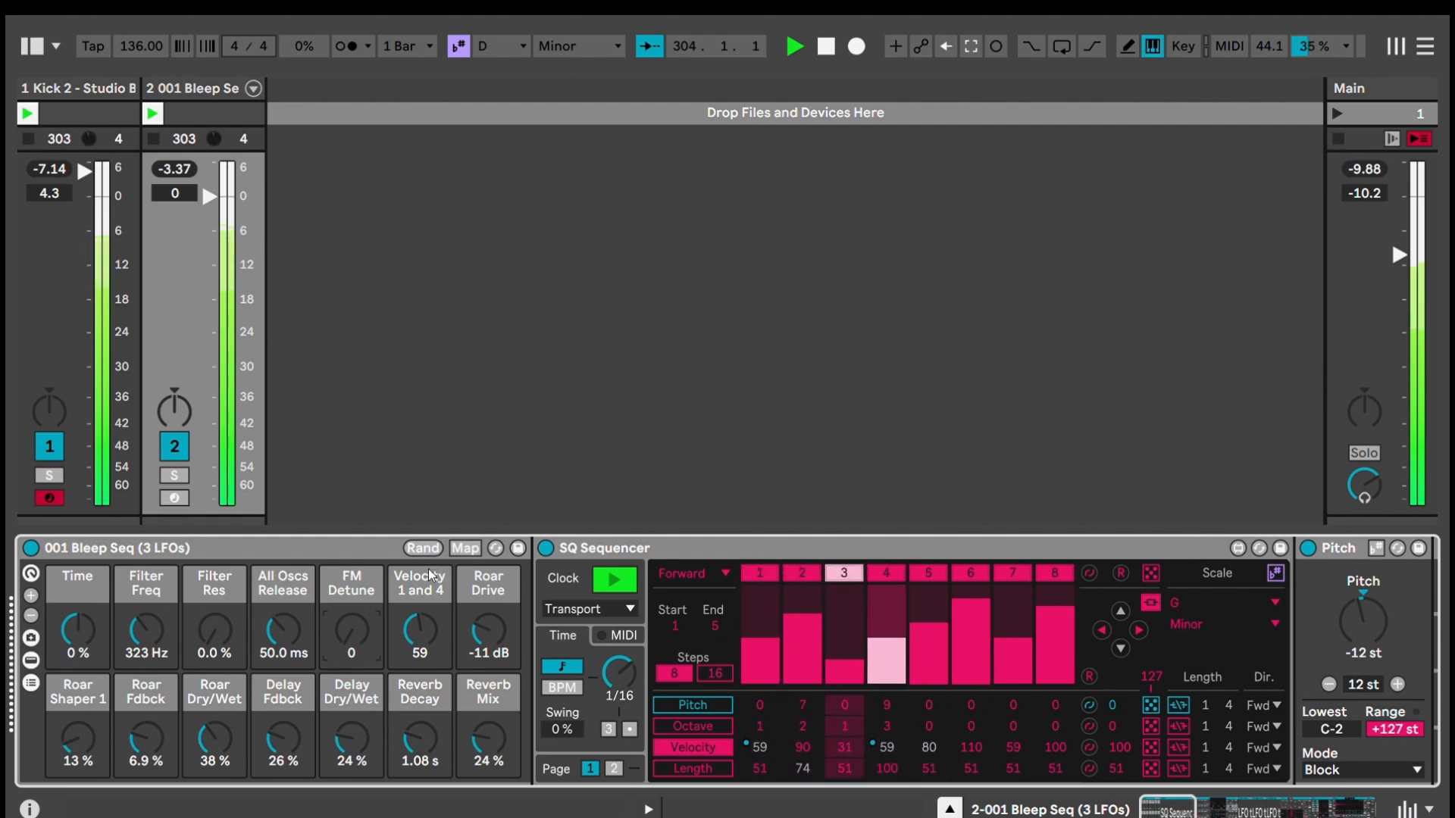
# Step: Switch sequencer steps 1 and 4 off and back on, and audition the Velocity 1 and 4 macro, returning it to 59
pyautogui.click(758, 568)
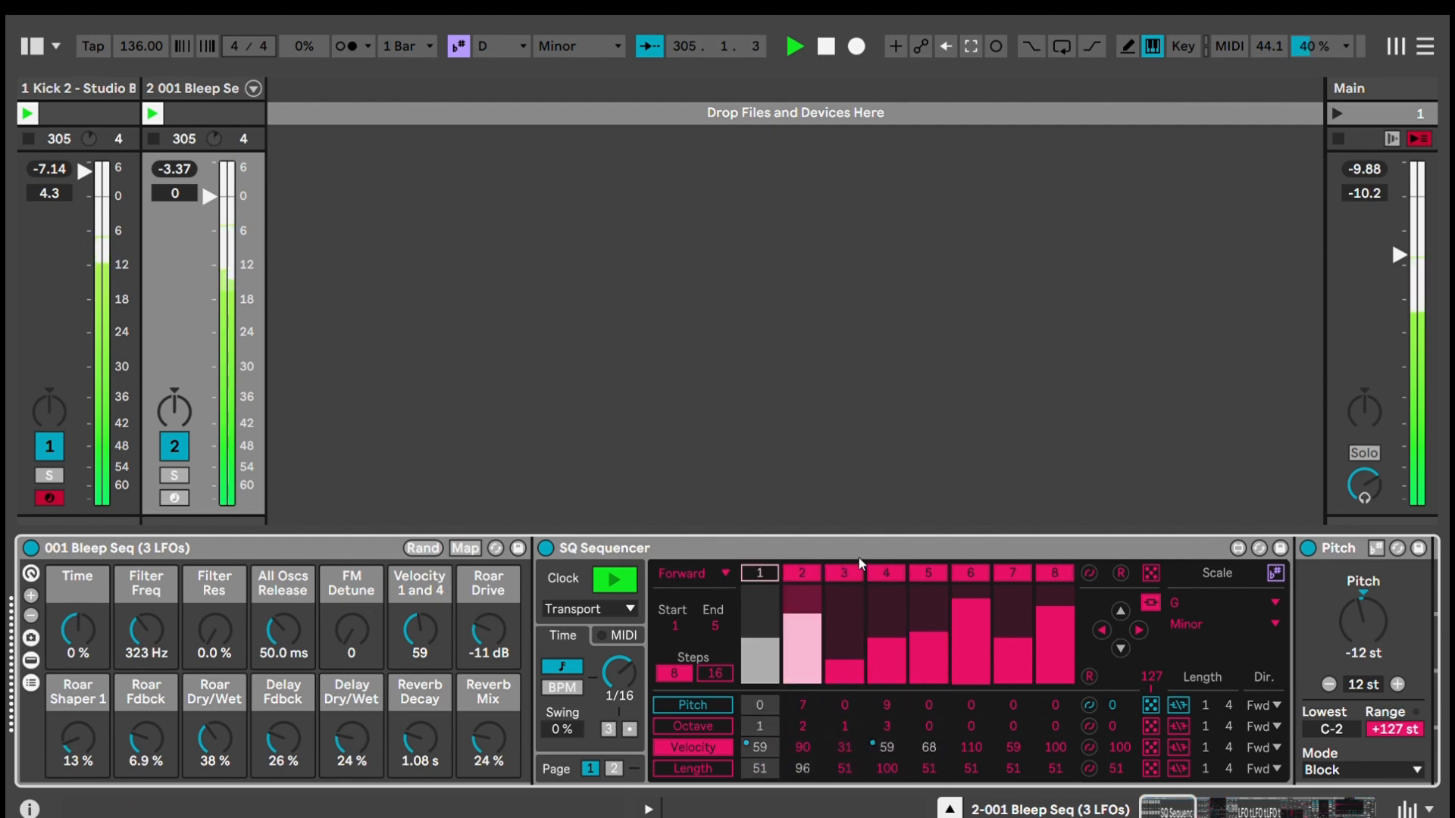
pyautogui.click(756, 569)
pyautogui.click(886, 570)
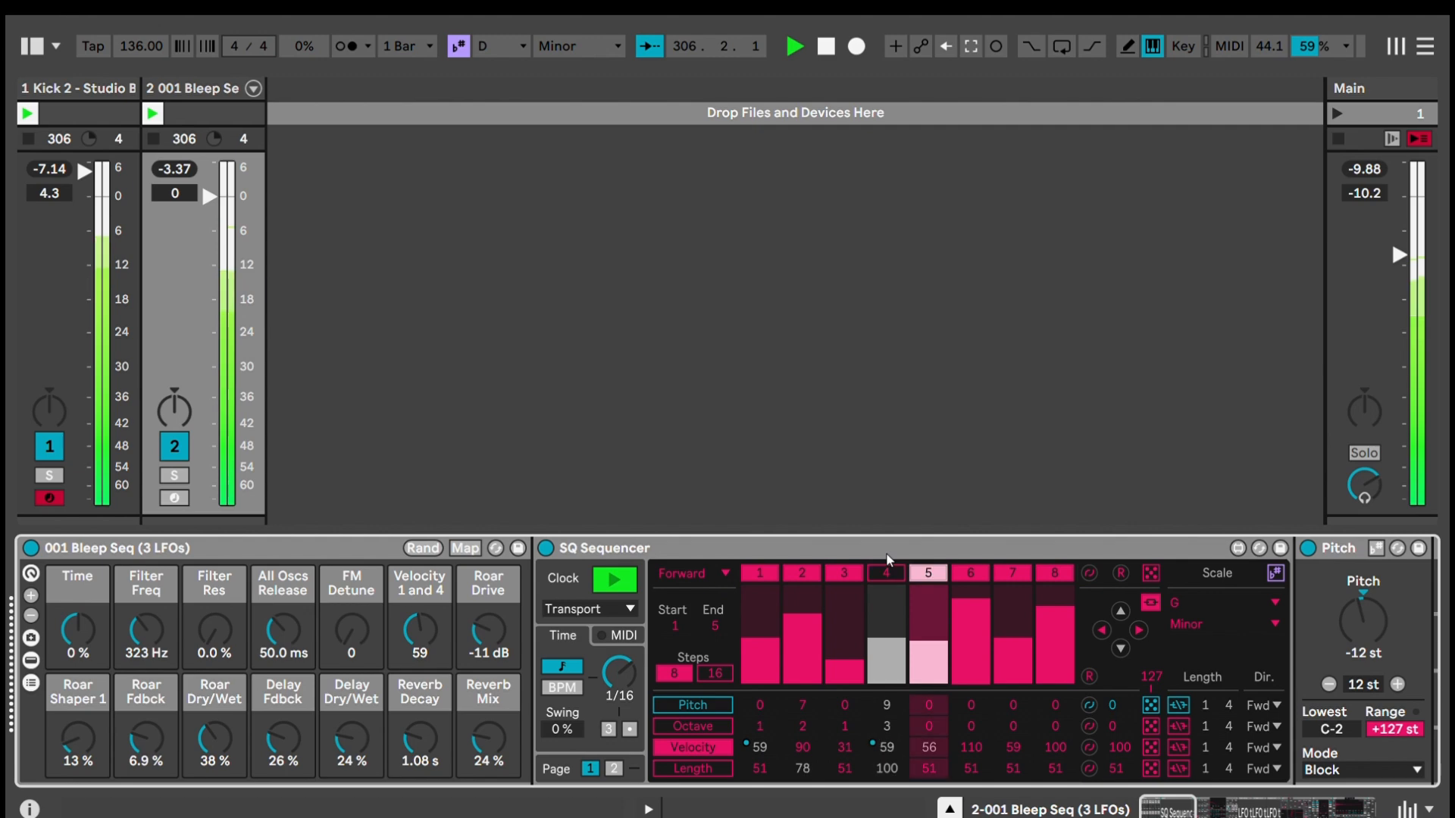
pyautogui.click(886, 573)
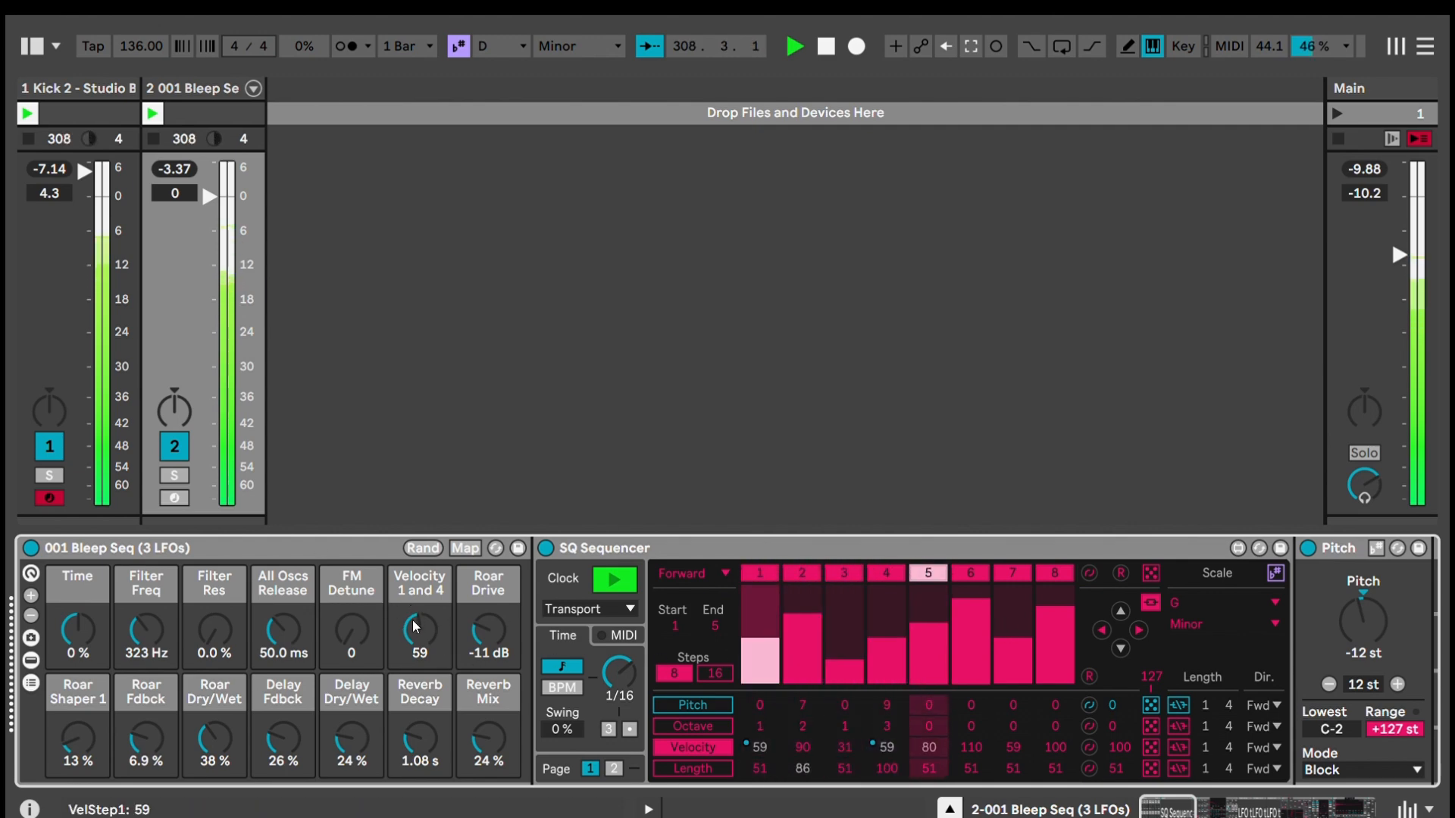
pyautogui.moveTo(415, 626)
pyautogui.mouseDown()
pyautogui.moveTo(415, 583)
pyautogui.moveTo(416, 647)
pyautogui.moveTo(415, 626)
pyautogui.mouseUp()
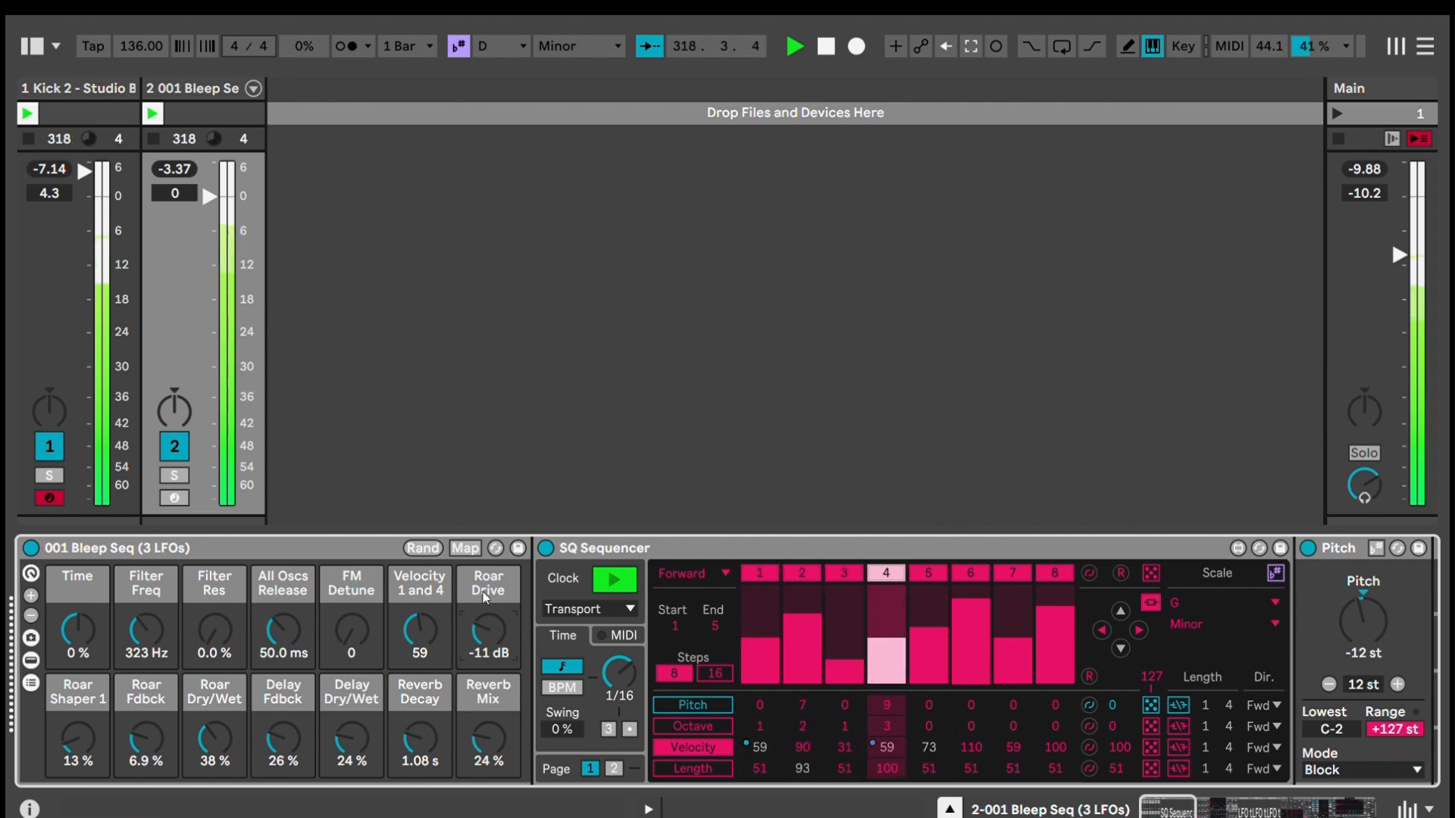
# Step: Try Roar Drive at -0.6 dB and 2.1 dB with Roar Shaper 1 at 61 %
pyautogui.moveTo(483, 593); pyautogui.dragTo(484, 517)
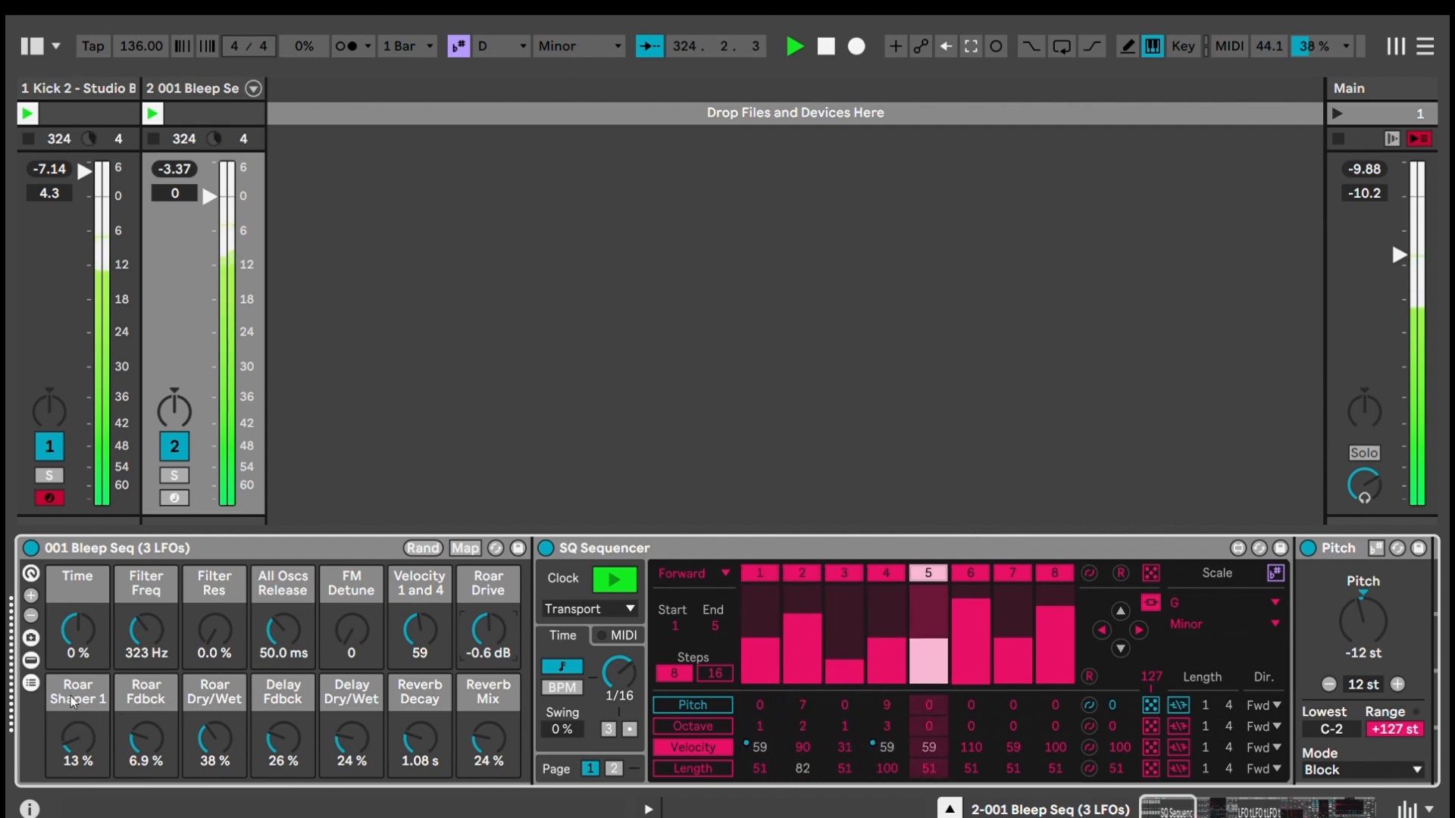
pyautogui.moveTo(75, 734); pyautogui.dragTo(75, 693)
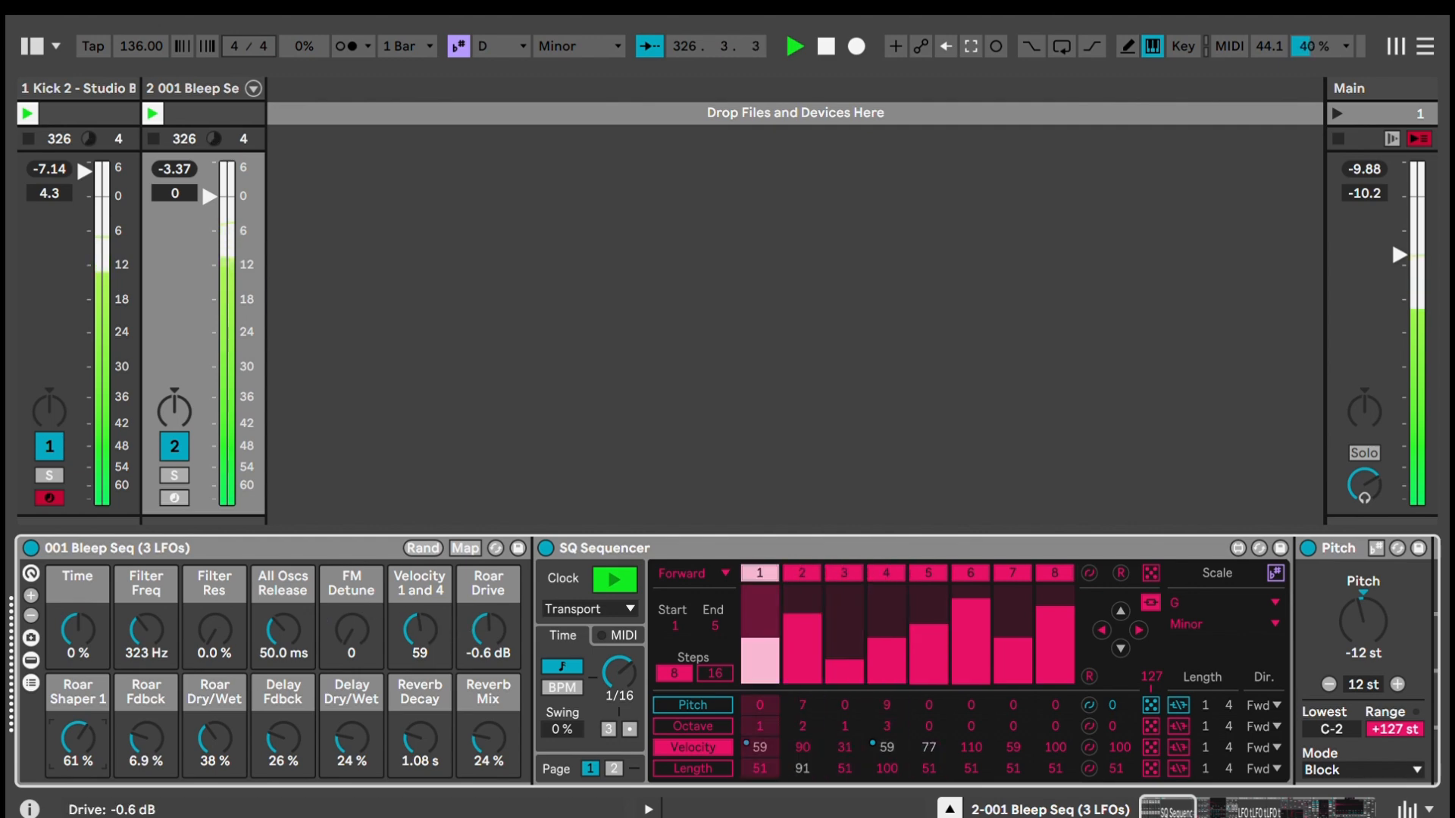
pyautogui.moveTo(489, 629); pyautogui.dragTo(488, 620)
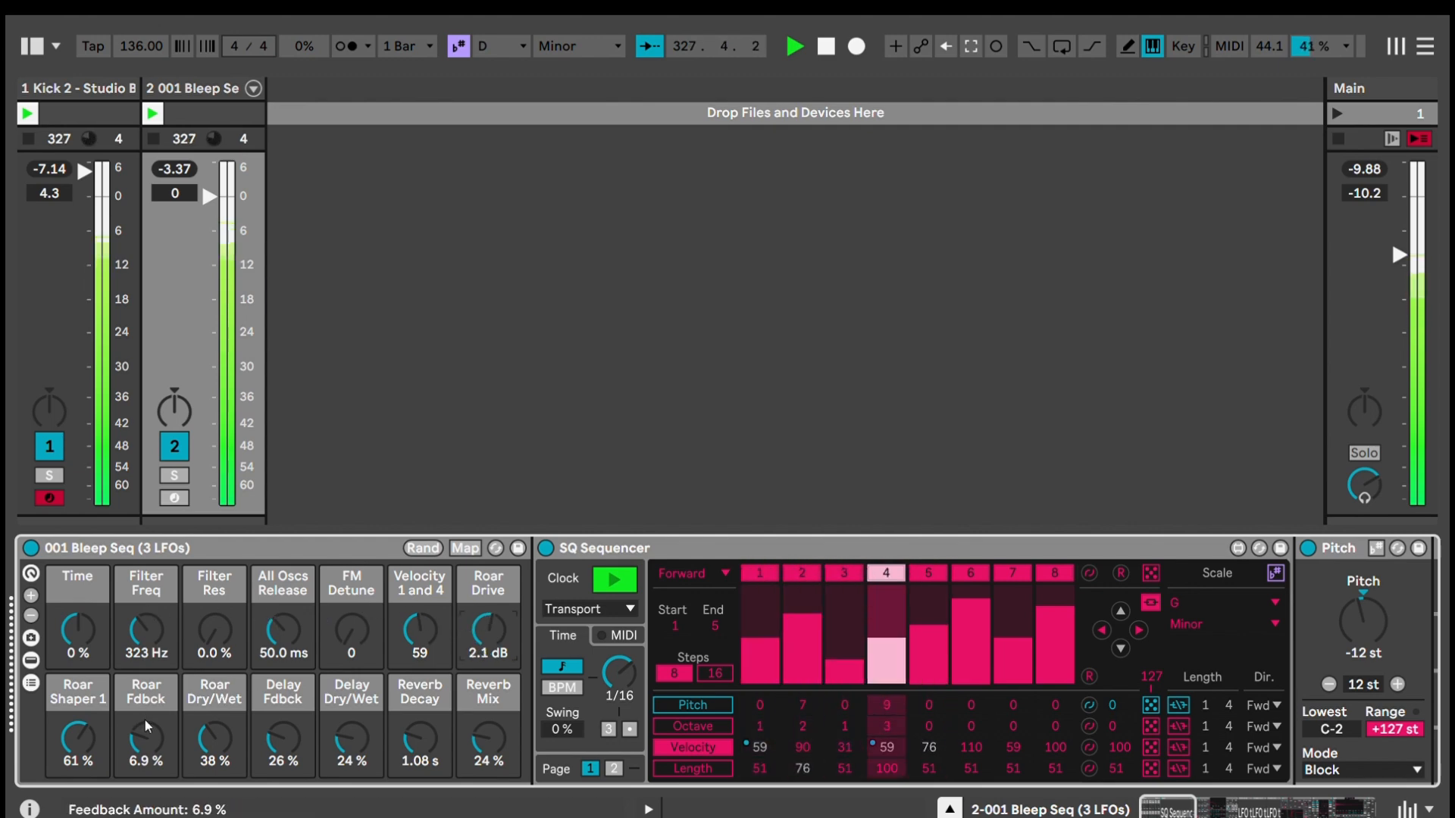
# Step: Try Roar Fdbck at 27 % and 100 %, and settle on 5.2 % with Roar Drive at -8.9 dB and Roar Shaper 1 at 46 %
pyautogui.moveTo(152, 720); pyautogui.dragTo(152, 719)
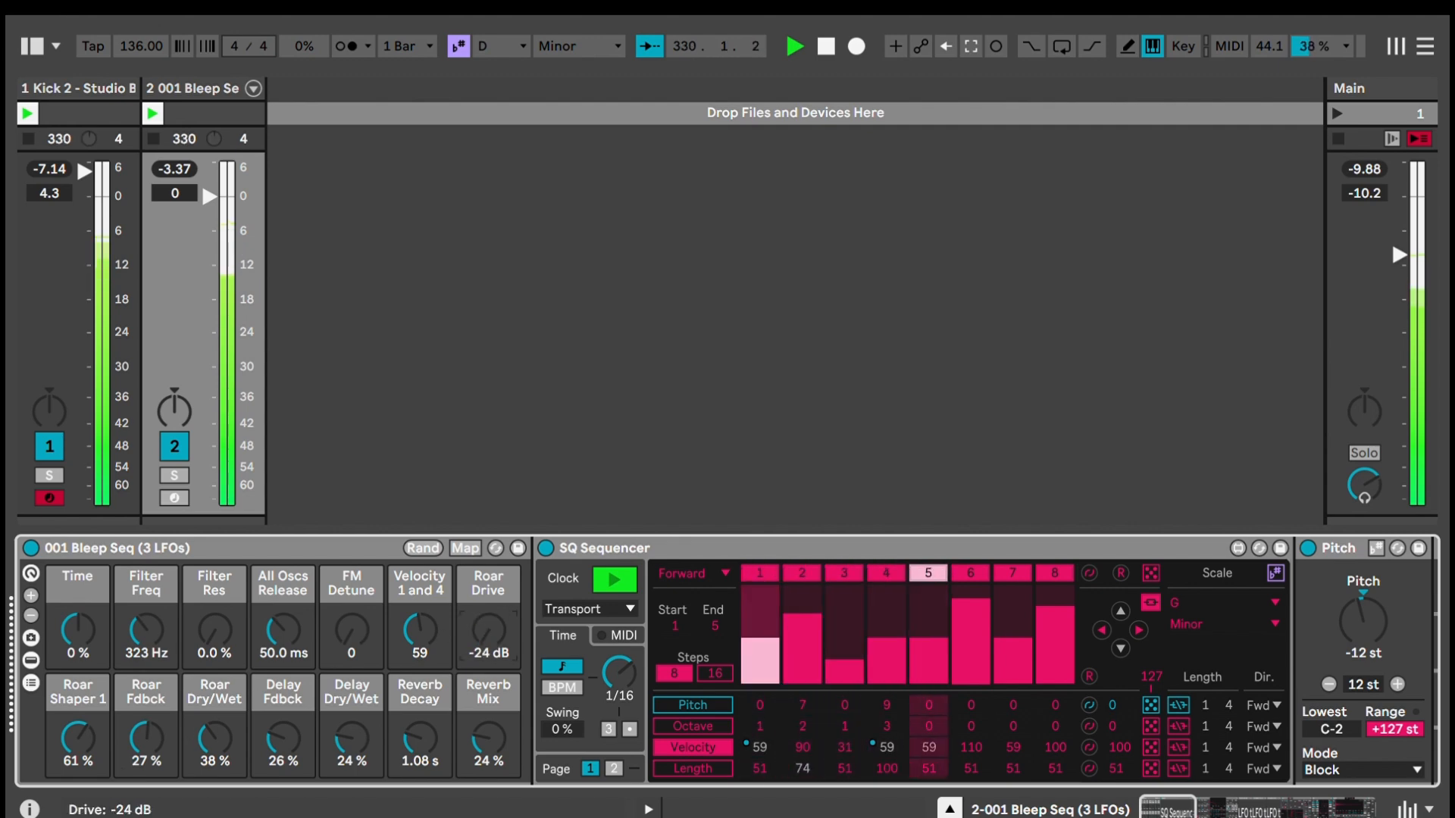
pyautogui.moveTo(489, 629); pyautogui.dragTo(489, 580)
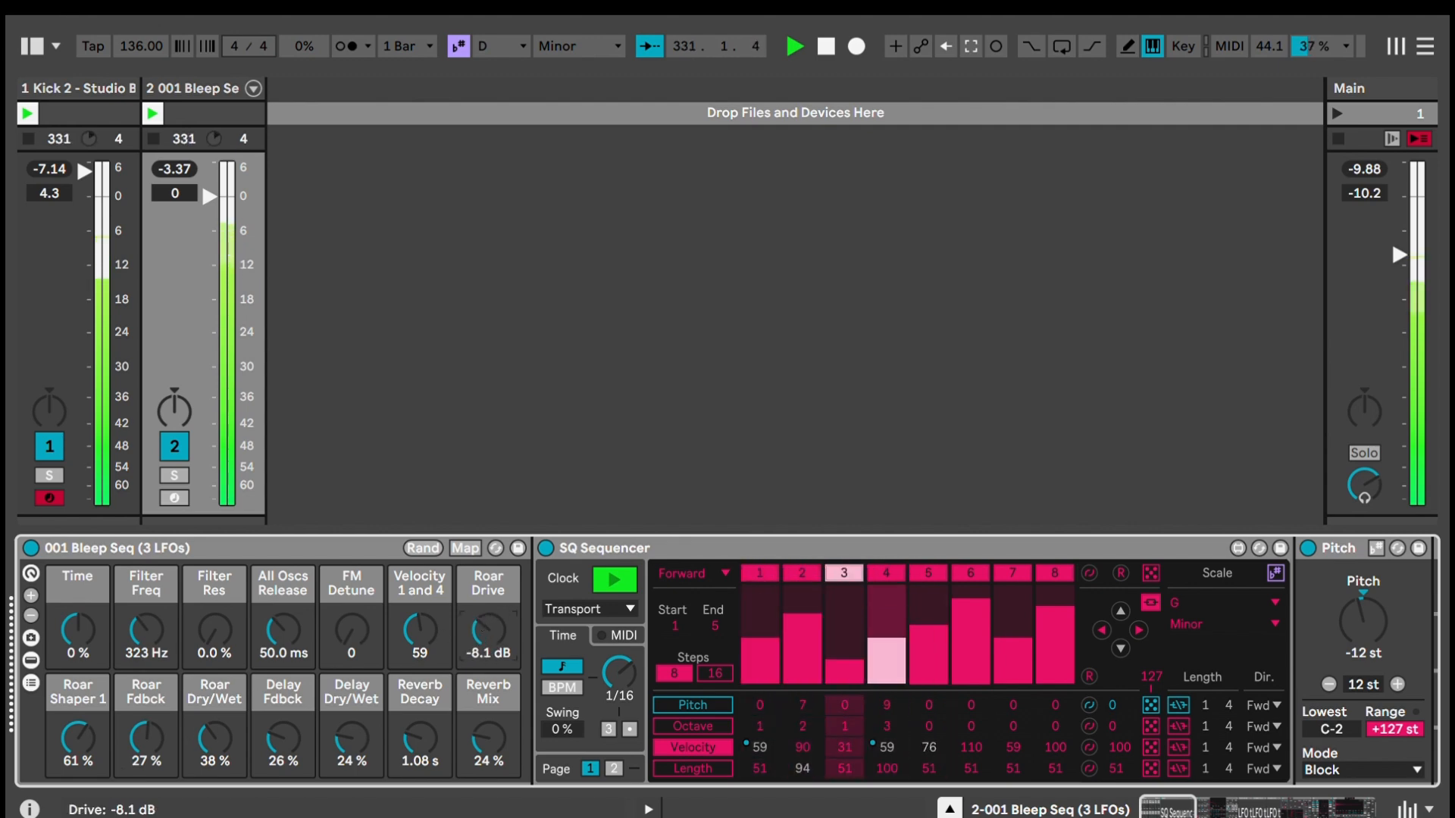
pyautogui.moveTo(137, 737); pyautogui.dragTo(137, 682)
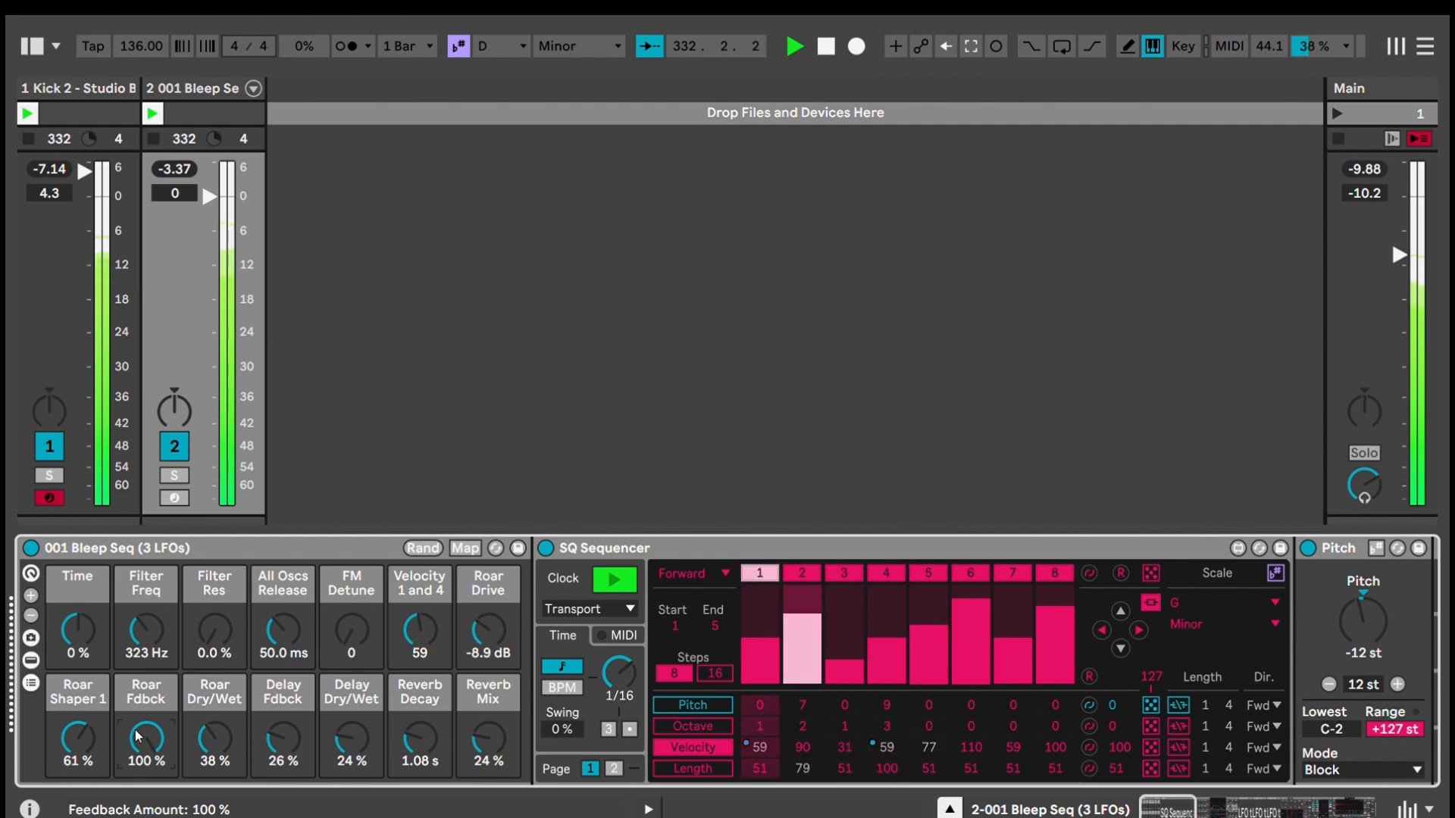
pyautogui.moveTo(145, 737); pyautogui.dragTo(78, 748)
pyautogui.moveTo(145, 737); pyautogui.dragTo(145, 737)
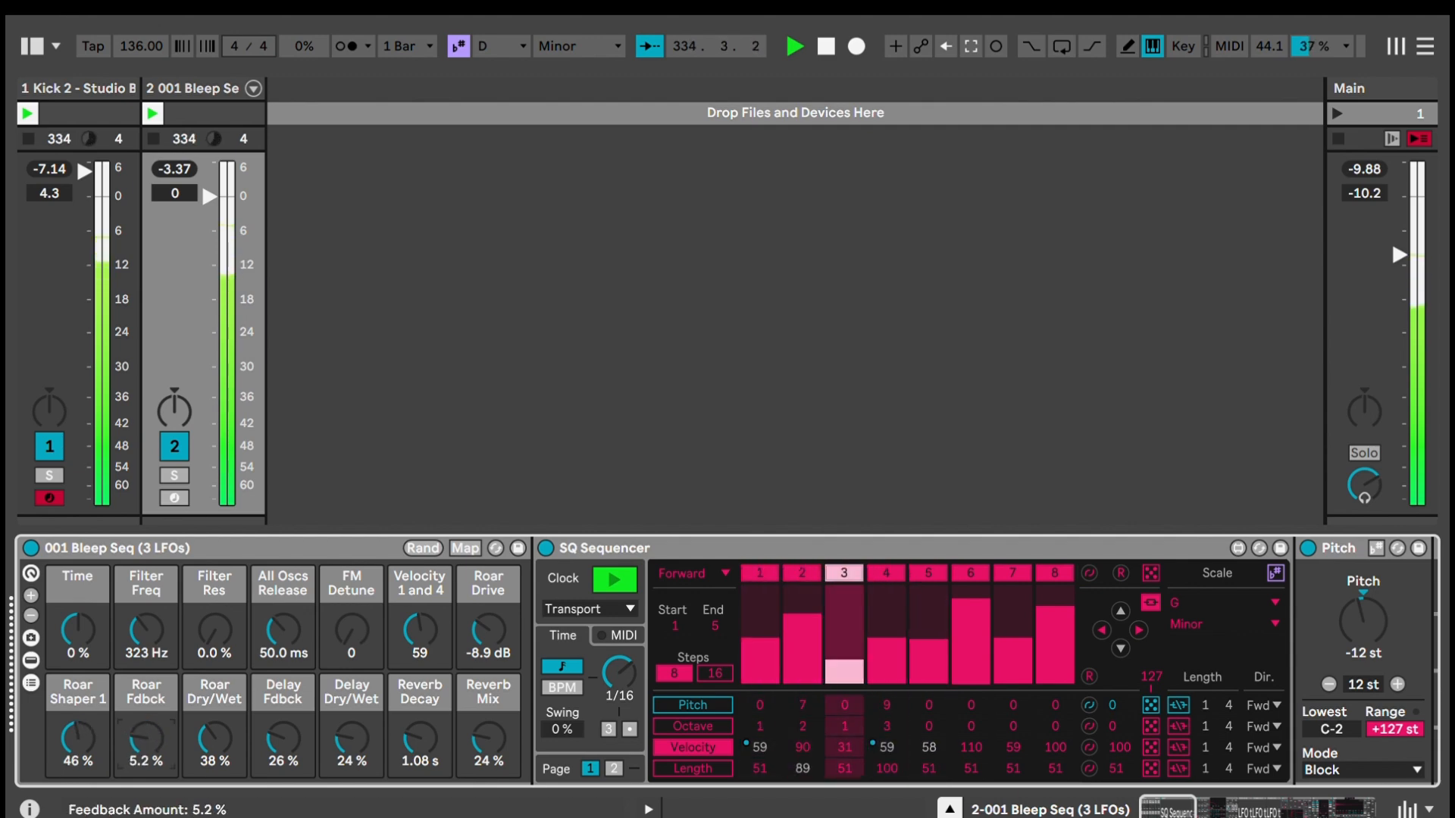
# Step: Set Roar Dry/Wet to 25 %, and try Delay Fdbck at 94 % before resetting it to 0.0 %
pyautogui.moveTo(225, 729); pyautogui.dragTo(206, 733)
pyautogui.doubleClick(205, 733)
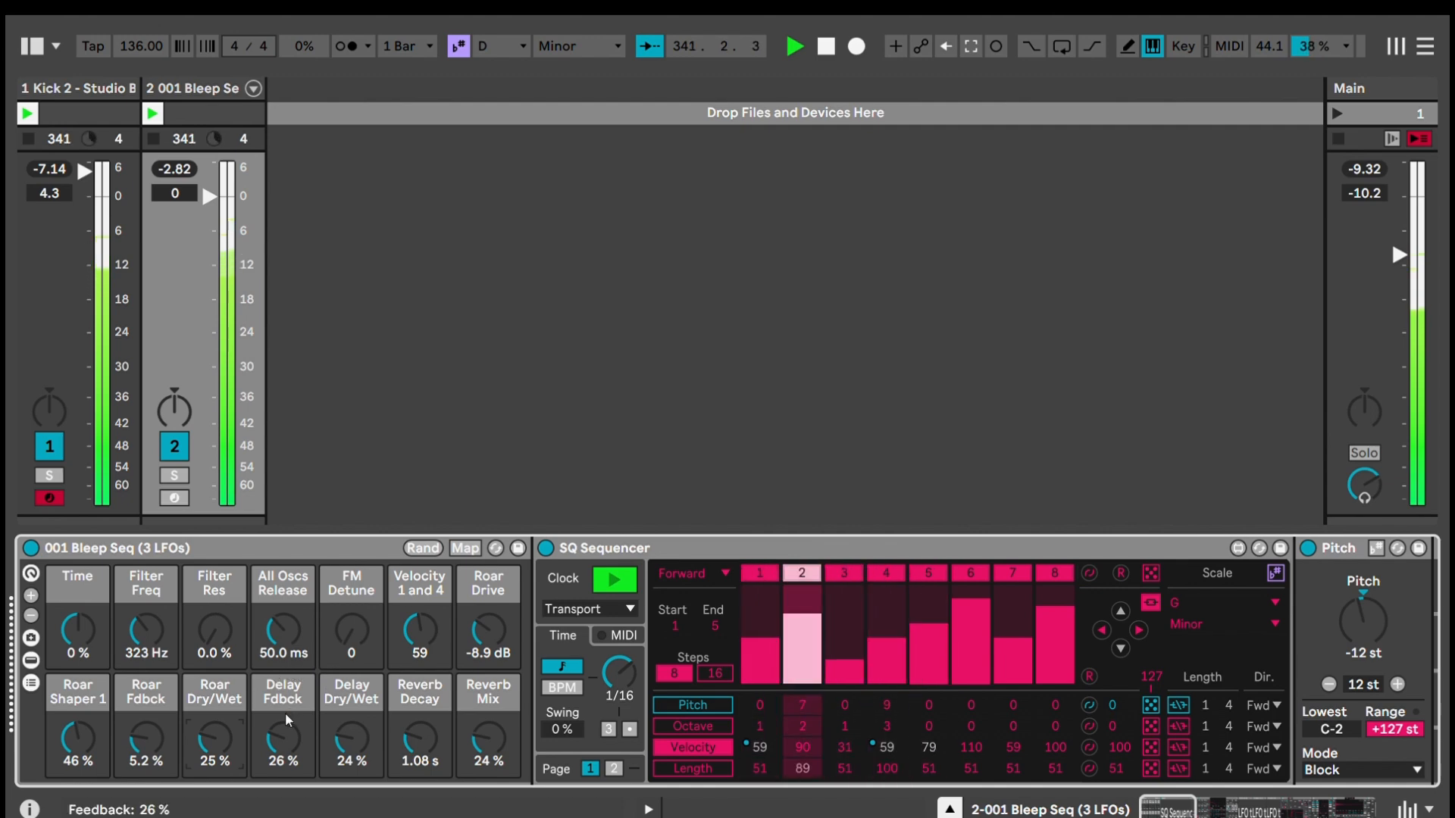
pyautogui.moveTo(274, 721); pyautogui.dragTo(295, 733)
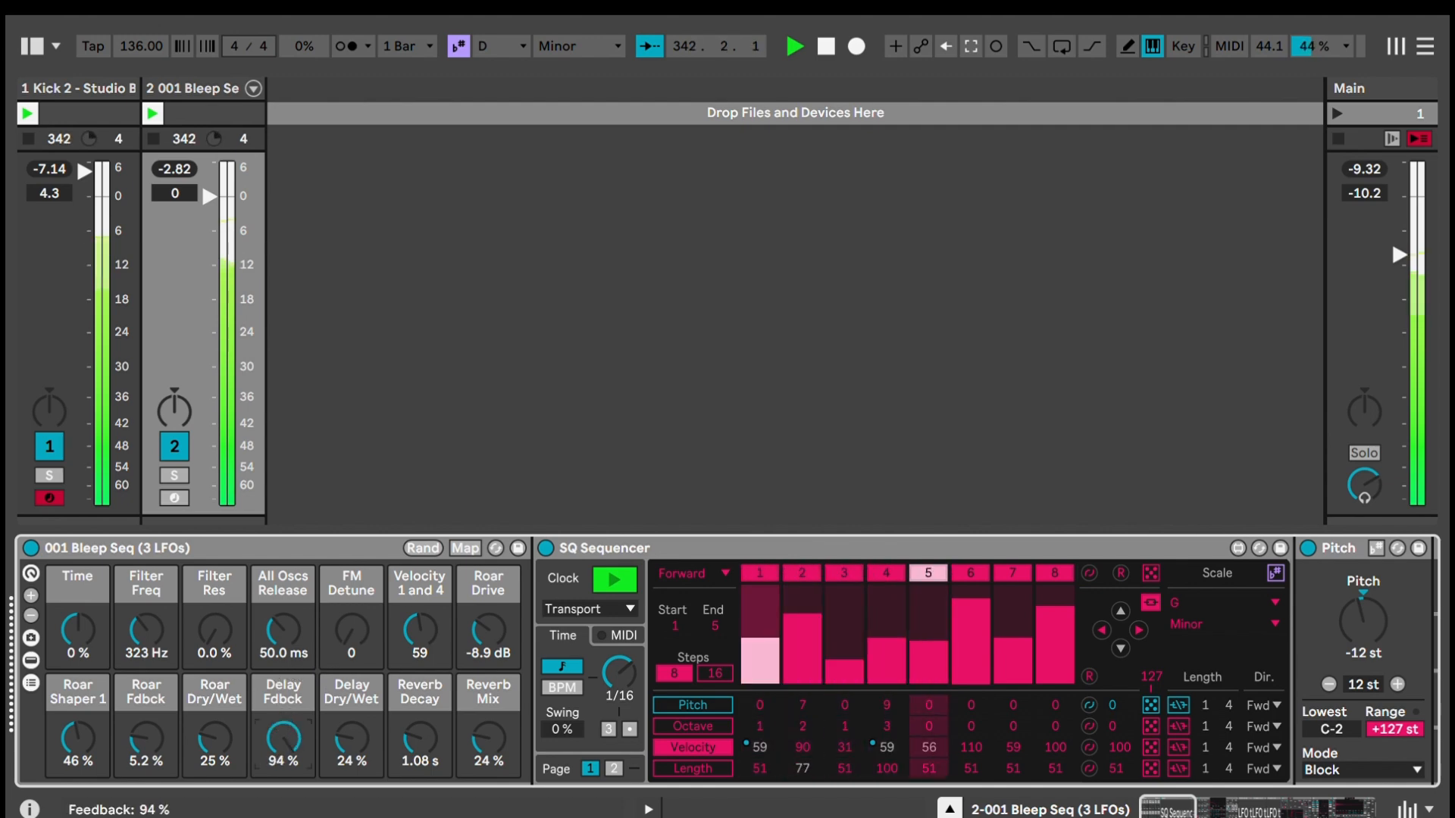
pyautogui.doubleClick(296, 730)
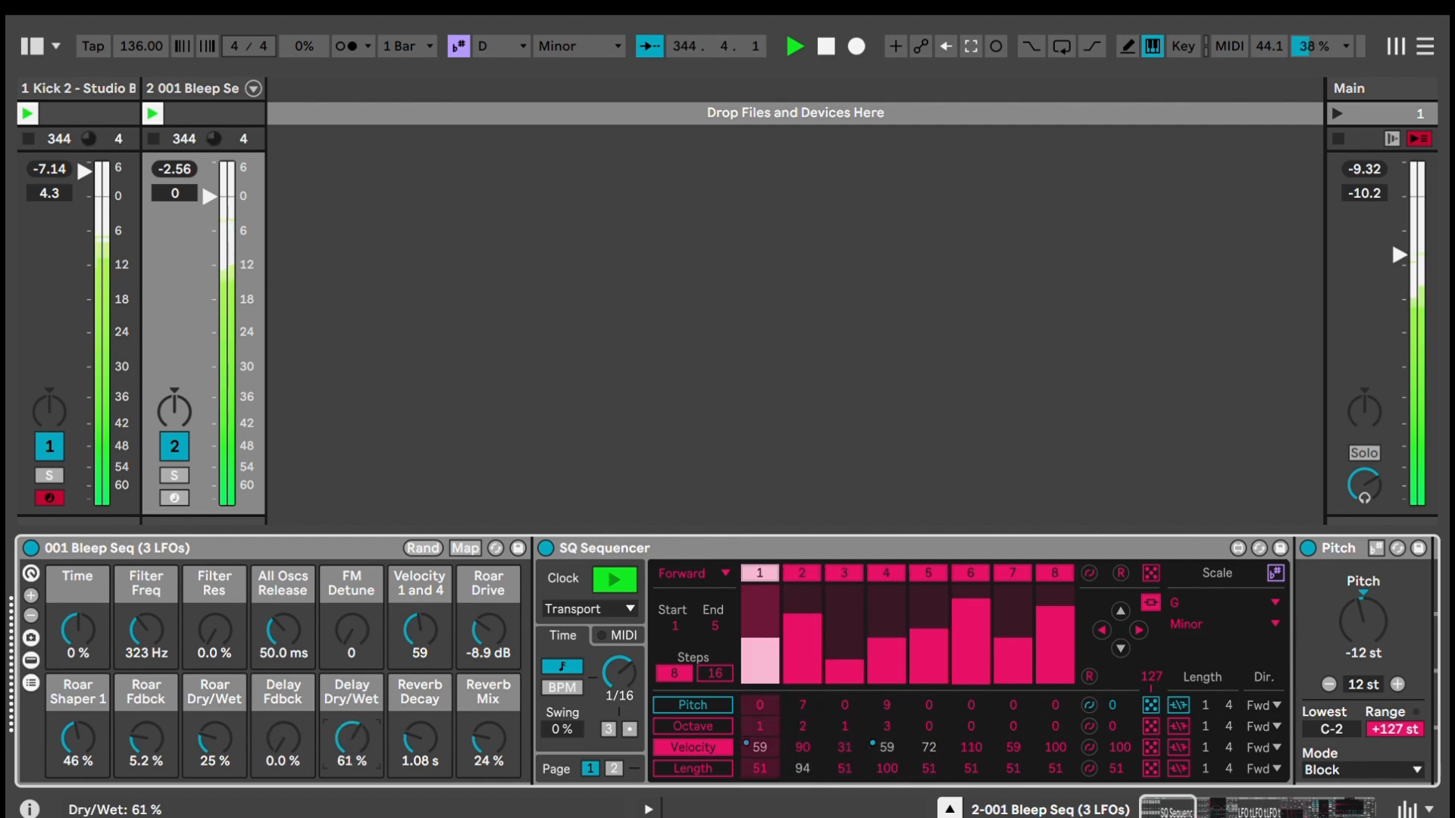
# Step: Audition Delay Dry/Wet at 61, 76, 30 and 65 %, and settle it at 26 %
pyautogui.moveTo(352, 736); pyautogui.dragTo(351, 725)
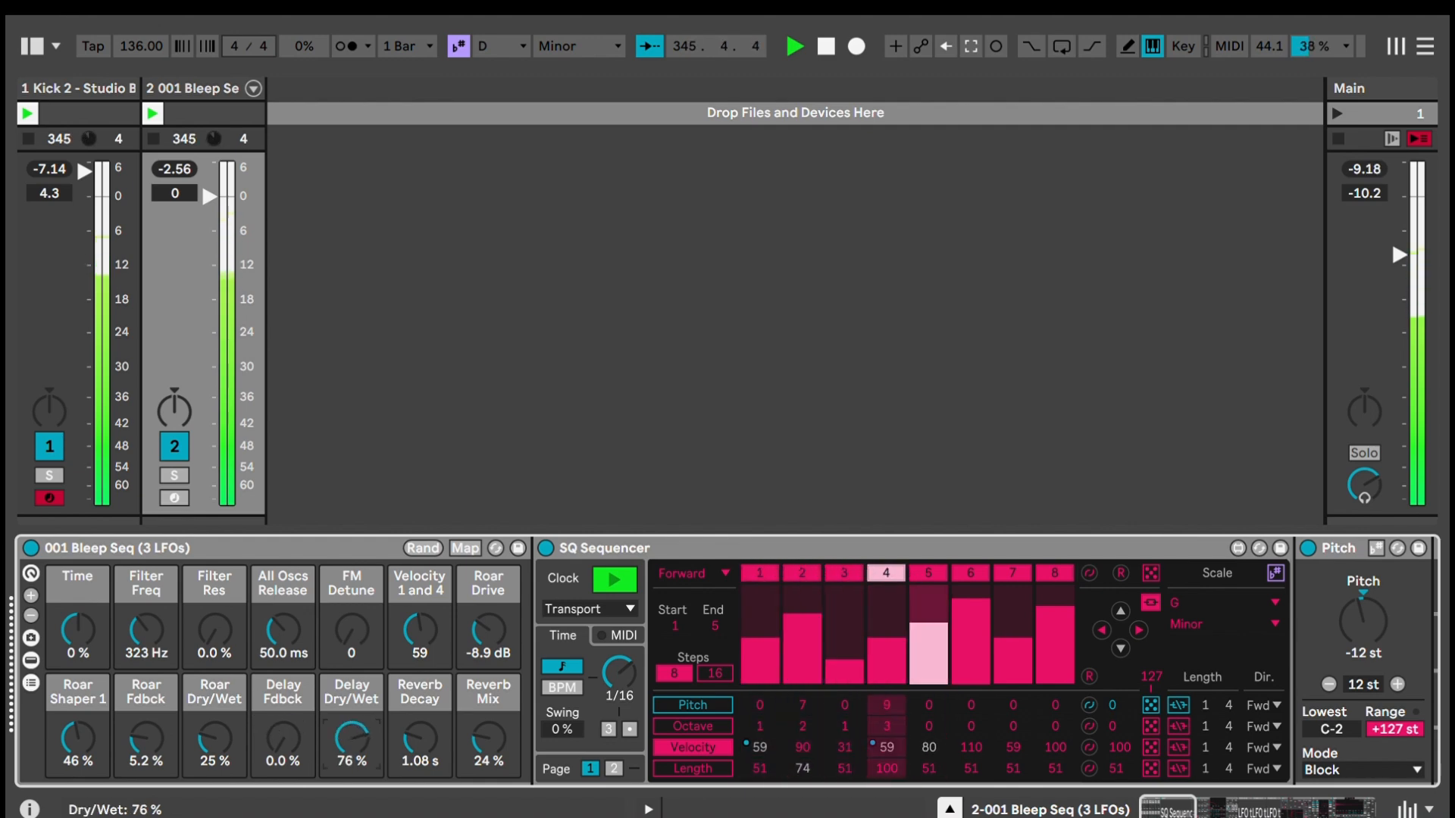
pyautogui.moveTo(351, 738); pyautogui.dragTo(351, 786)
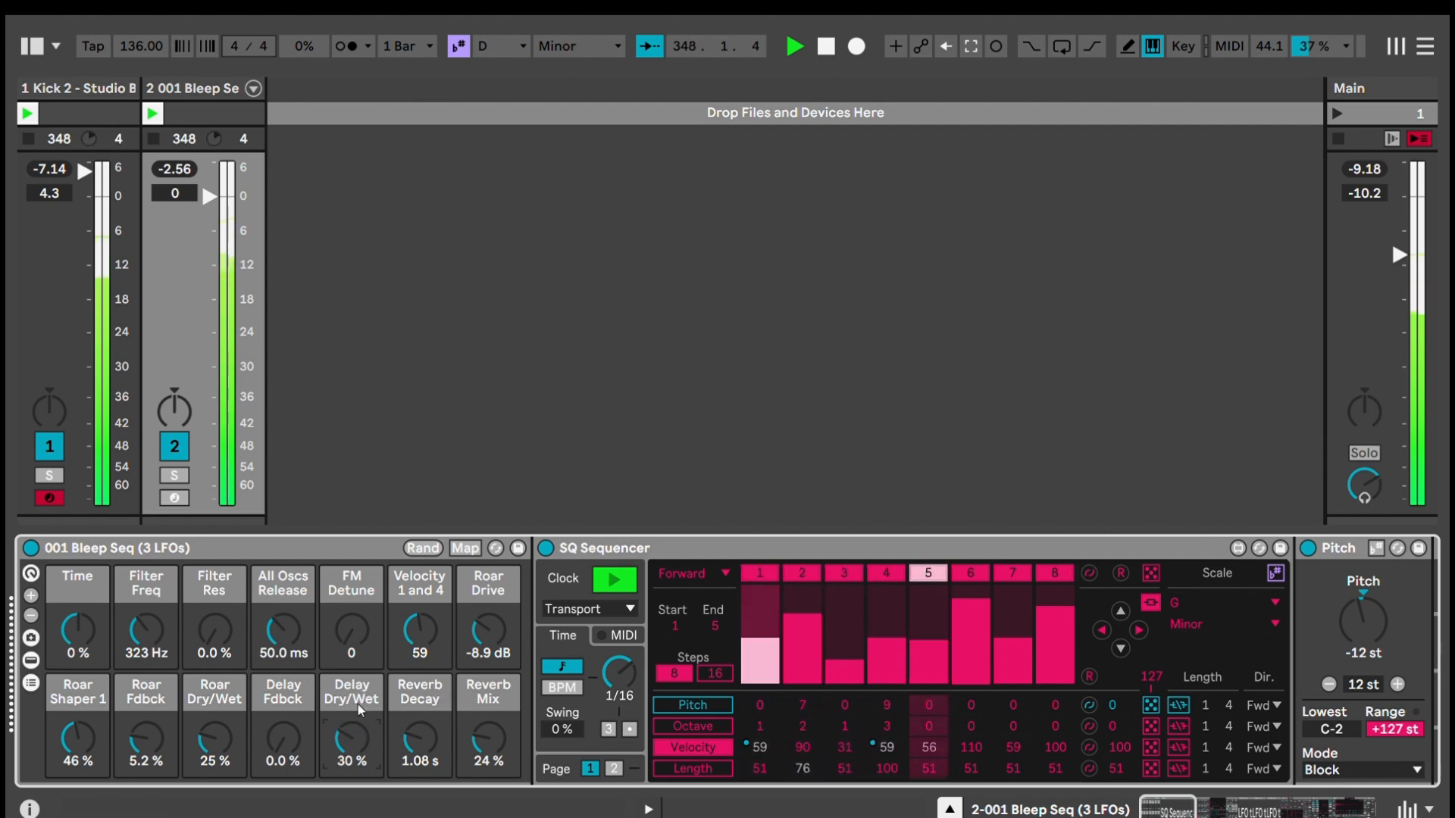
pyautogui.moveTo(359, 720); pyautogui.dragTo(359, 687)
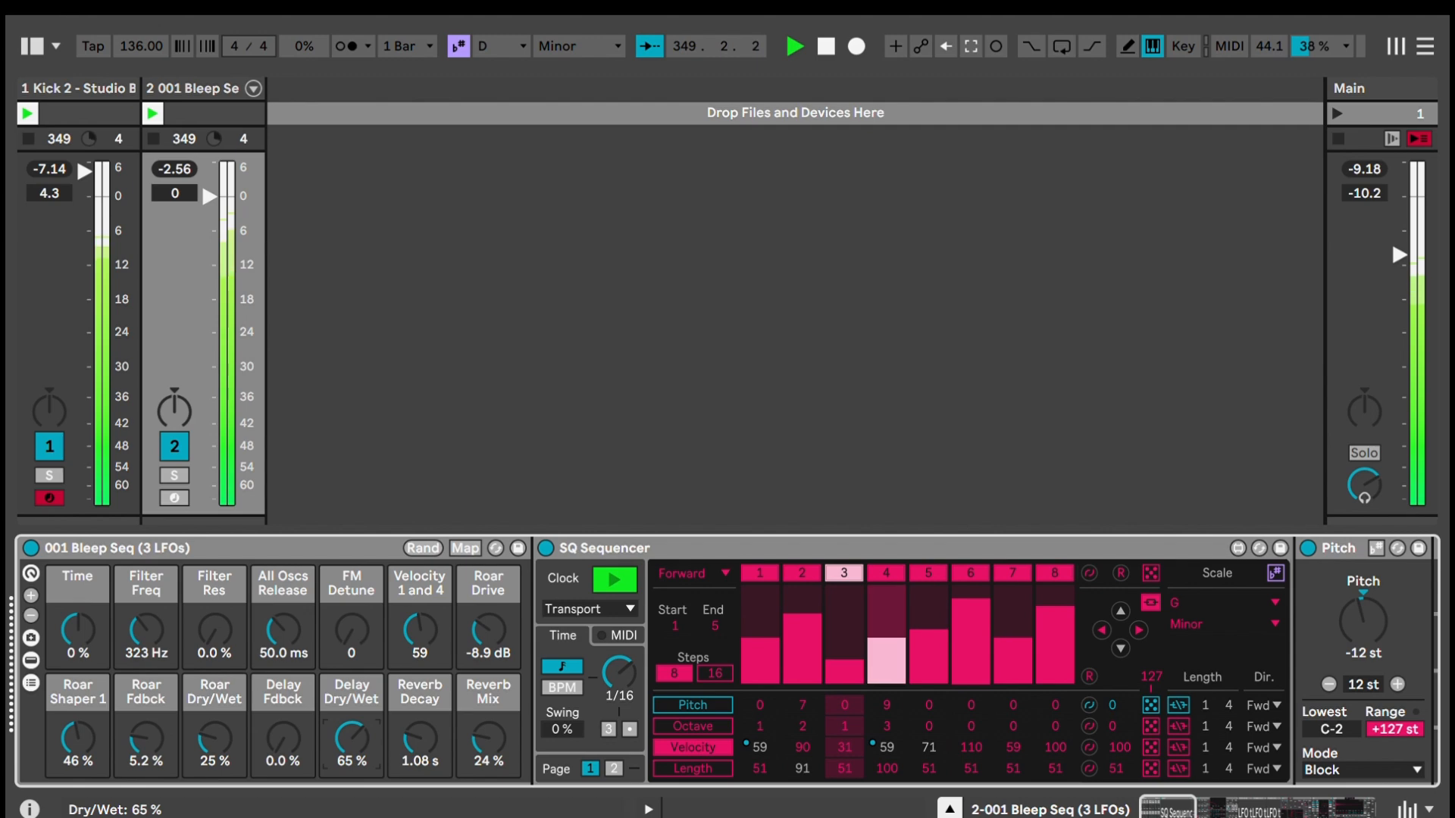
pyautogui.moveTo(352, 737); pyautogui.dragTo(352, 766)
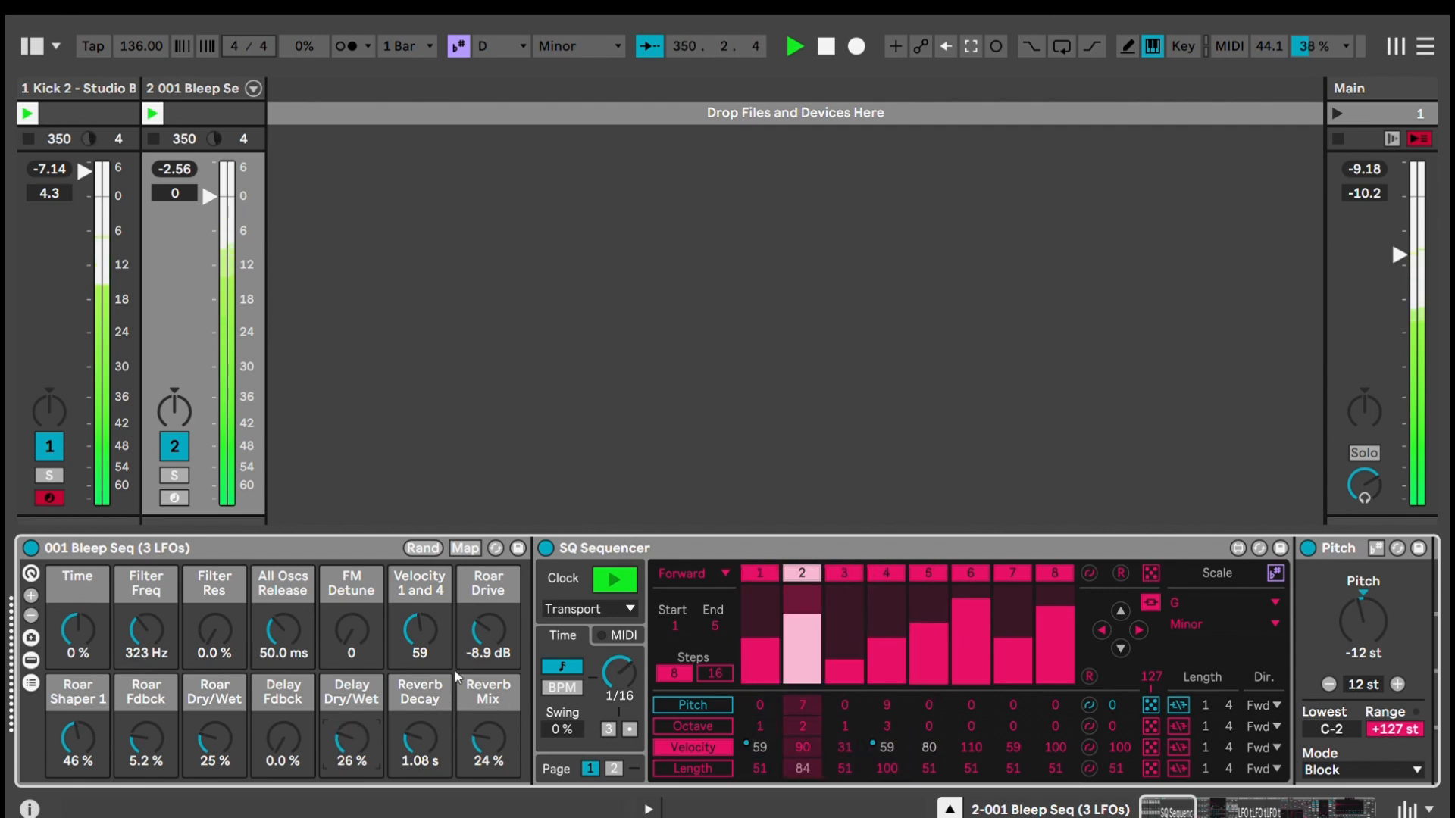
# Step: Audition the Reverb Decay macro and return it to 1.08 s, and set Reverb Mix to 20 %
pyautogui.moveTo(429, 720); pyautogui.dragTo(429, 659)
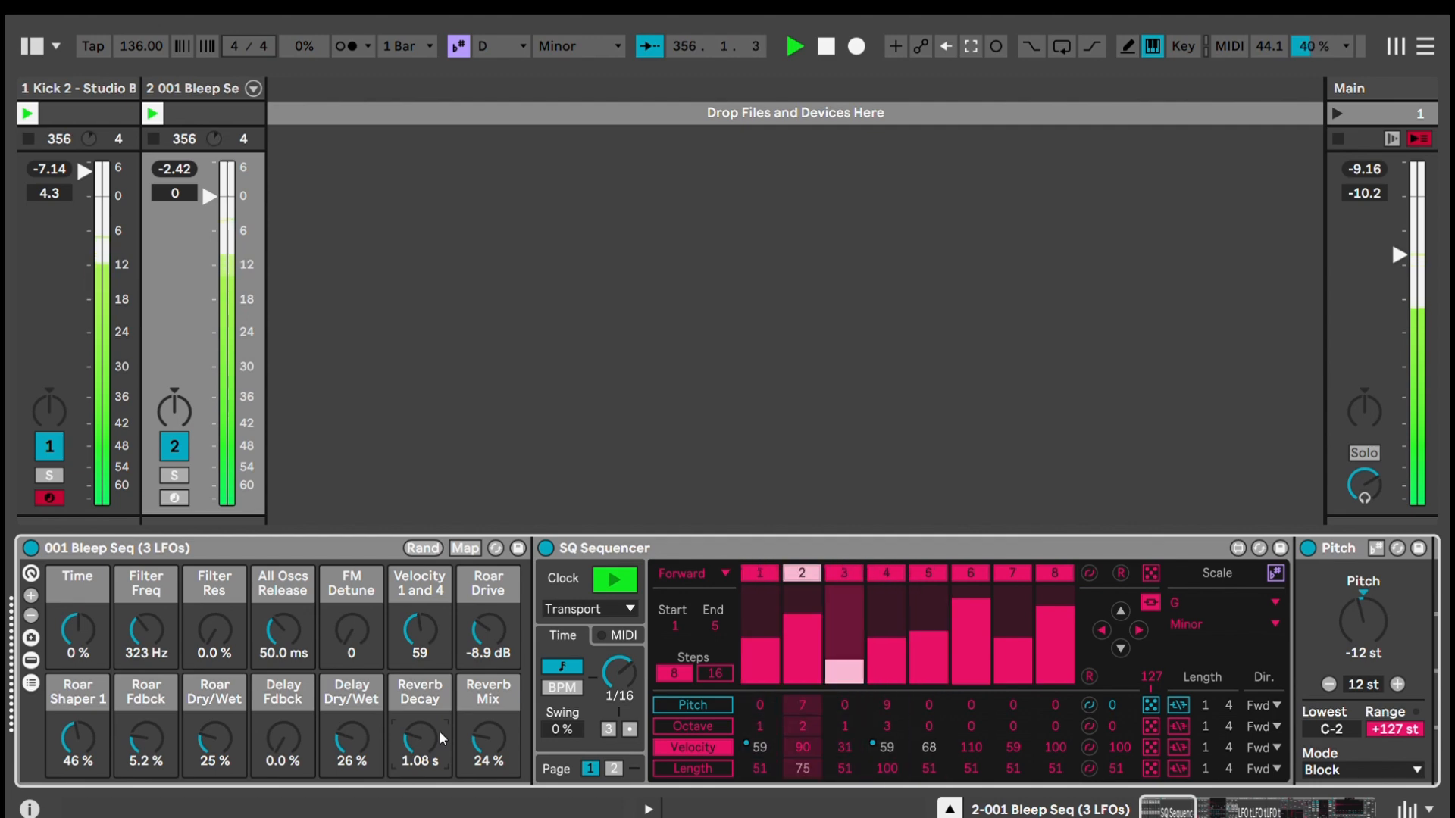
pyautogui.moveTo(488, 739); pyautogui.dragTo(488, 804)
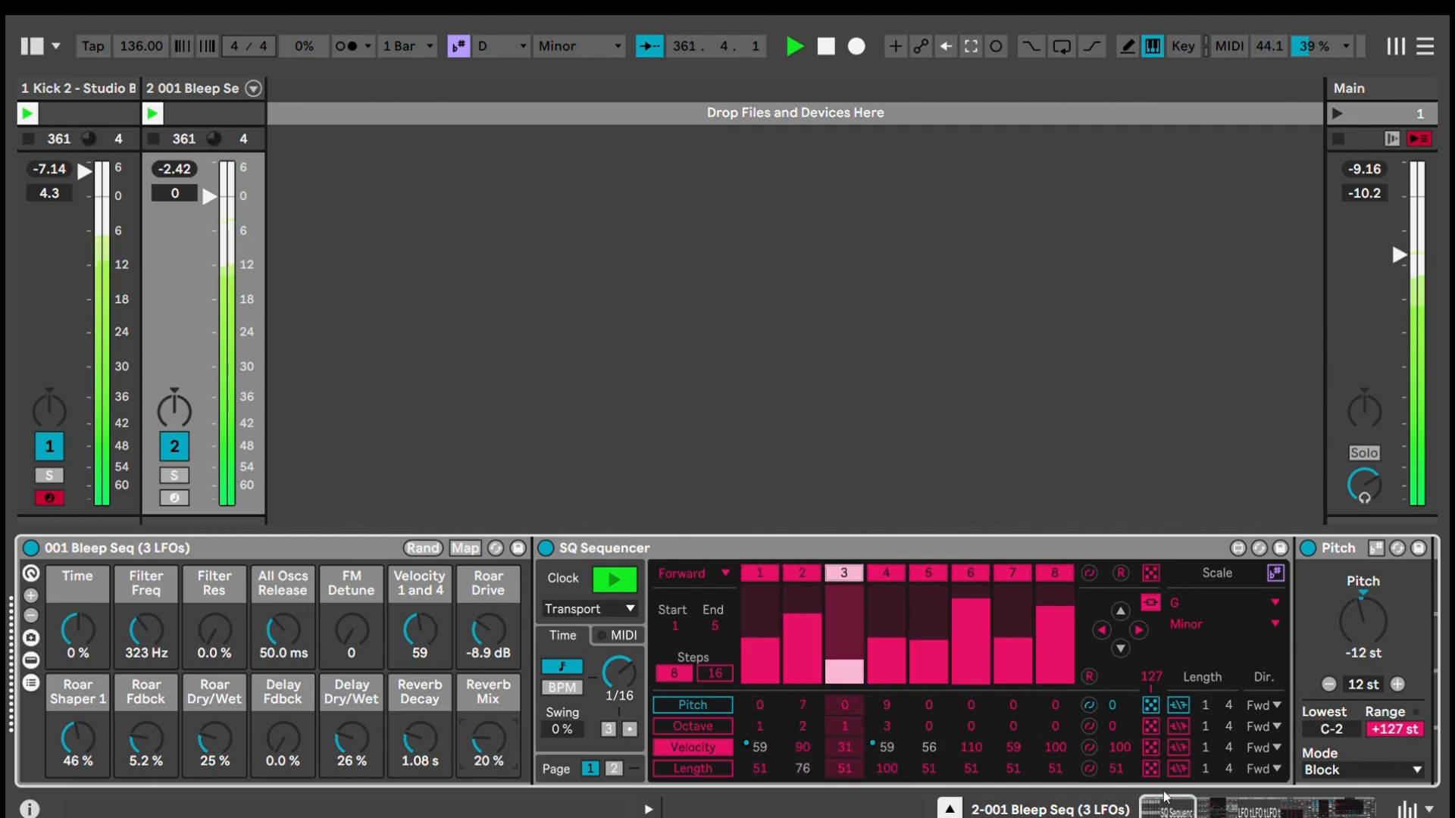
# Step: Set the rack's Filter Freq macro to 264 Hz and stop playback
pyautogui.click(894, 546)
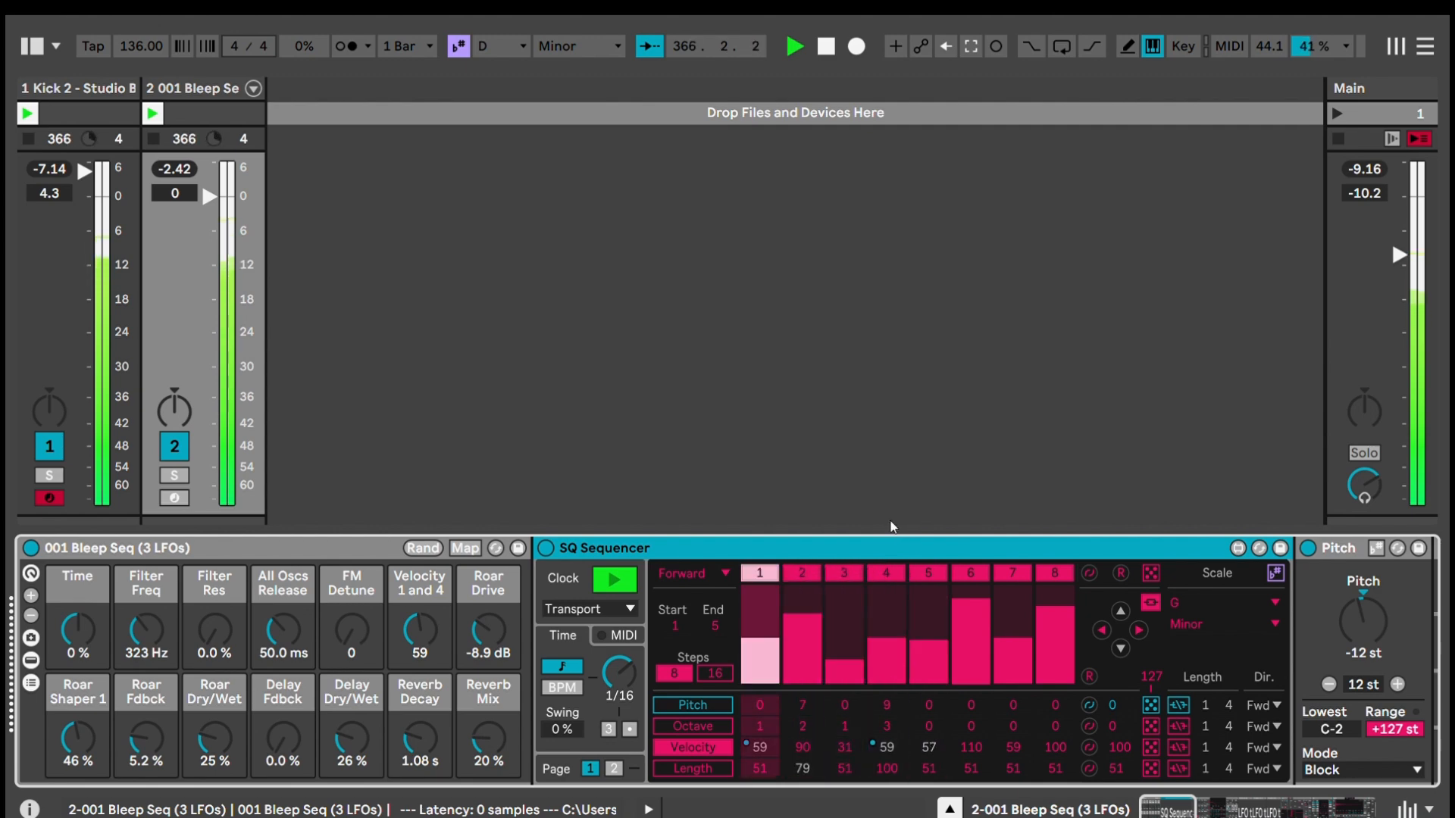
pyautogui.click(239, 539)
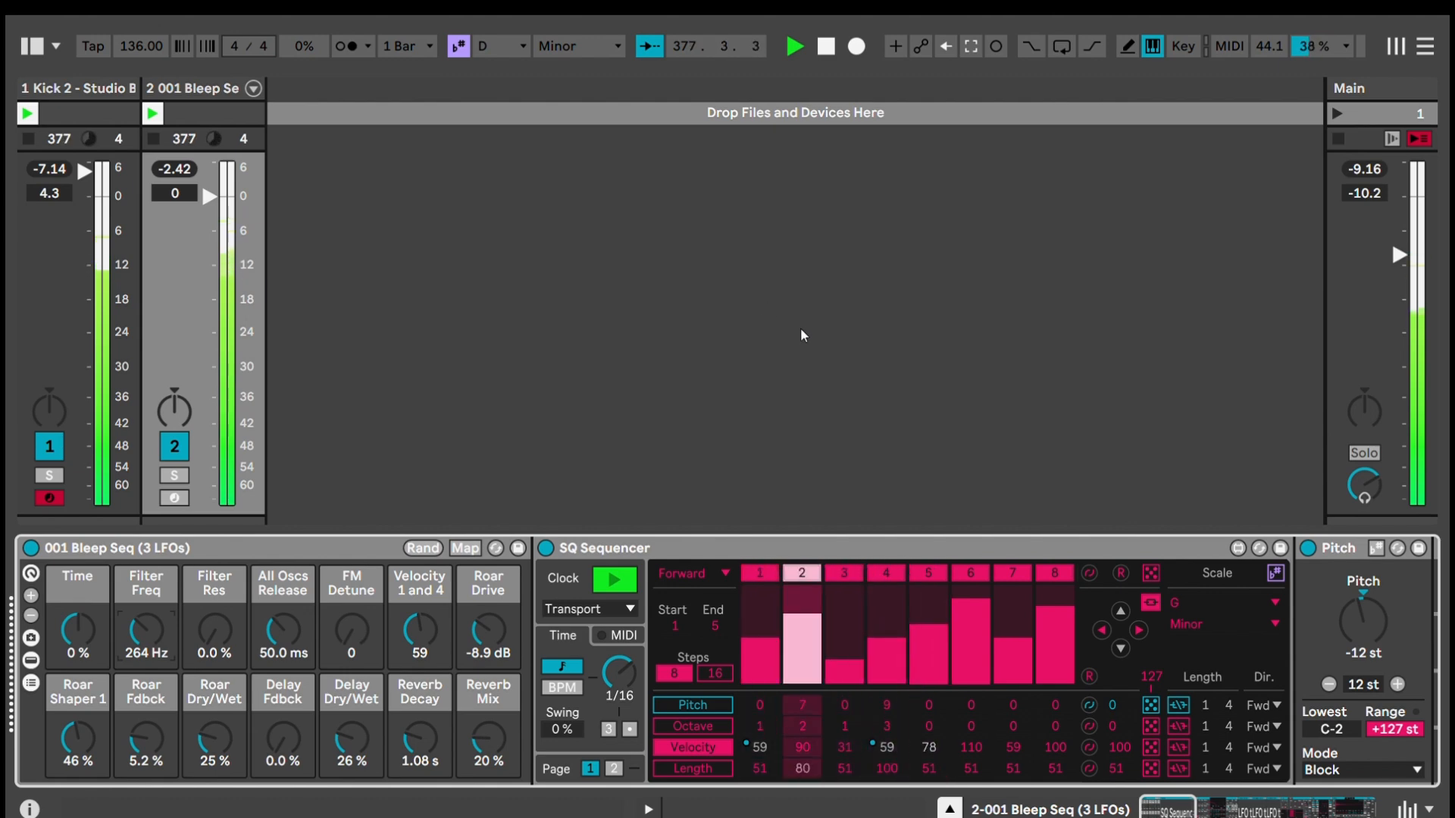
pyautogui.press('space')
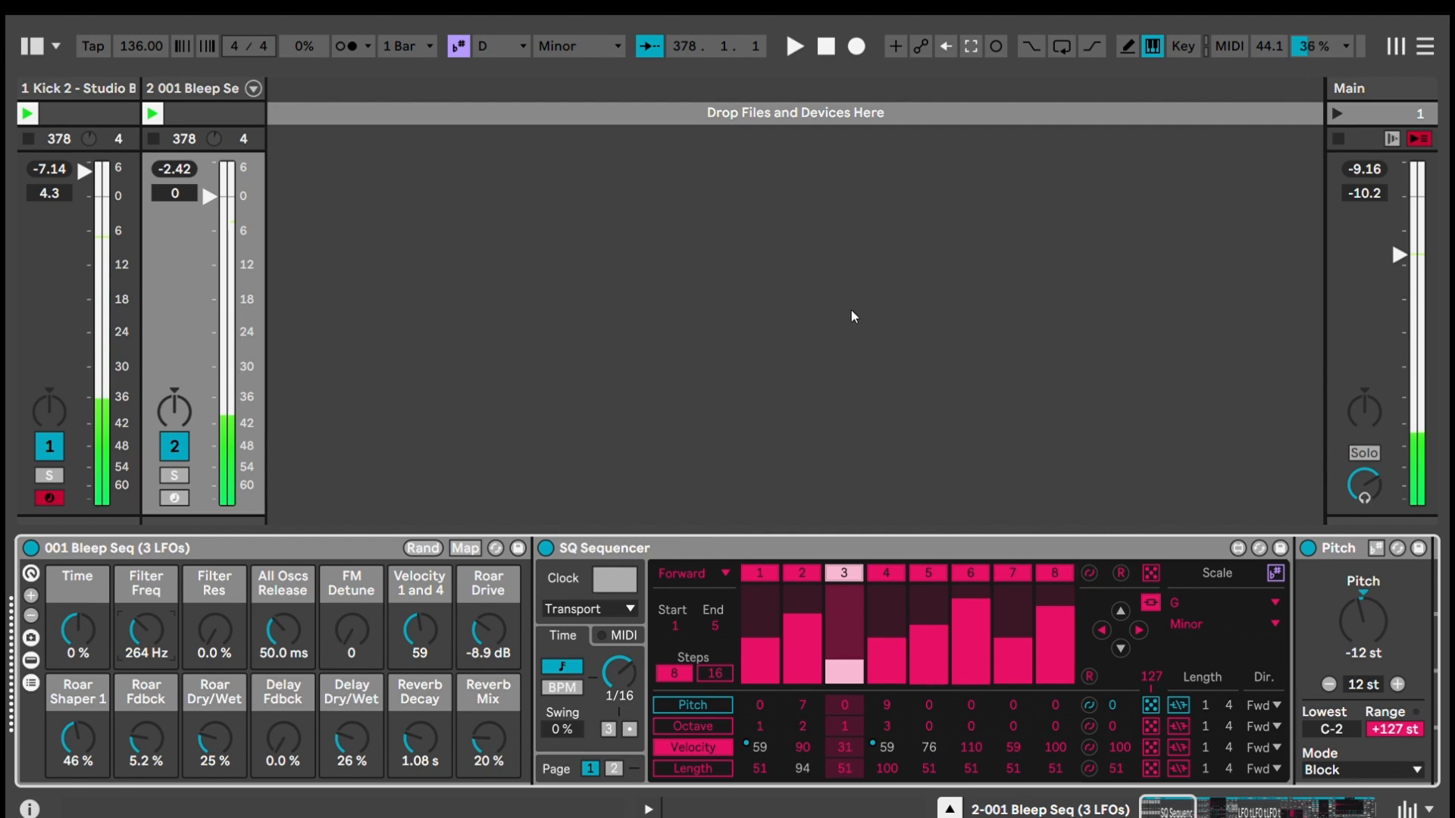